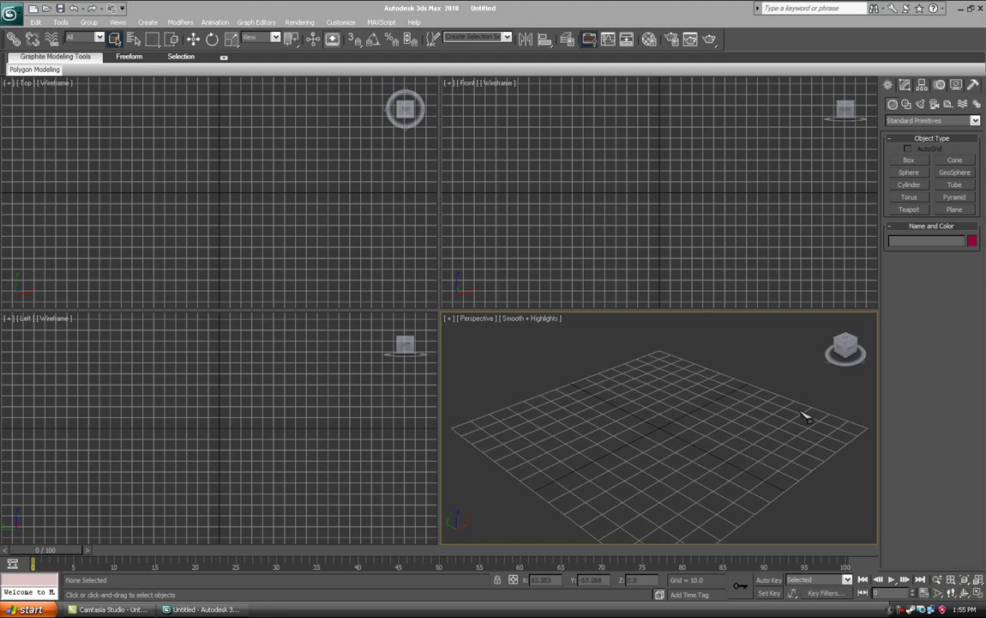
middle_click_drag(604, 425, 700, 387)
key("shift+z")
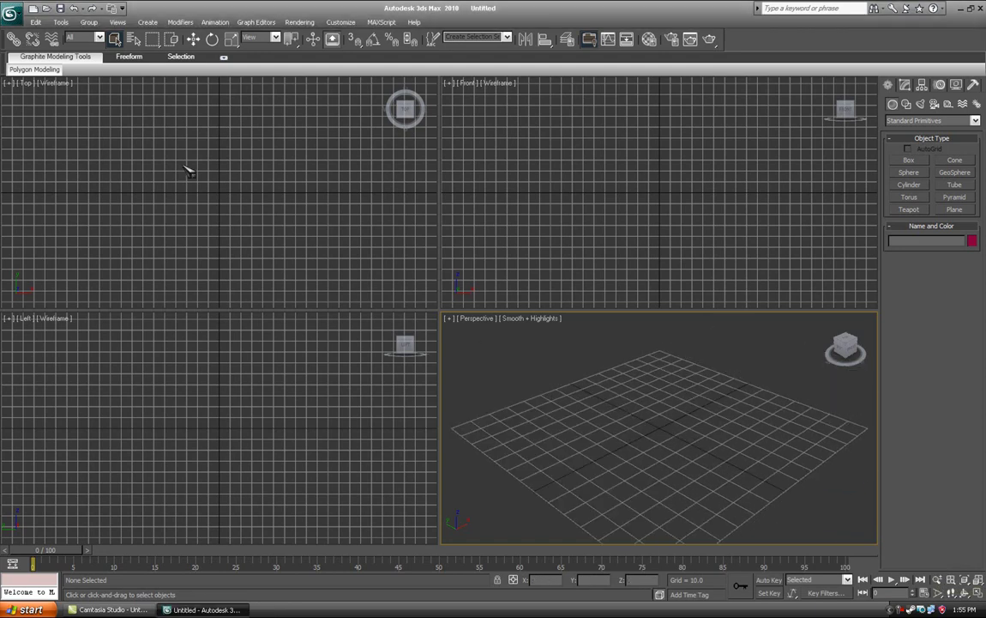
Start a file import and browse on drive C: to the tutorial_files > snipersmg > re export folder
left_click(14, 13)
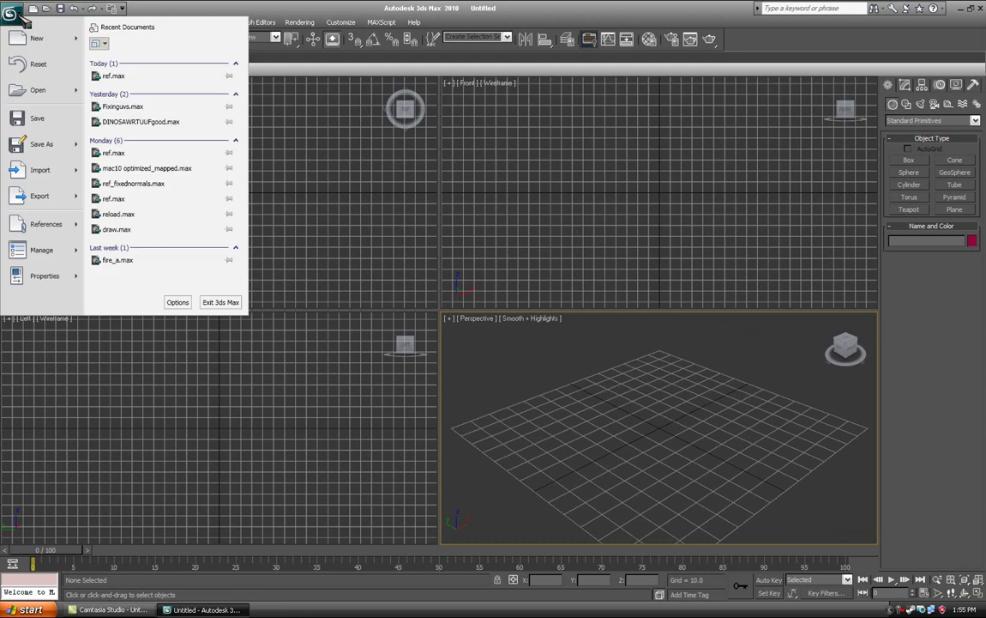
left_click(40, 168)
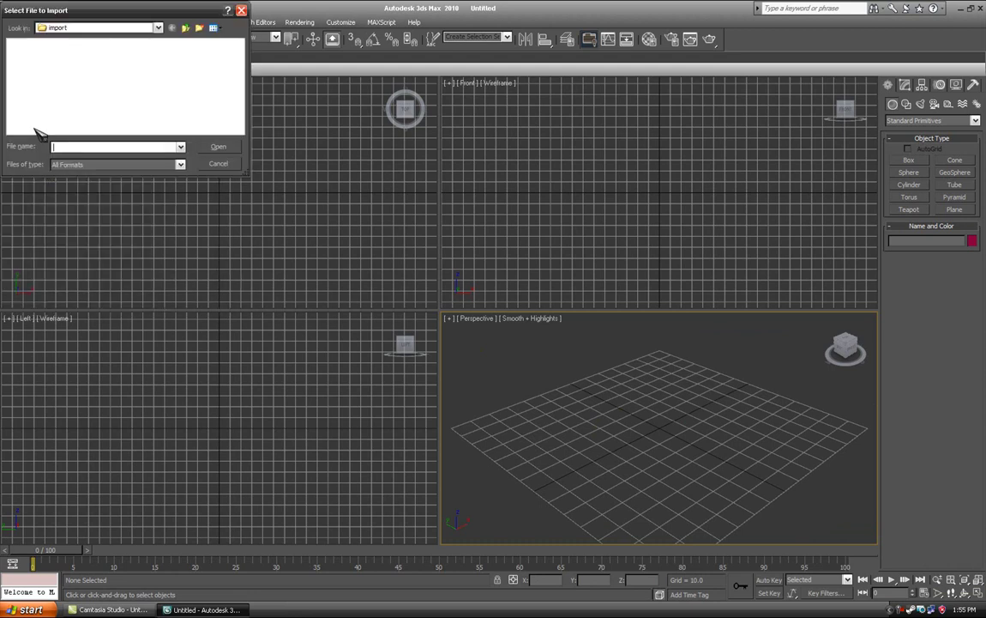
left_click(160, 30)
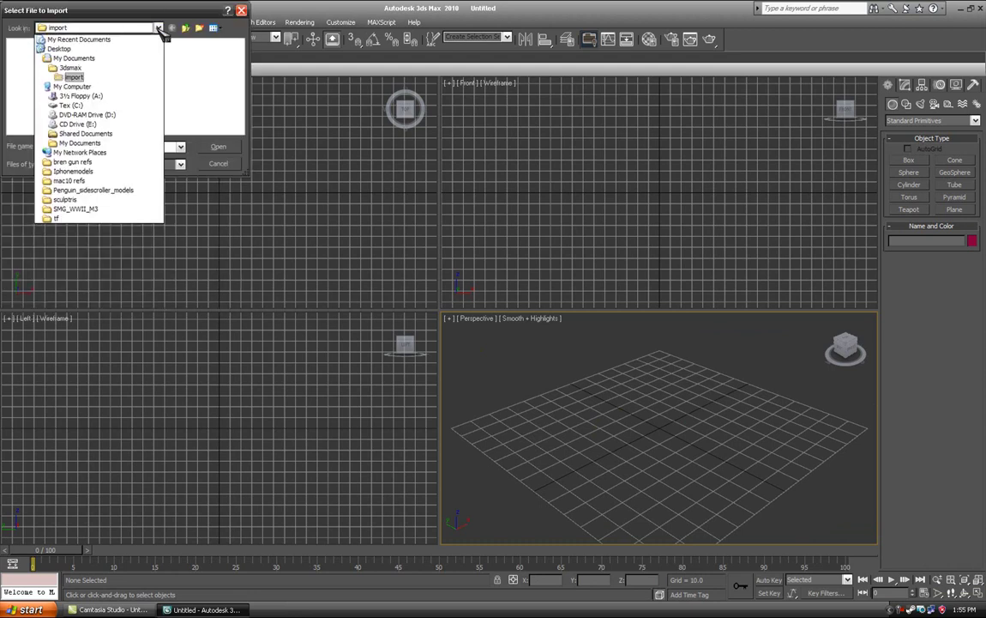
left_click(77, 96)
left_click_drag(59, 128, 164, 126)
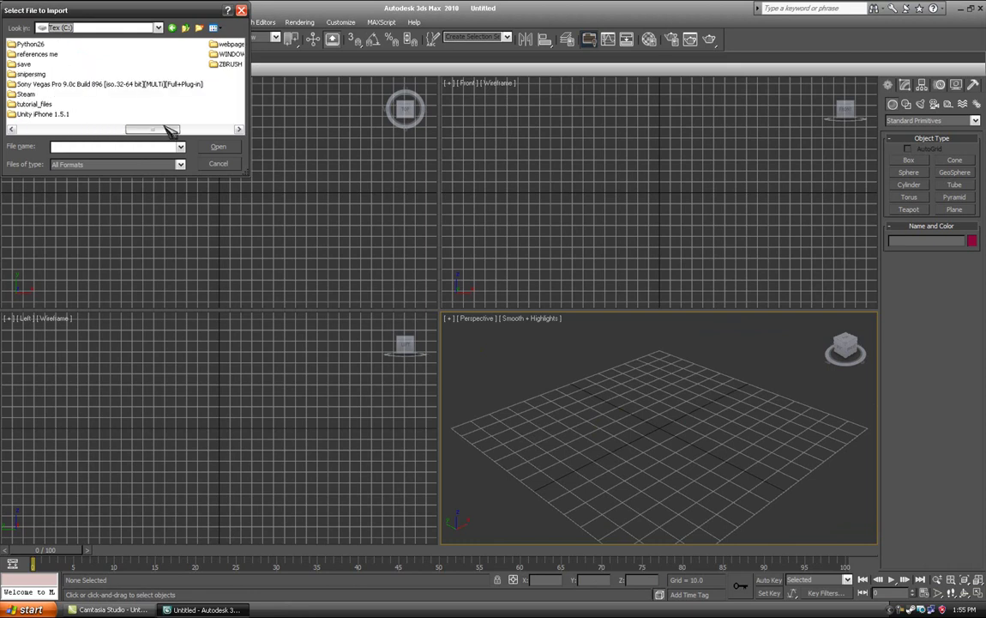
double_click(32, 103)
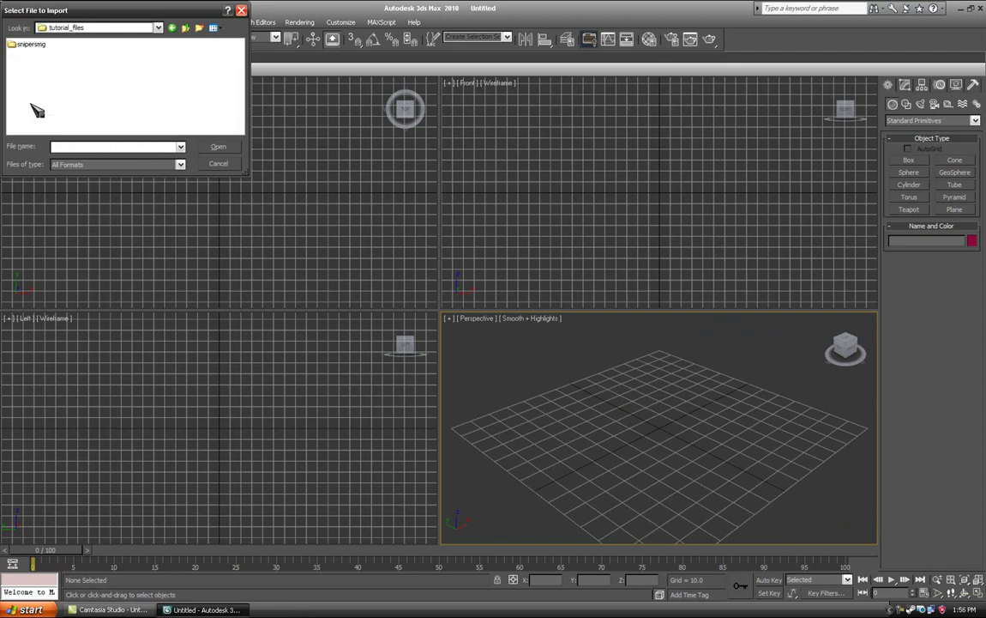
double_click(26, 46)
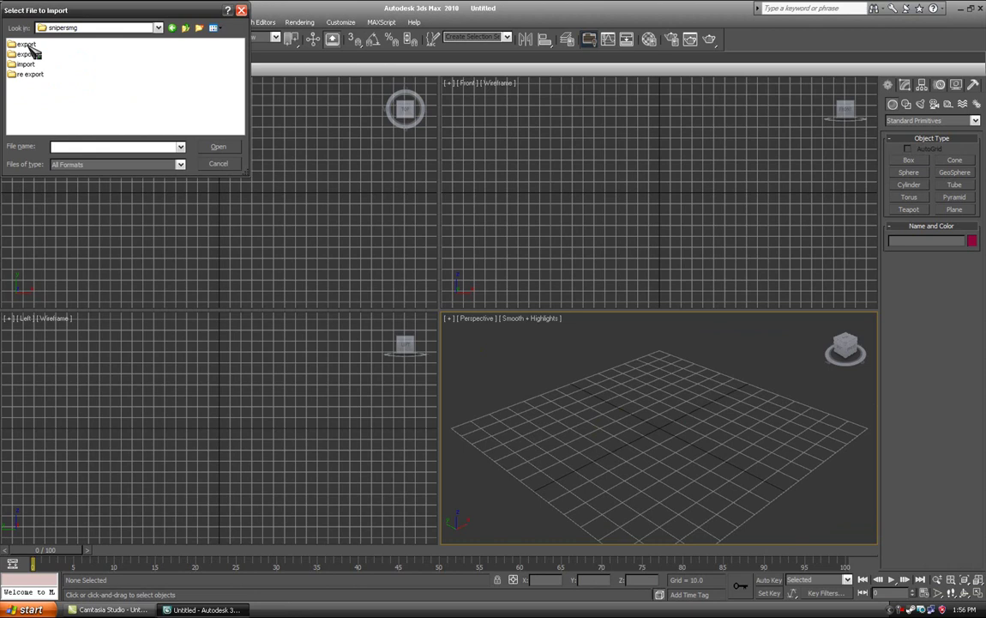
double_click(31, 75)
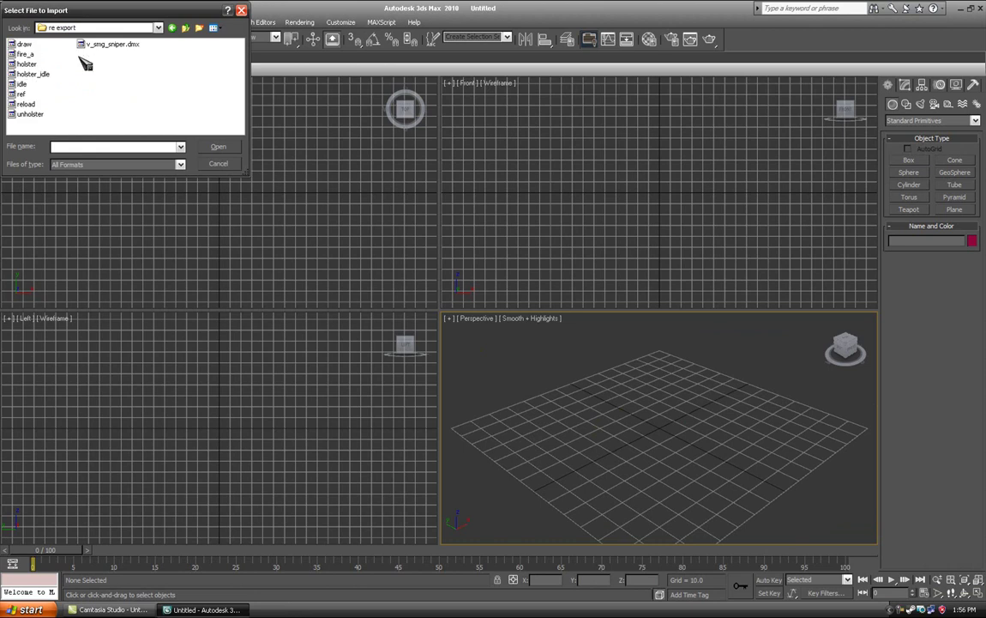
Import the v_smg_sniper.dmx SMD model with its mesh, materials, bones and skinning, keeping the default parsing and import options
left_click(96, 47)
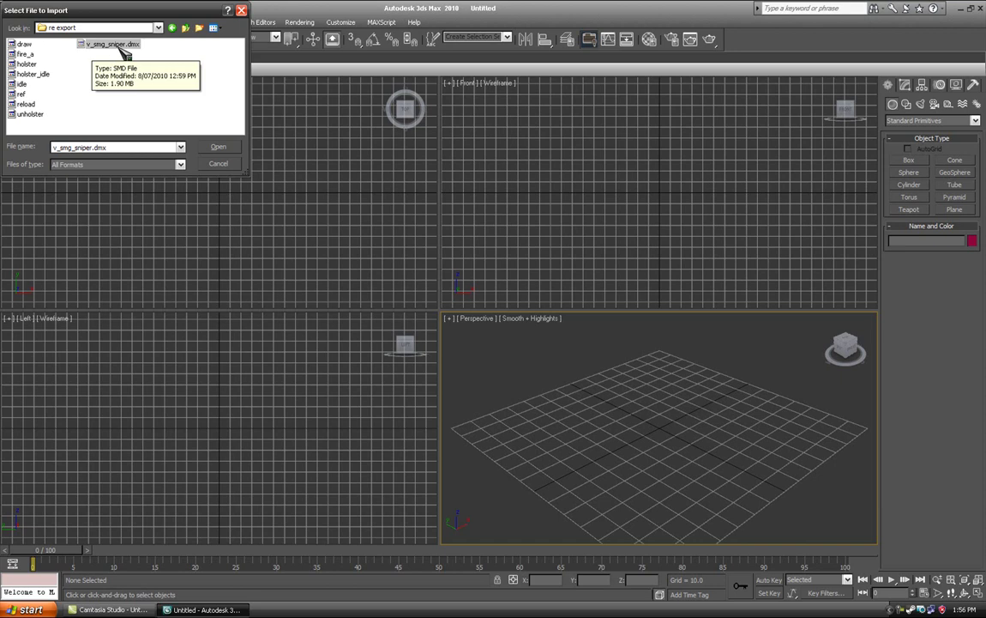
left_click(220, 147)
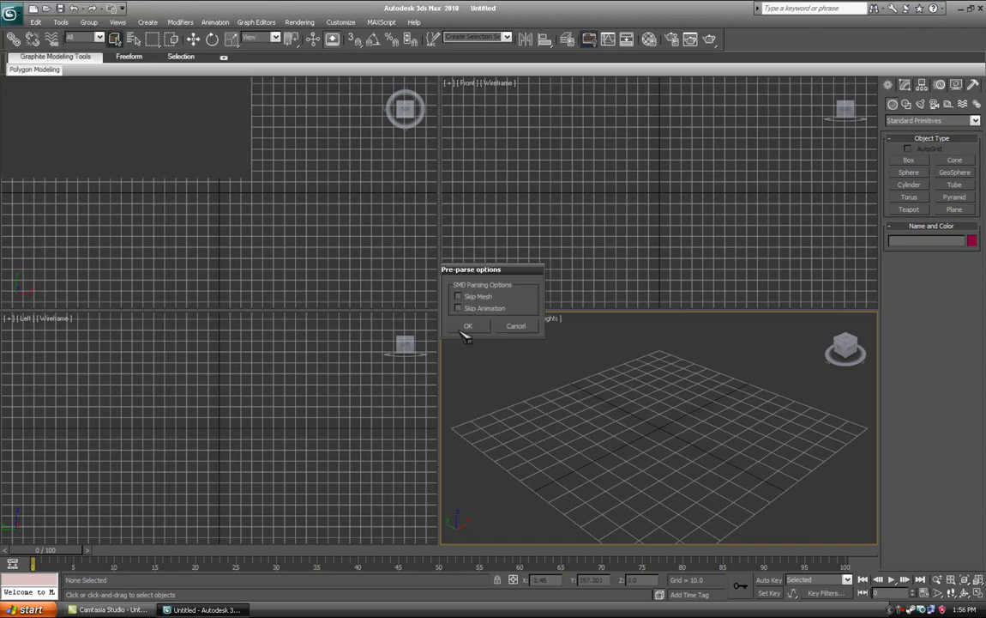
left_click(465, 326)
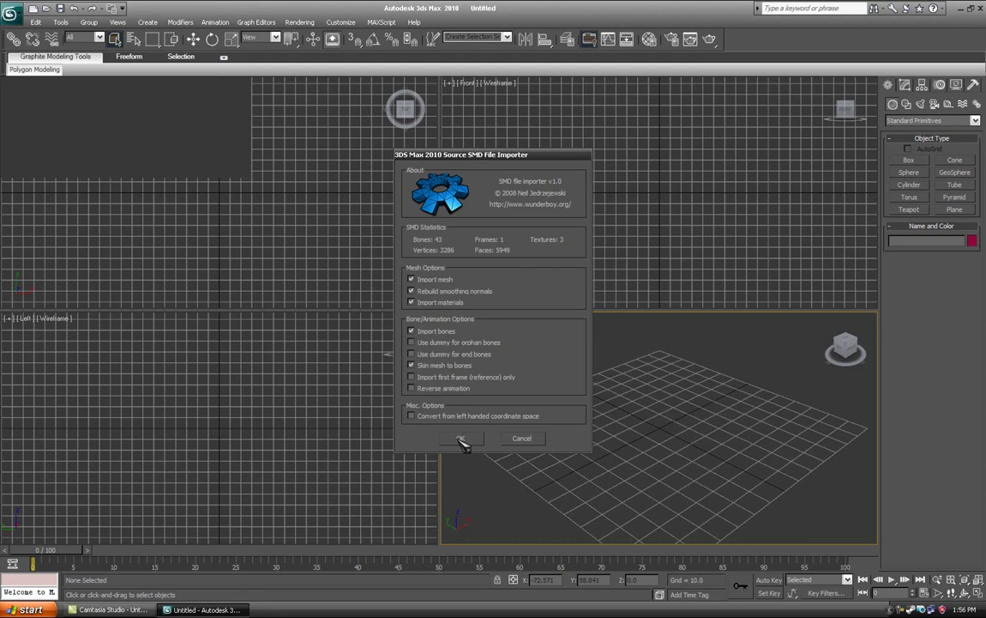
left_click(456, 438)
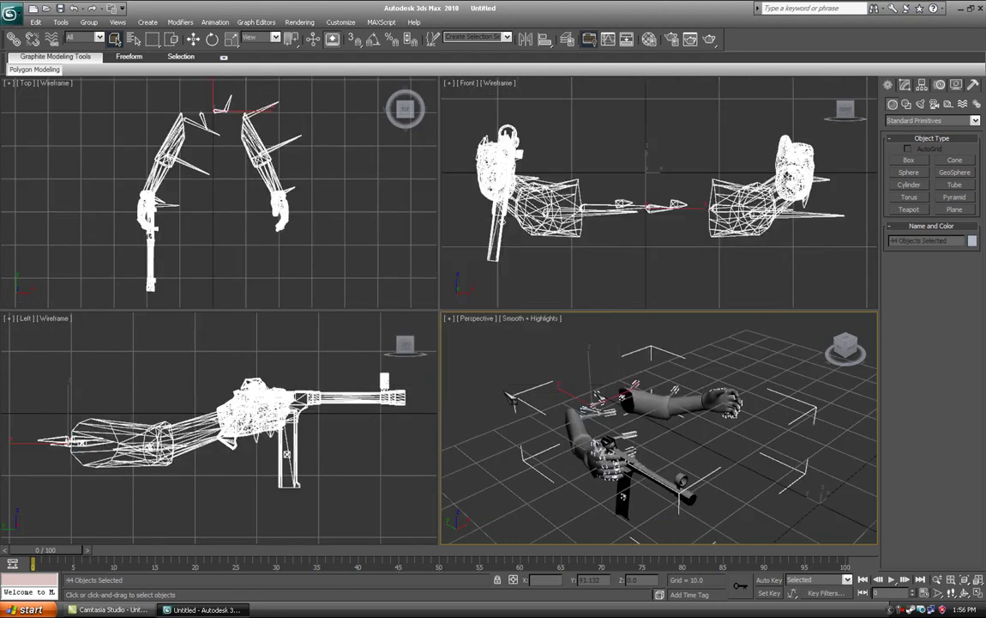
Deselect everything and examine the imported arms, gun and bones from several sides in the perspective view
middle_click_drag(679, 477, 595, 450, "alt")
scroll(699, 437, "up", 5)
middle_click_drag(718, 429, 661, 463, "alt")
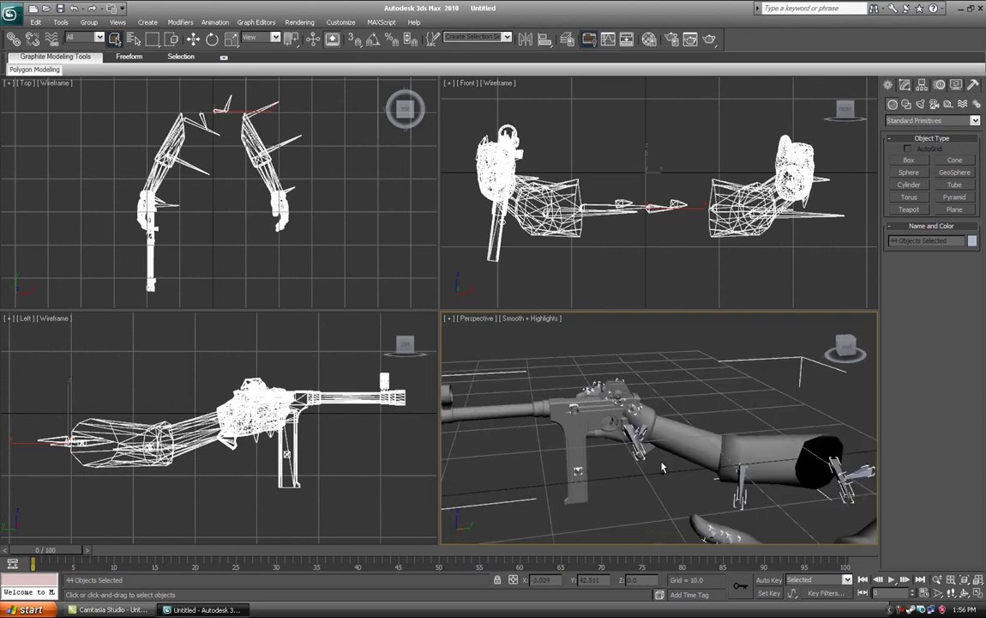
scroll(662, 464, "down", 4)
middle_click_drag(751, 470, 749, 439)
left_click(749, 423)
scroll(736, 431, "down", 6)
scroll(723, 433, "up", 5)
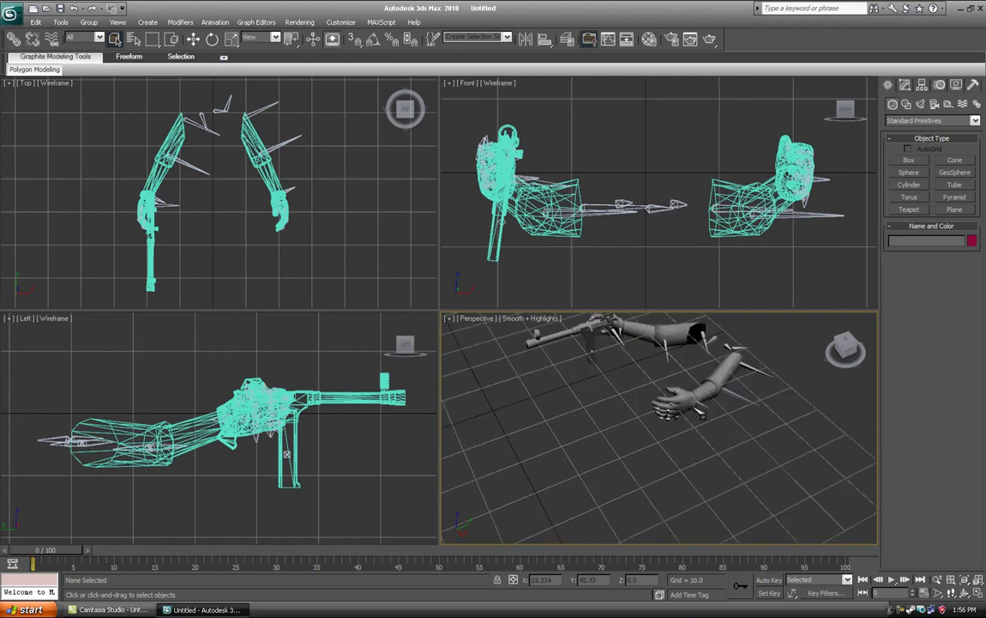
middle_click_drag(693, 407, 744, 391)
scroll(695, 396, "up", 4)
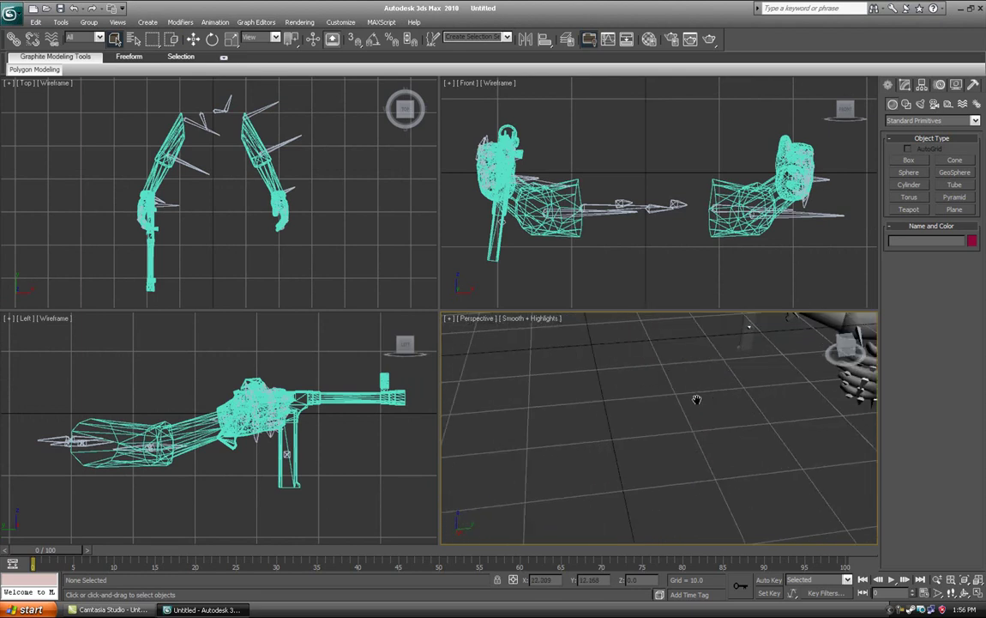
scroll(688, 403, "down", 6)
middle_click_drag(540, 526, 671, 474, "alt")
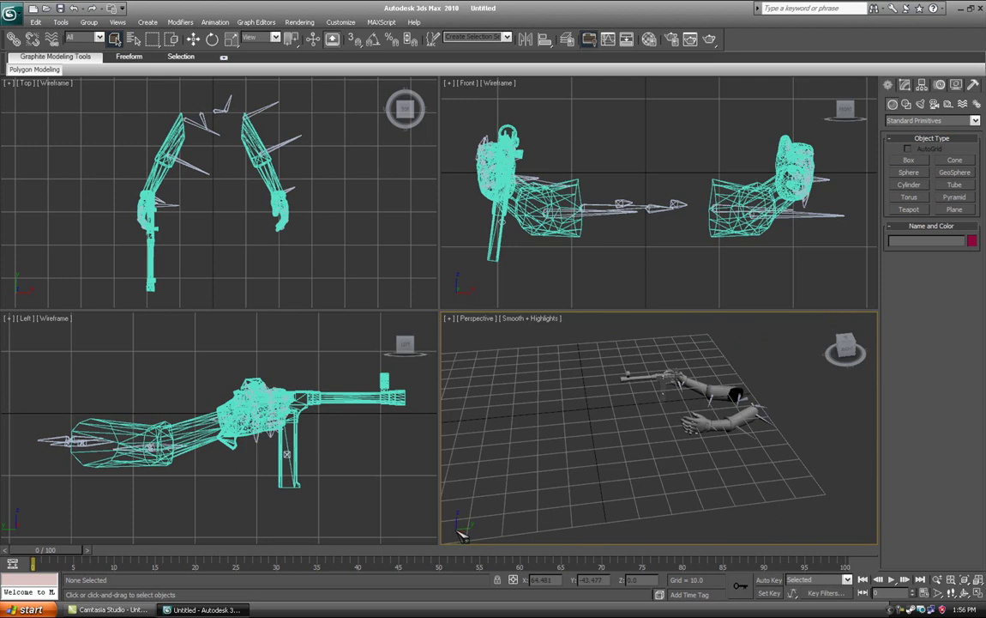
scroll(575, 411, "up", 6)
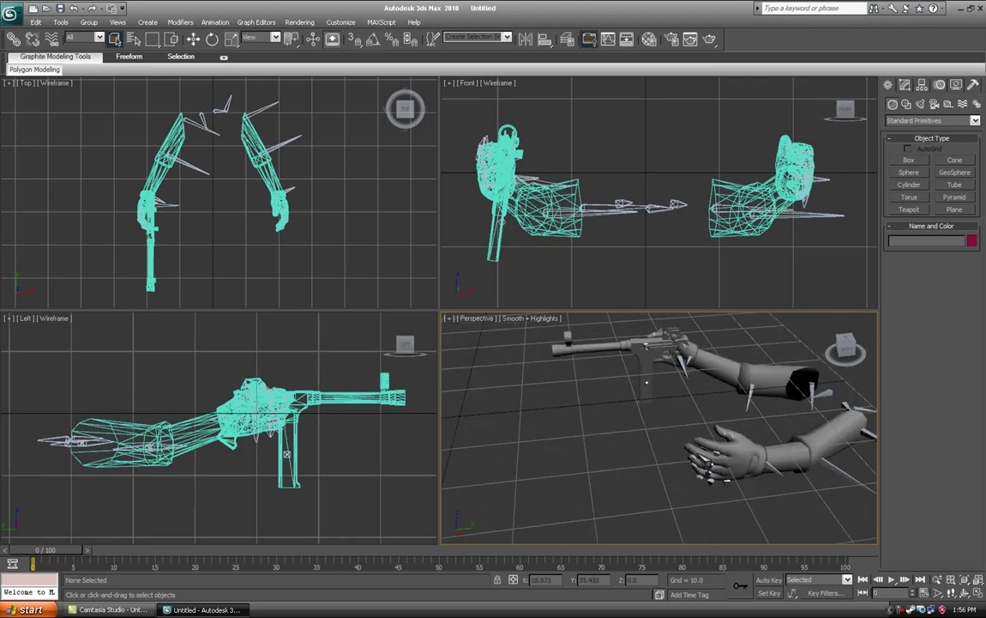
Select the root bone between the two shoulders and display its bone parameters
left_click(760, 435)
scroll(595, 419, "down", 4)
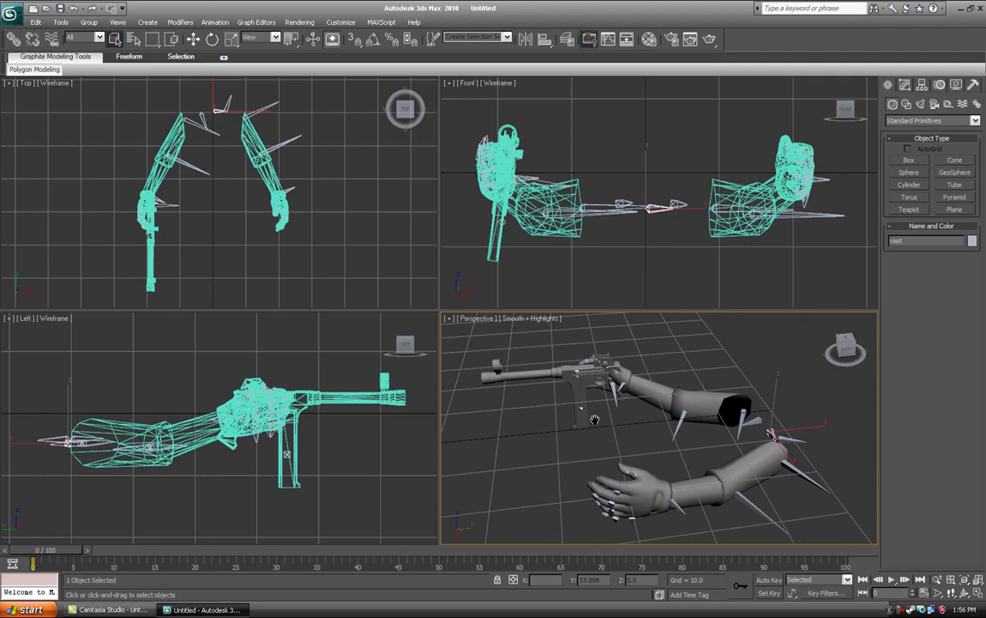
middle_click_drag(558, 451, 720, 382)
left_click(909, 86)
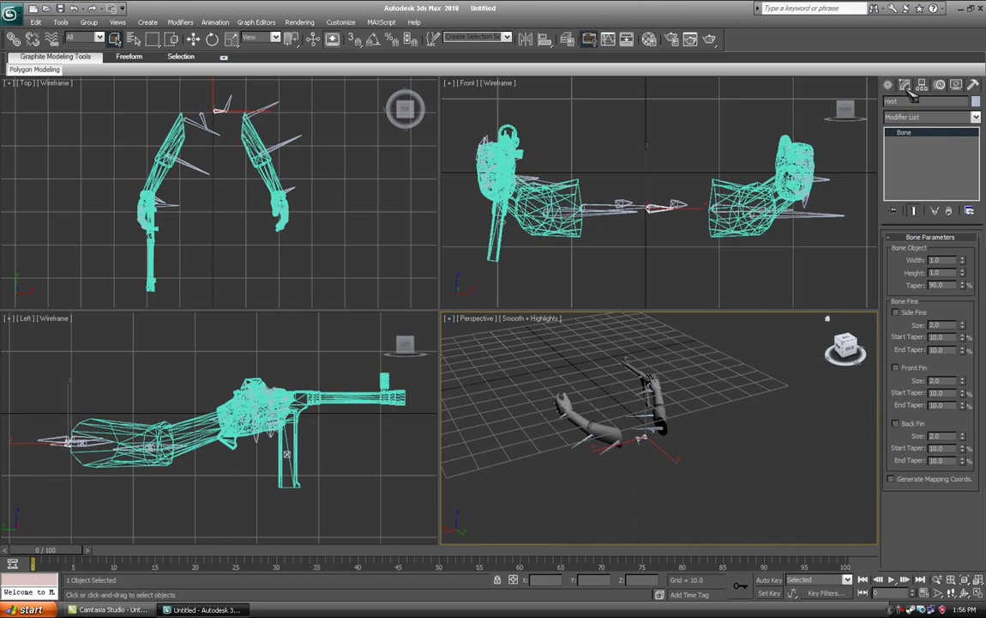
scroll(633, 407, "up", 5)
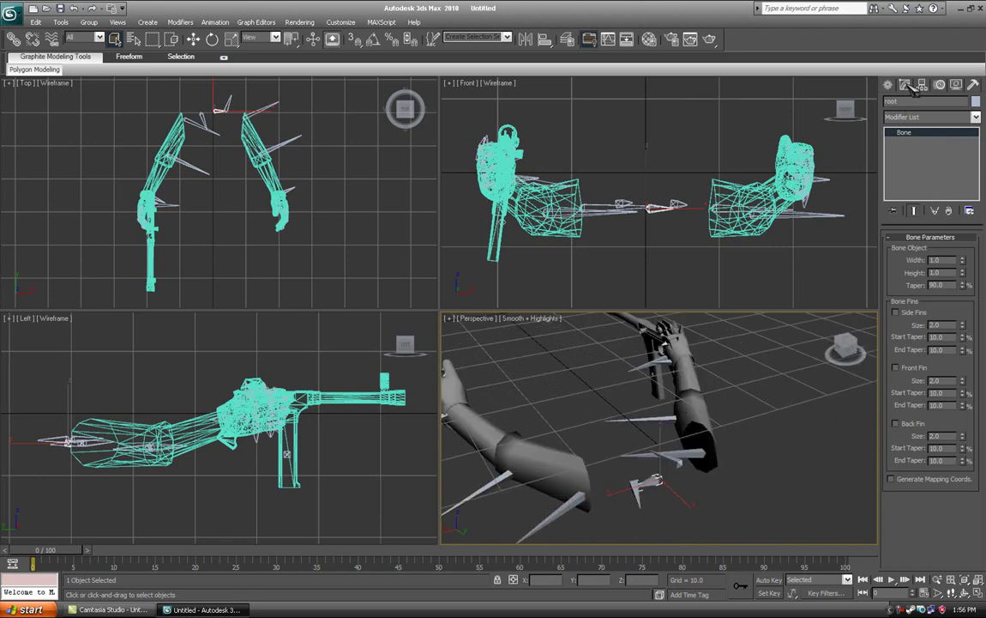
left_click(679, 491)
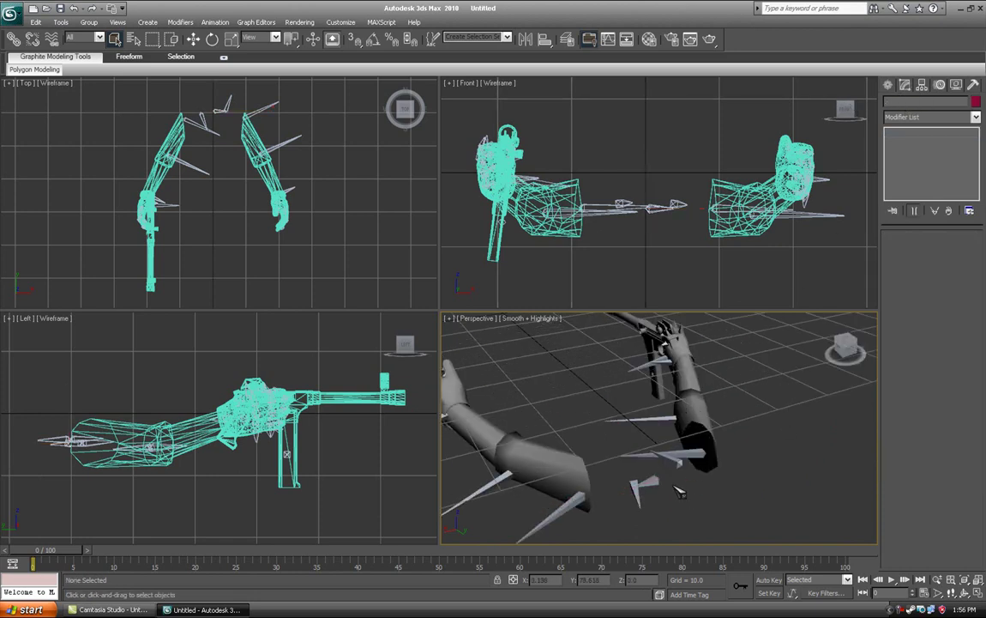
left_click(654, 485)
mouse_move(654, 485)
middle_mouse_down("alt")
mouse_move(649, 470)
mouse_move(643, 486)
mouse_move(608, 488)
mouse_move(666, 469)
middle_mouse_up("alt")
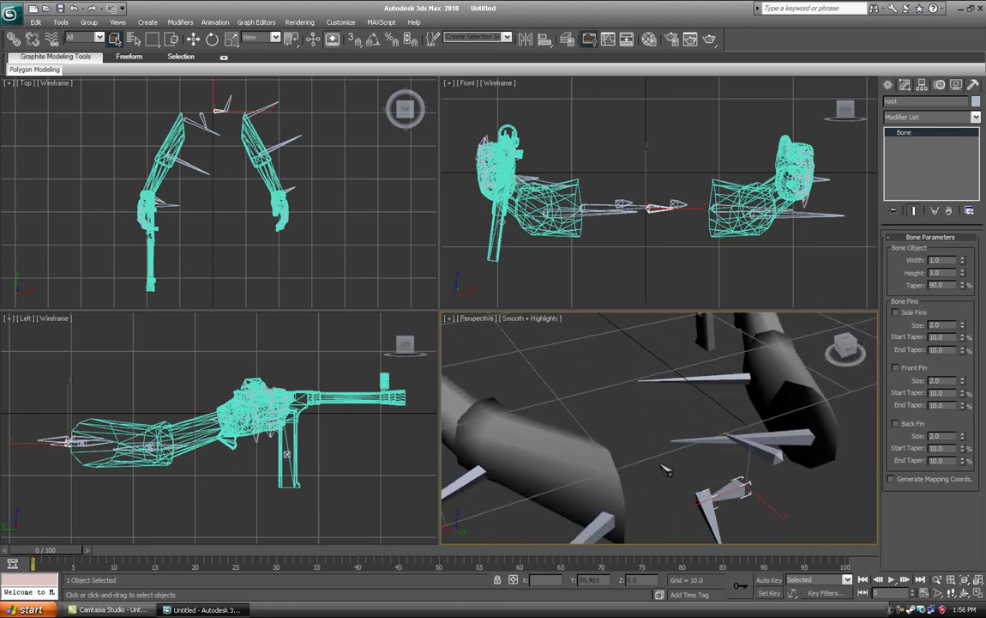
Move the root bone to Y 0 so the arms and gun shift with it
left_click(193, 39)
scroll(639, 426, "down", 6)
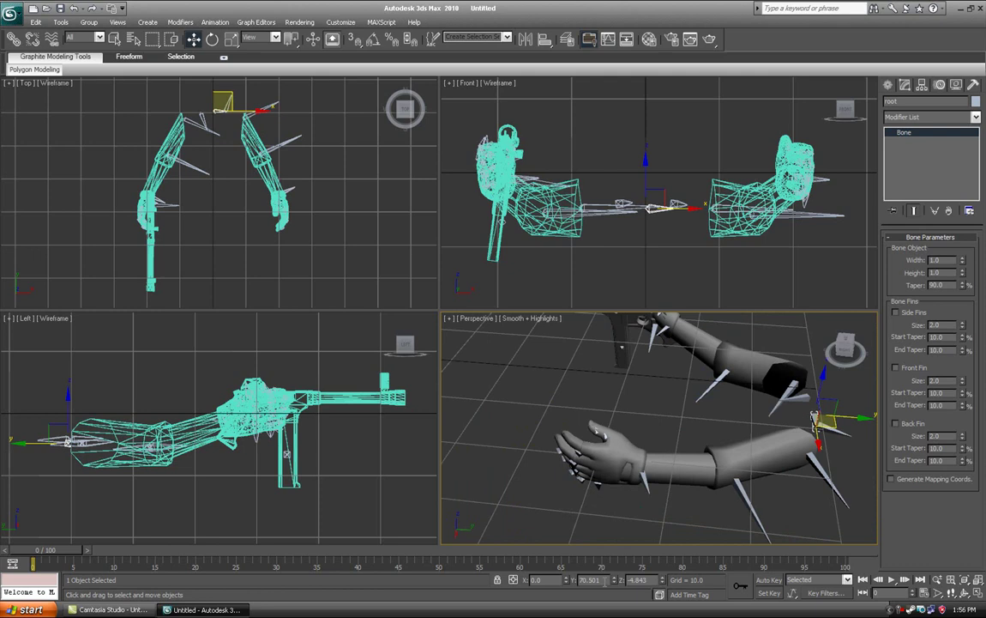
type("0")
key("Return")
middle_click_drag(577, 394, 748, 438)
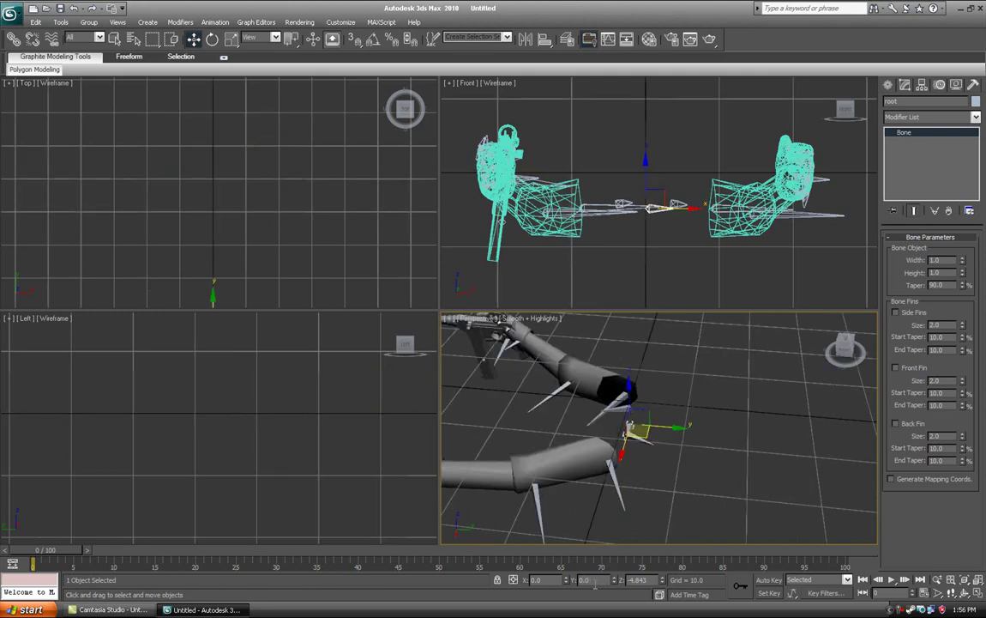
type("0")
middle_click_drag(669, 461, 705, 457)
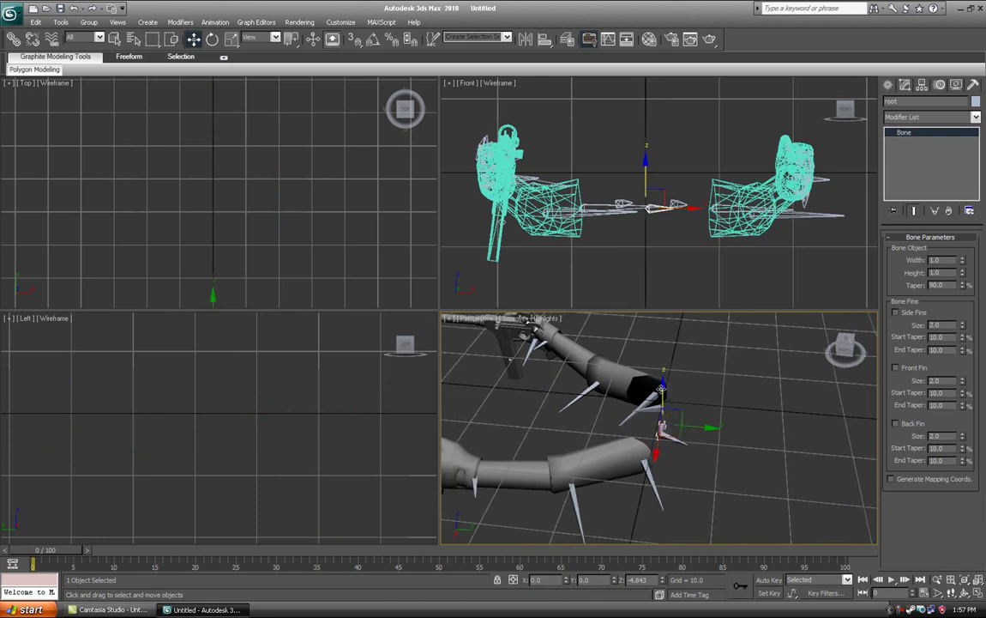
Lower the root bone freehand along Z to about -12.4 and check the arms from another angle
middle_click_drag(653, 392, 644, 405, "alt")
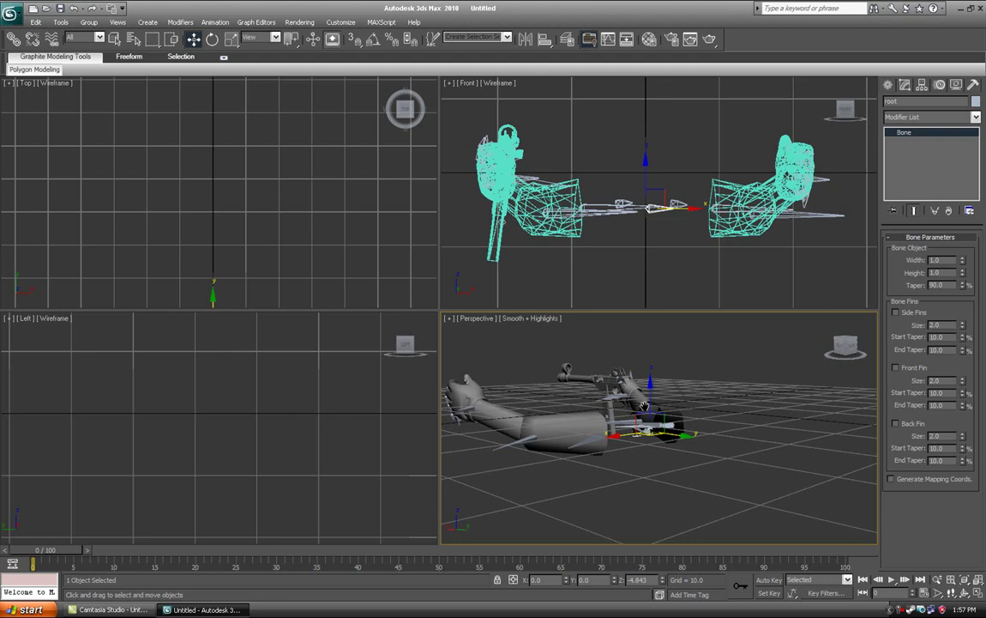
left_click_drag(650, 387, 650, 427)
left_click(665, 417)
middle_click_drag(665, 417, 722, 459, "alt")
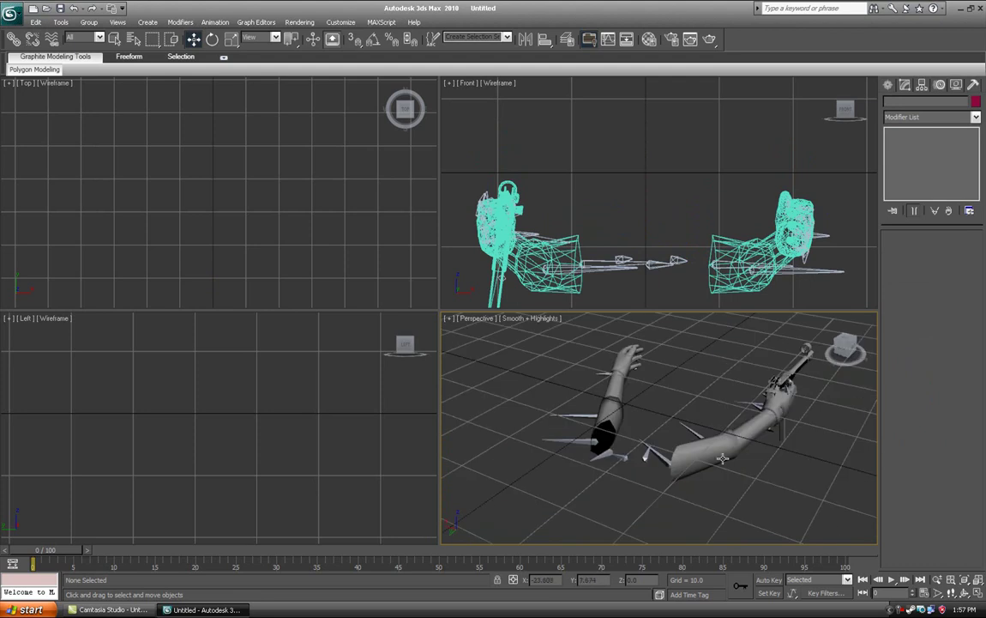
left_click(643, 463)
middle_click_drag(515, 429, 596, 392, "alt")
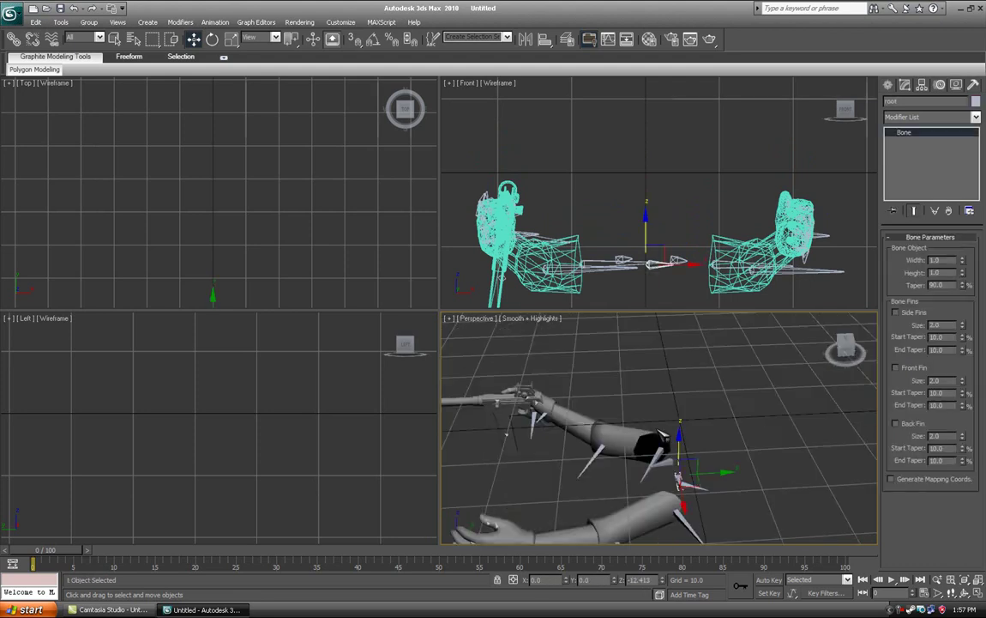
Nudge the root bone slightly farther down along Z, to about -13.8
left_click(684, 443)
key("ctrl+z")
left_click_drag(680, 437, 679, 442)
left_click(739, 454)
middle_click_drag(696, 474, 735, 452)
Set the root bone's Z position to exactly -16 and deselect it
left_click(721, 467)
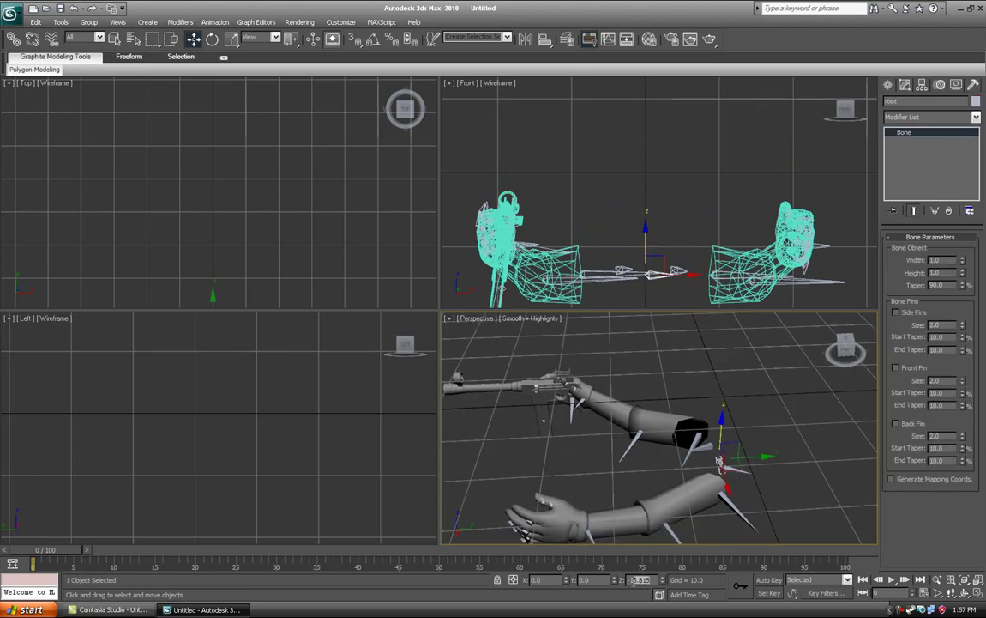
type("-16")
key("Return")
middle_click_drag(738, 356, 705, 429, "alt")
left_click(678, 380)
middle_click_drag(678, 380, 712, 448, "alt")
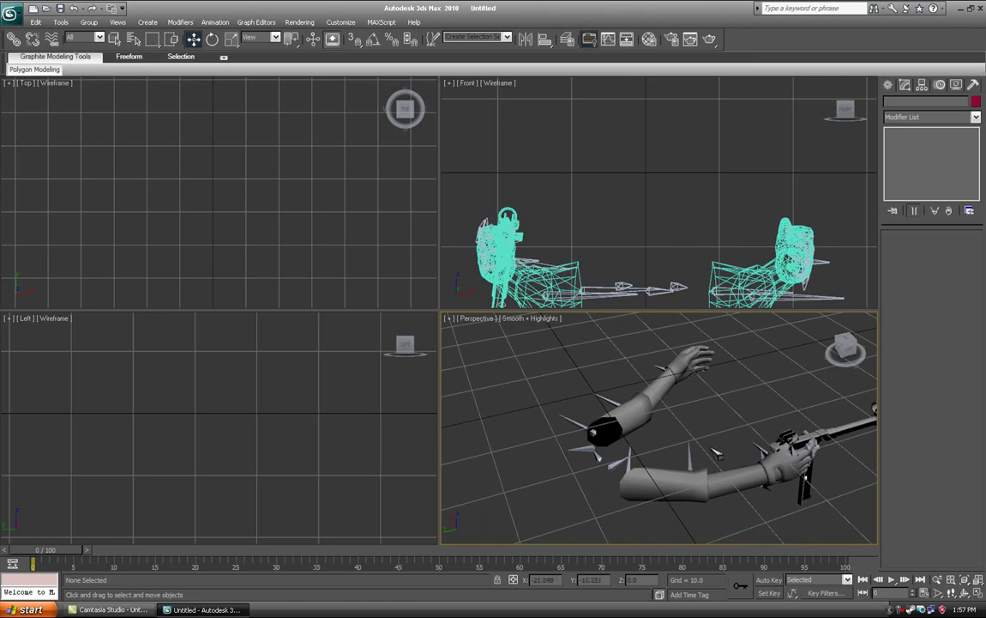
Select the skinned arms-and-gun mesh and go to its Editable Mesh level beneath the Skin modifier
middle_click_drag(576, 414, 628, 445, "alt")
middle_click_drag(680, 421, 718, 436)
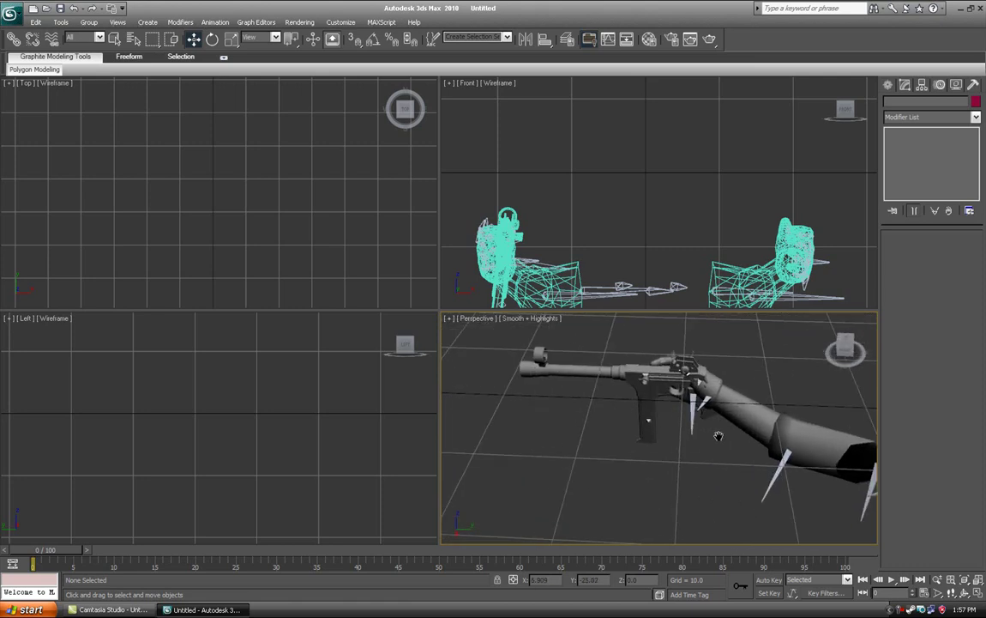
left_click(564, 369)
scroll(559, 395, "down", 5)
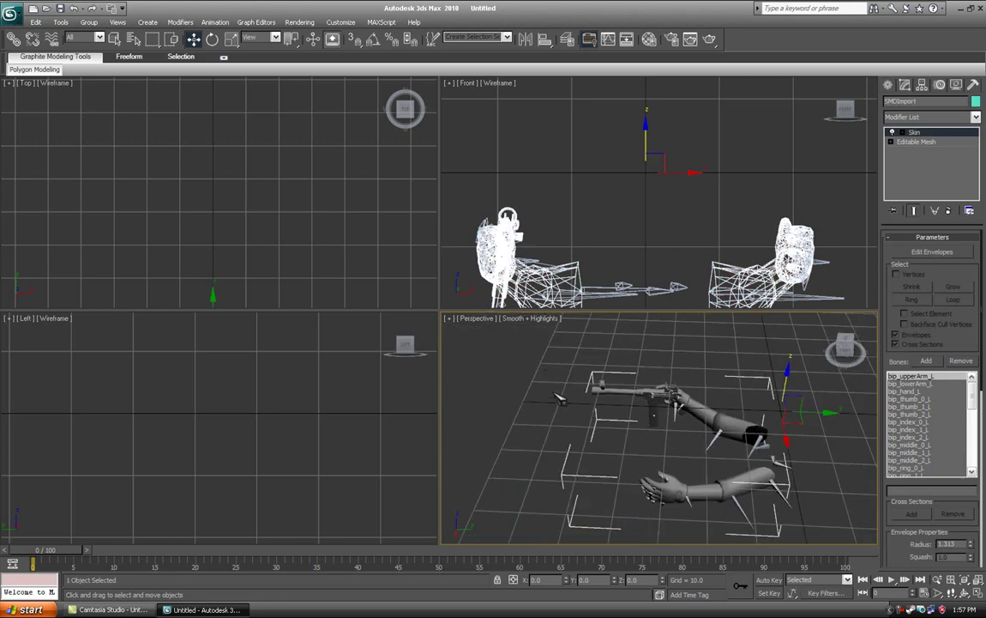
scroll(618, 355, "up", 4)
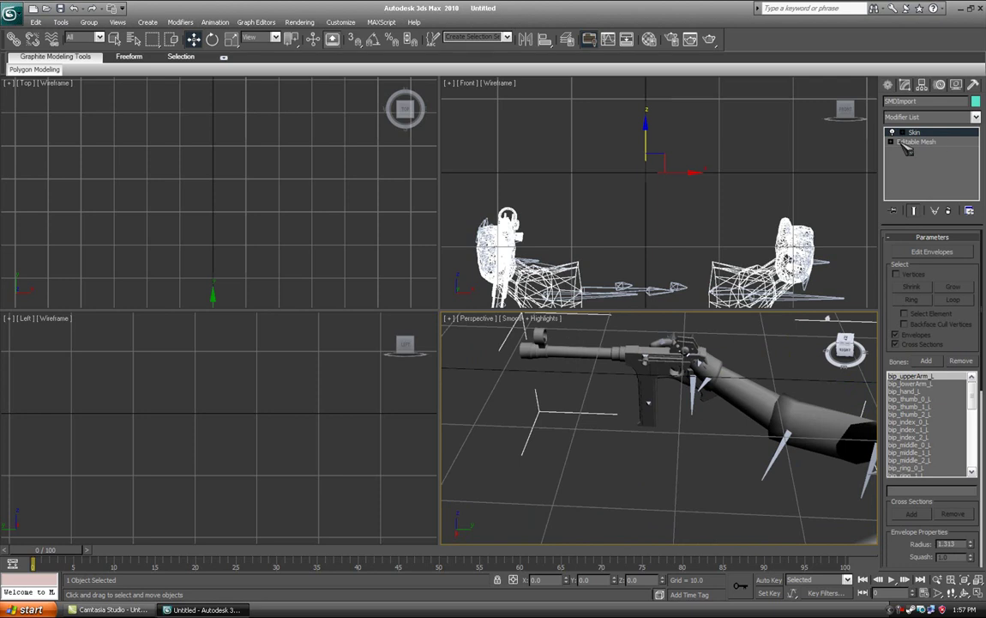
left_click(907, 143)
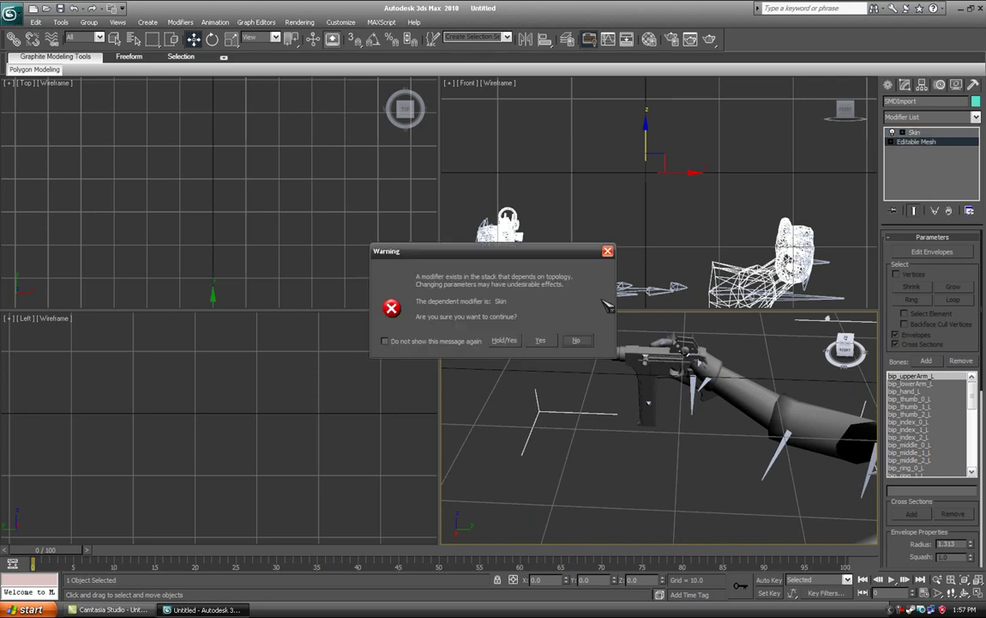
left_click(541, 340)
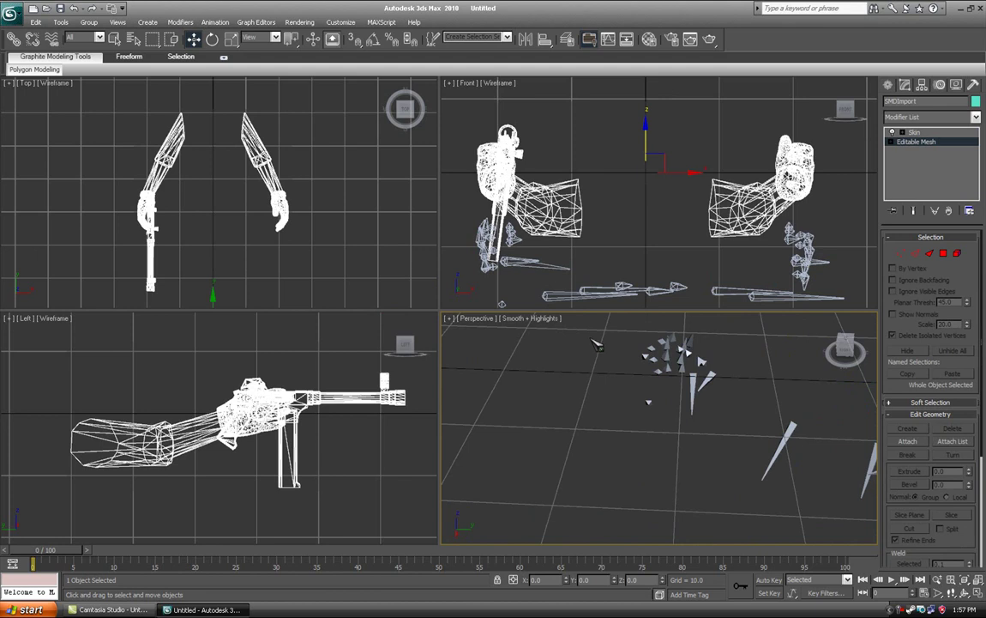
Enter the Element level of the arms-and-gun mesh and select all of its elements
middle_click_drag(824, 352, 310, 397)
scroll(627, 432, "down", 3)
middle_click_drag(628, 431, 640, 456)
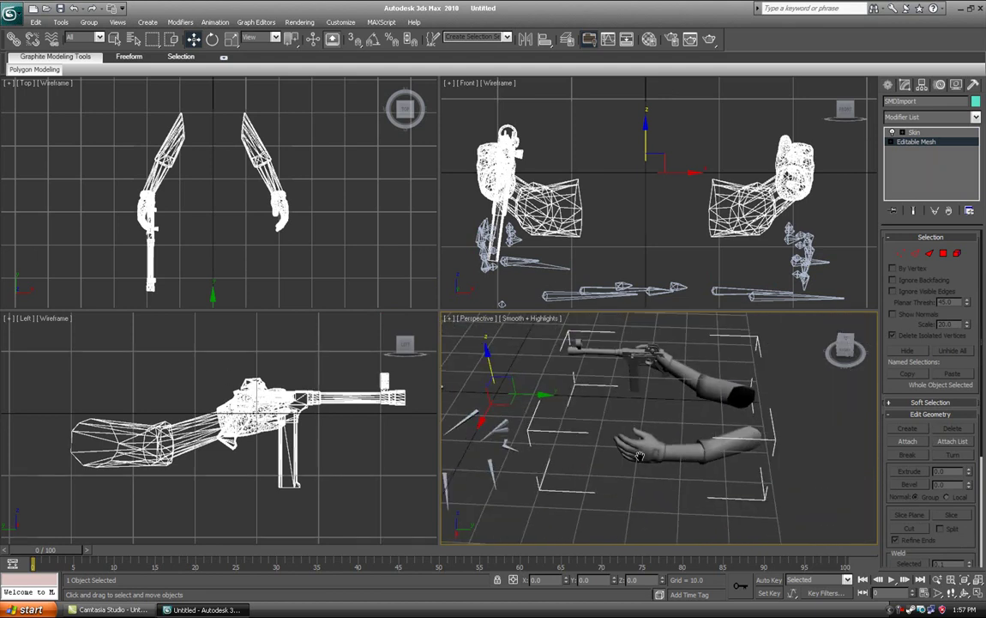
left_click(958, 253)
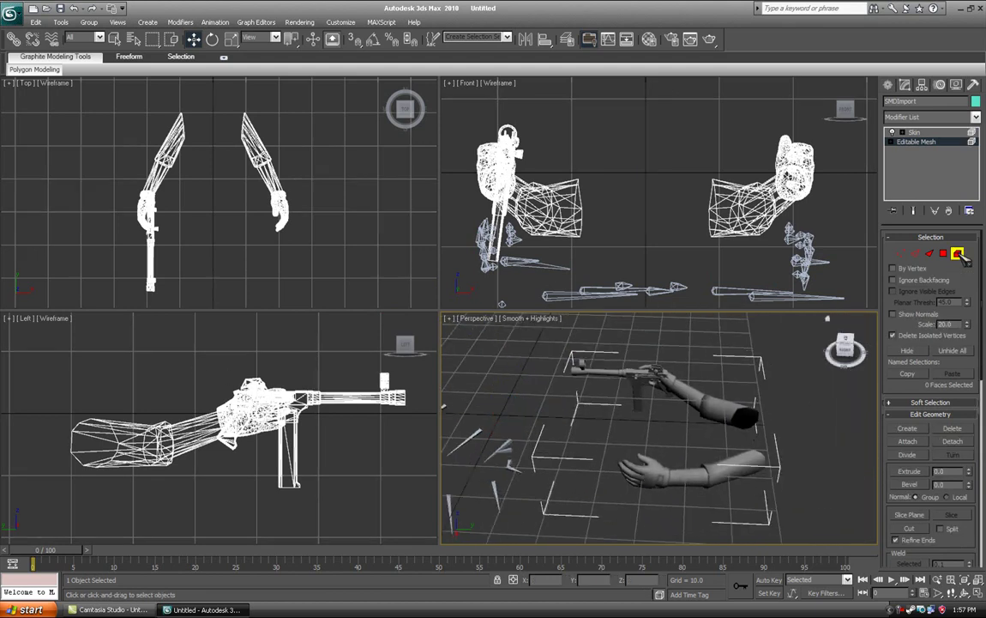
key("ctrl+a")
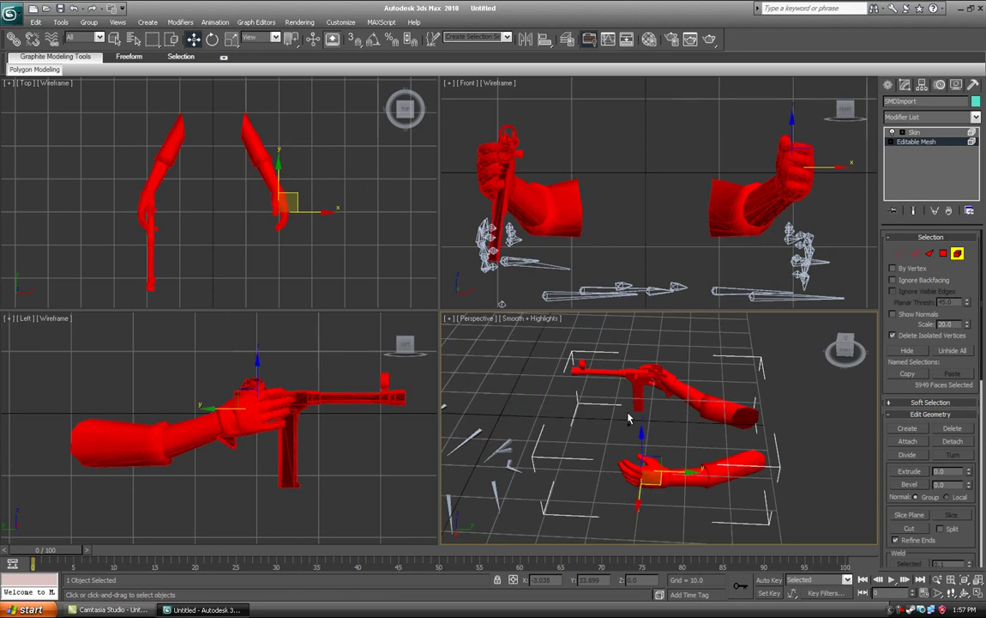
Remove both arms from the element selection so that only the gun's elements stay selected
left_click(718, 403)
scroll(713, 400, "up", 4)
left_click(711, 359, "alt")
left_click(760, 376, "alt")
middle_click_drag(750, 427, 765, 332)
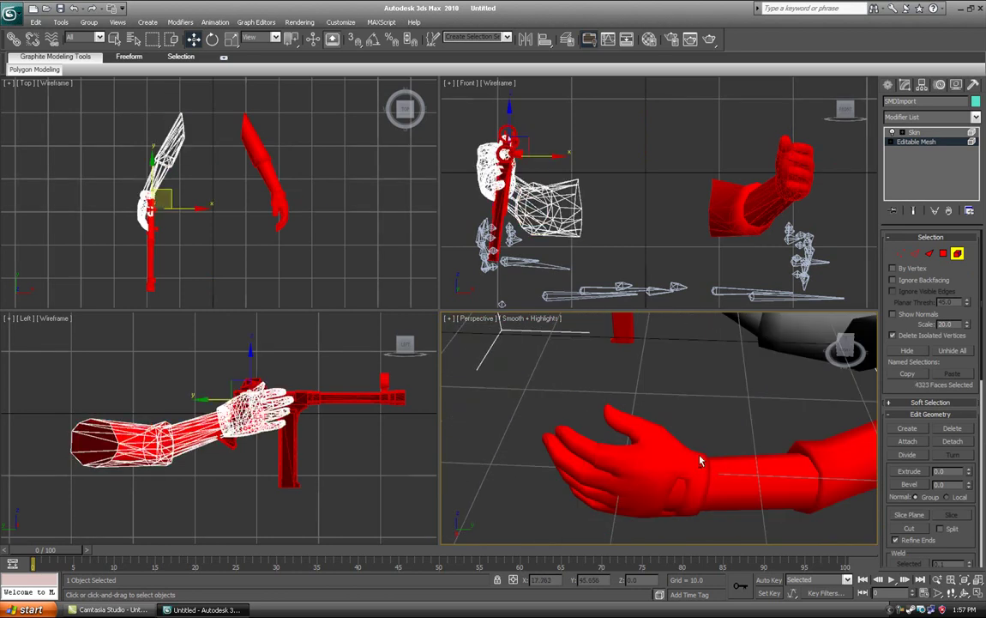
left_click(718, 481, "alt")
scroll(743, 461, "down", 4)
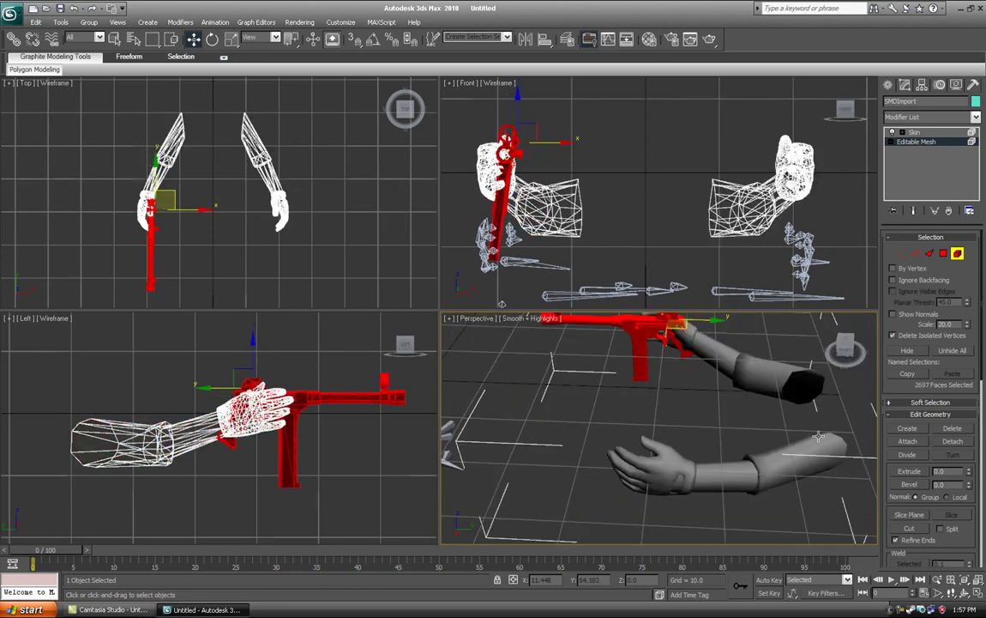
Detach the selected gun elements as a separate object under the default name and leave the Element level
left_click(954, 442)
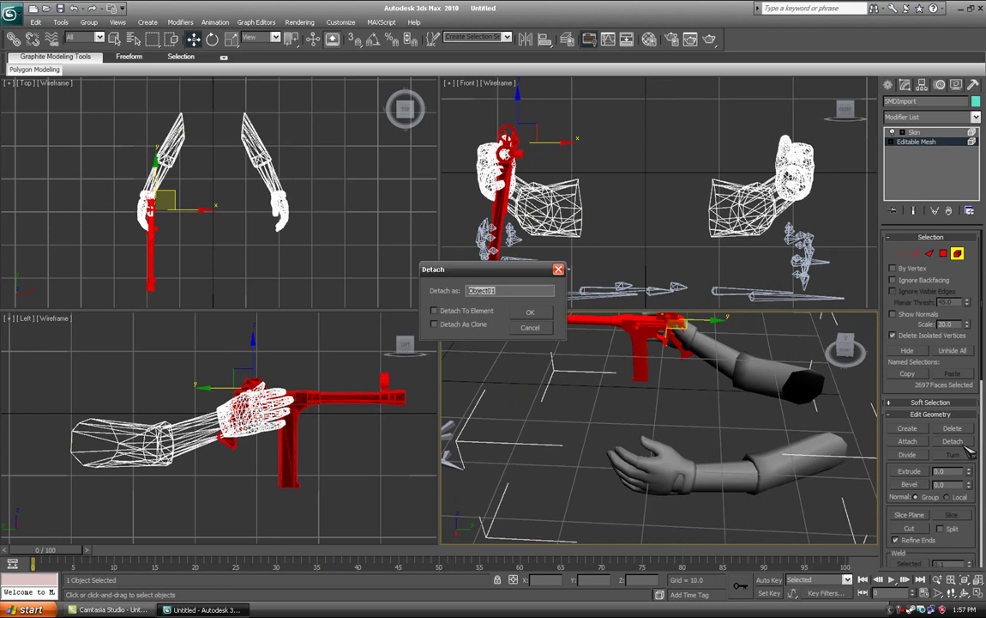
left_click(529, 314)
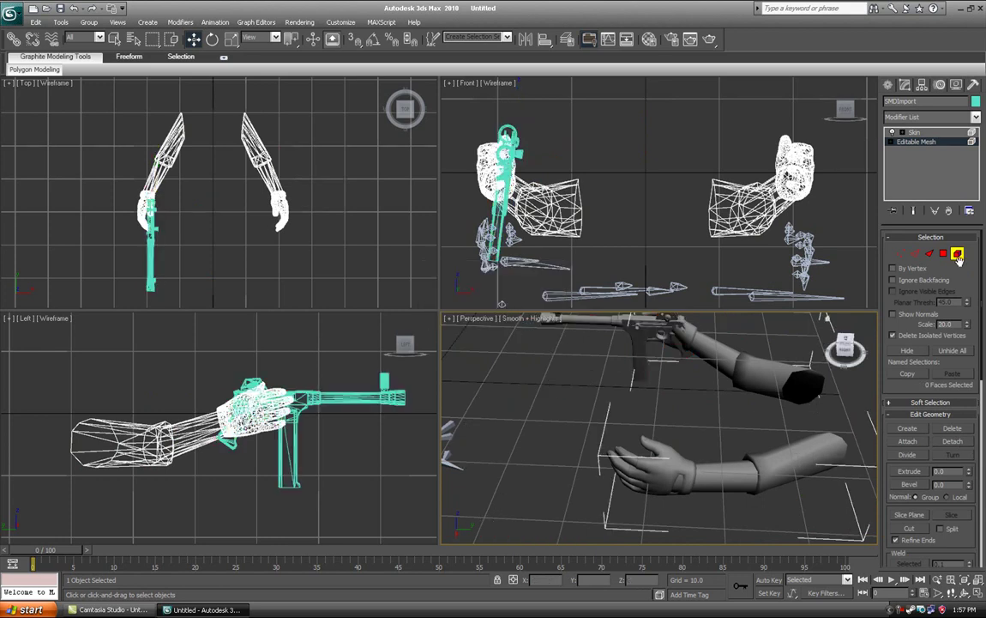
left_click(958, 257)
scroll(697, 407, "down", 4)
left_click(614, 392)
scroll(676, 412, "down", 2)
middle_click_drag(593, 415, 599, 412)
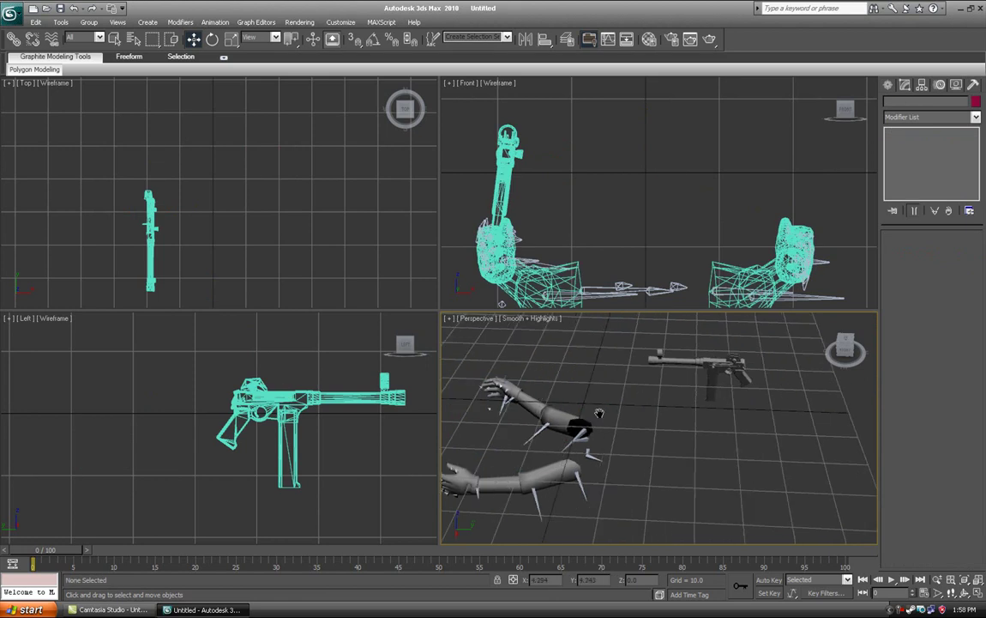
Move the detached gun freehand along the Y axis to about -38.3, toward the arms
left_click(703, 377)
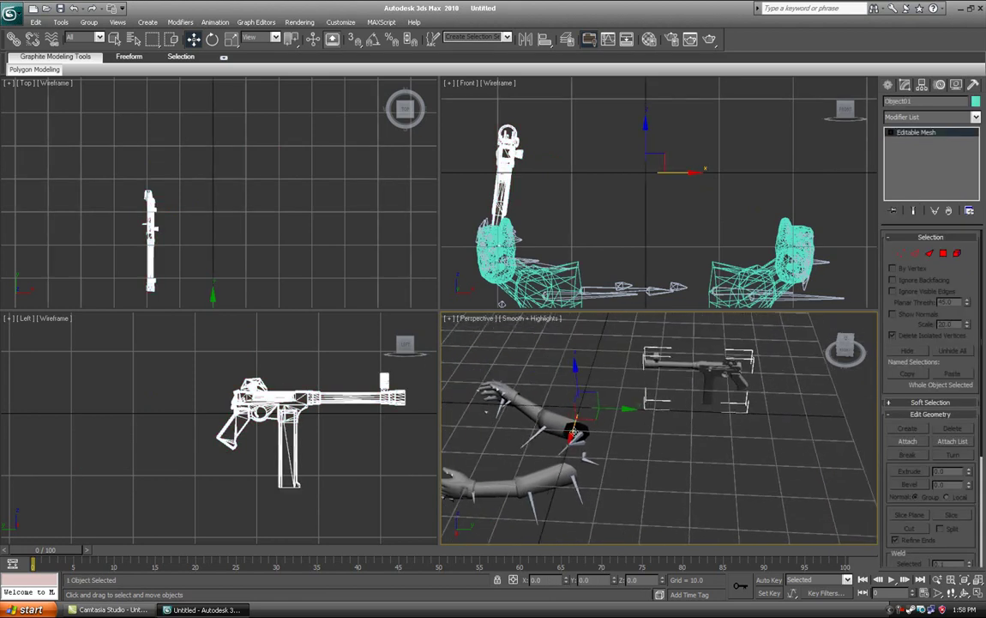
left_click_drag(621, 408, 482, 403)
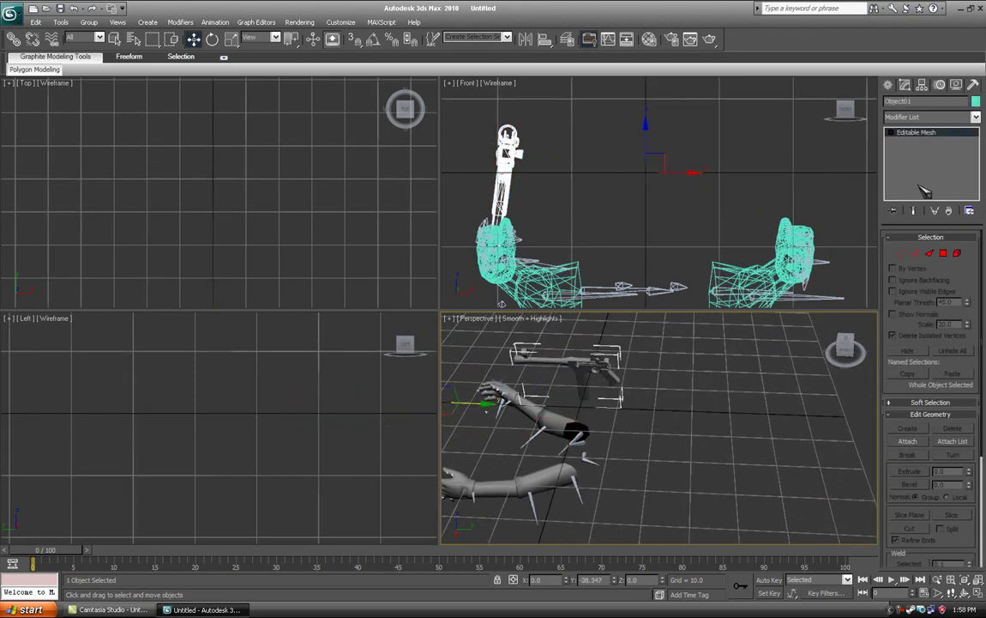
middle_click_drag(543, 374, 622, 373)
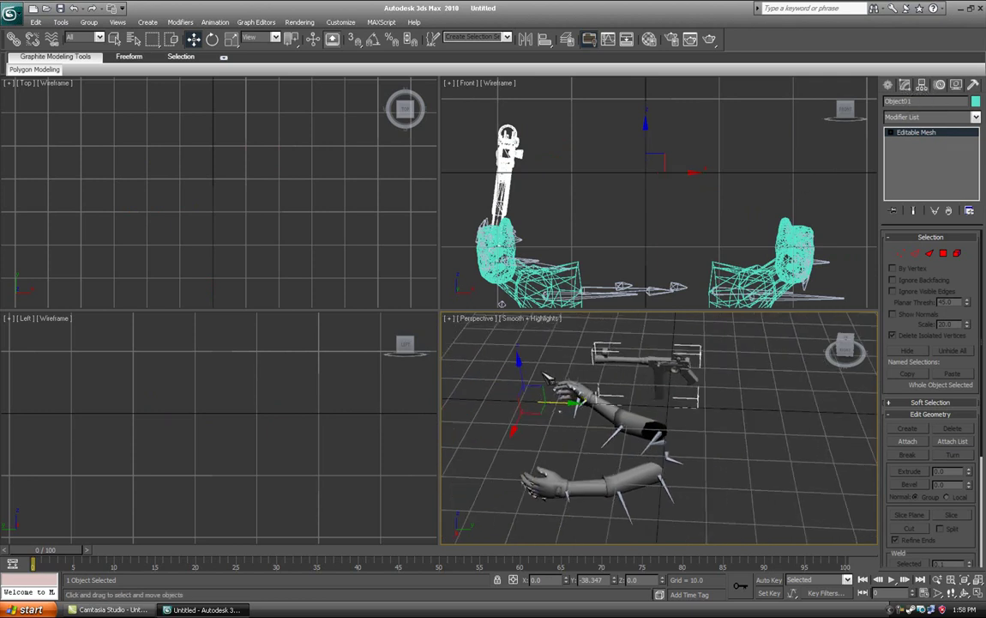
Center the gun's pivot on the object, affecting only the pivot
left_click(923, 86)
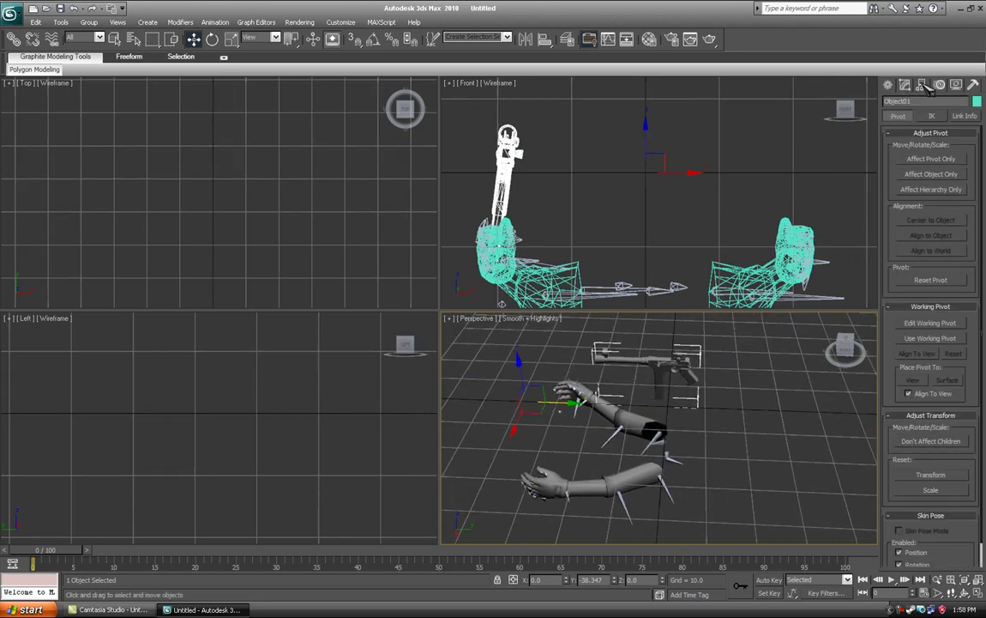
left_click(931, 160)
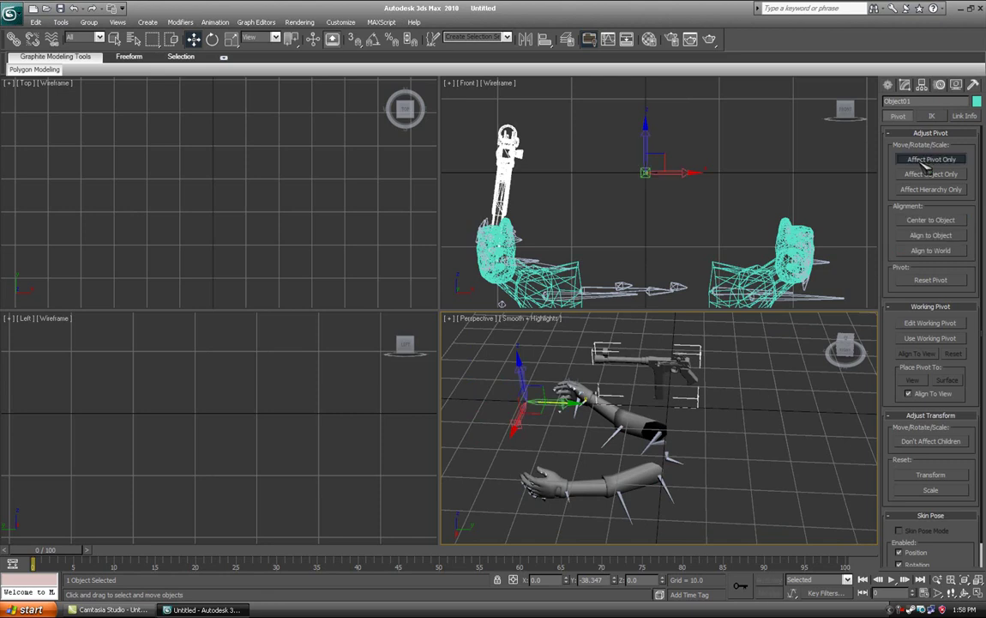
left_click(935, 221)
left_click(946, 160)
scroll(638, 358, "up", 5)
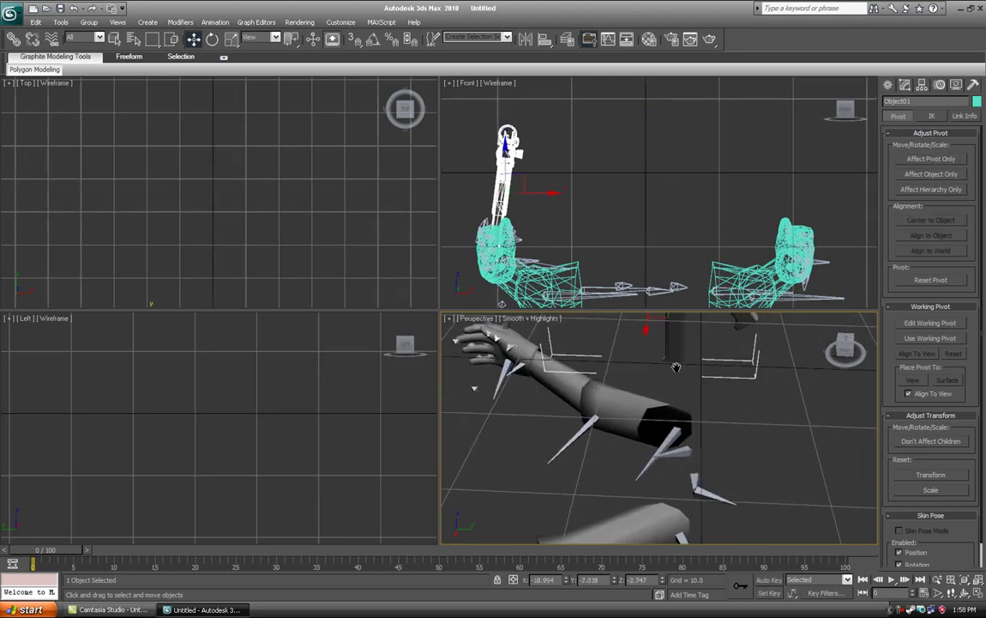
mouse_move(639, 358)
middle_mouse_down("alt")
mouse_move(638, 339)
mouse_move(638, 353)
middle_mouse_up("alt")
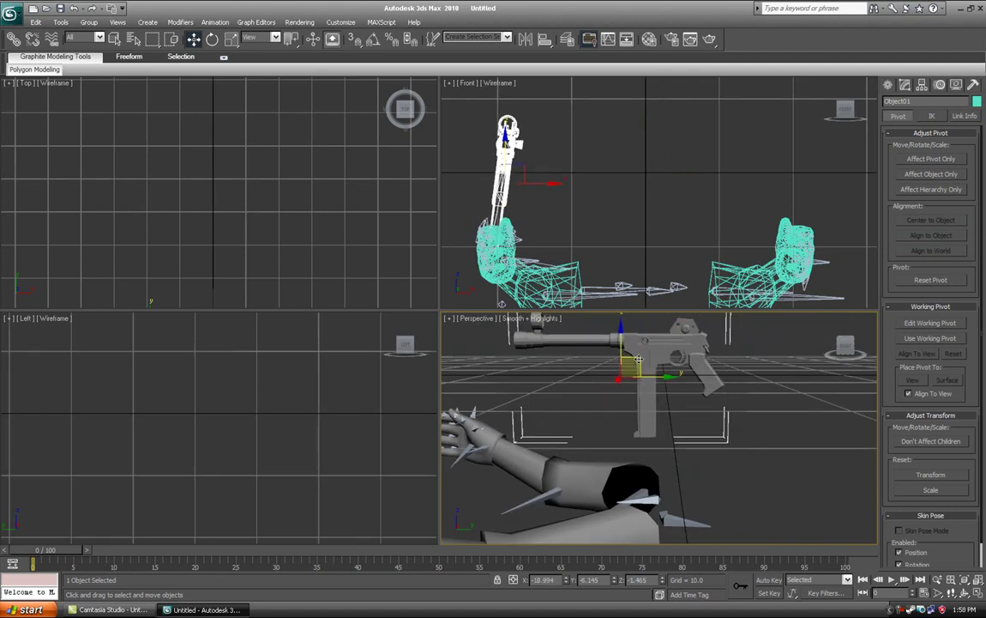
Move only the gun's pivot freehand to just above the trigger, at about Y -1.0 and Z 1.0
left_click(931, 159)
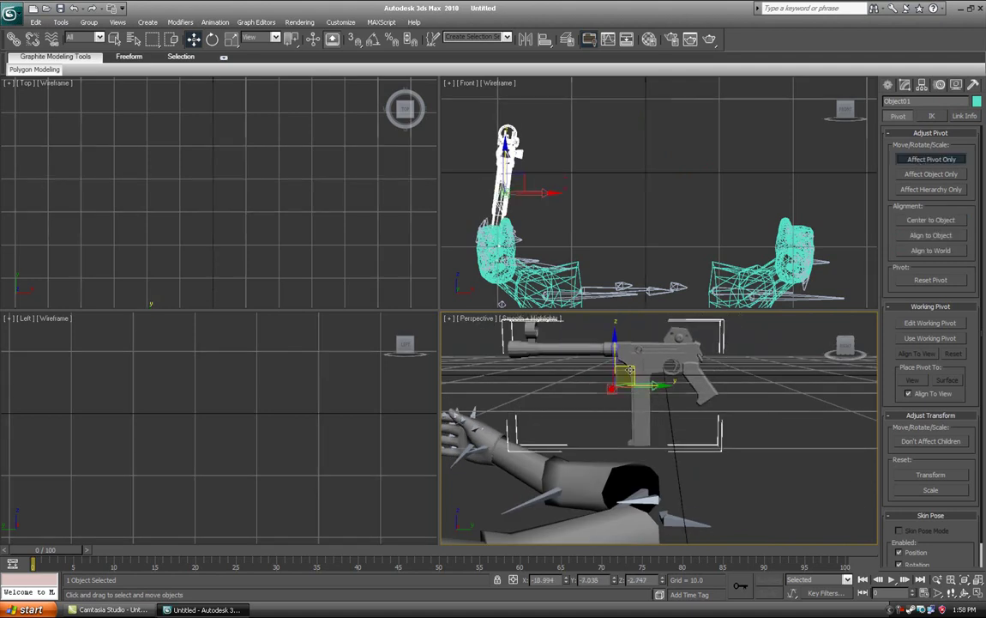
left_click_drag(627, 363, 670, 344)
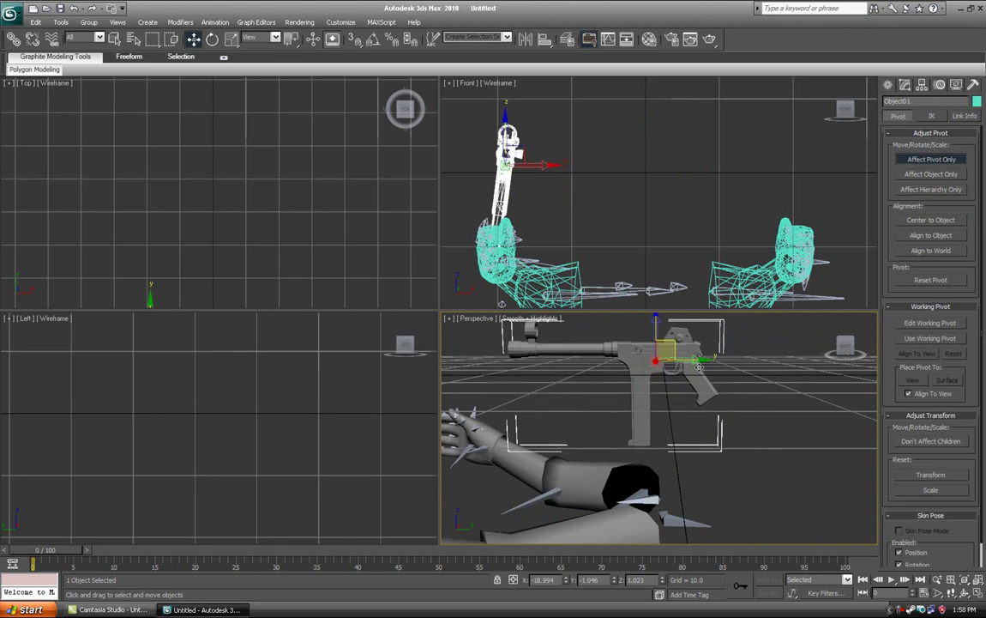
middle_click_drag(697, 367, 720, 416, "alt")
left_click(931, 163)
Move the gun freehand beside the right hand, to about X -14.6, Y -31.9, Z -9.3
left_click_drag(759, 349, 525, 437)
middle_click_drag(583, 378, 482, 462, "alt")
left_click_drag(623, 362, 519, 364)
left_click(495, 361)
middle_click_drag(495, 360, 562, 382, "alt")
left_click(564, 419)
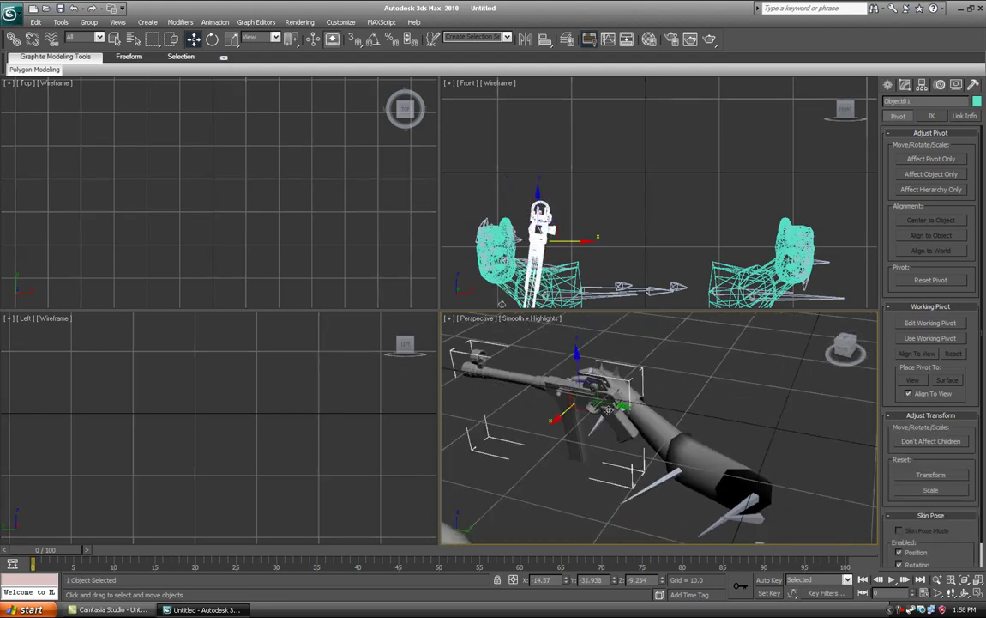
Move the gun farther forward past the right hand, to about X -13.6 and Y -36.8
left_click_drag(609, 408, 525, 416)
left_click(541, 492)
middle_click_drag(566, 468, 677, 437, "alt")
left_click(635, 401)
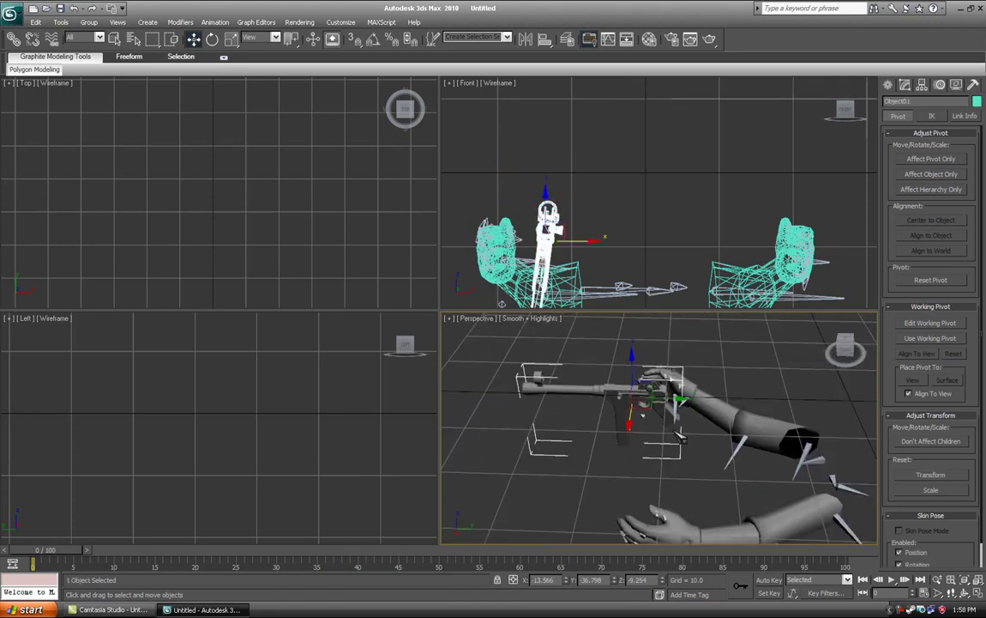
Shift the gun freehand along X away from the right hand, toward the middle between the arms, and deselect it
left_click_drag(669, 398, 642, 424)
left_click(764, 407)
middle_click_drag(763, 406, 602, 364, "alt")
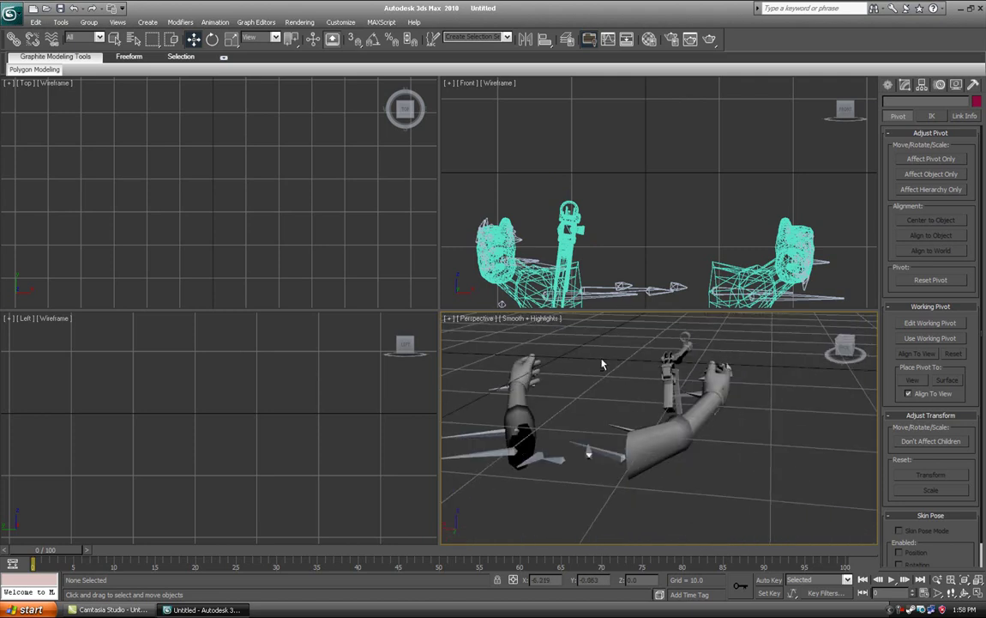
middle_click_drag(604, 411, 737, 452, "alt")
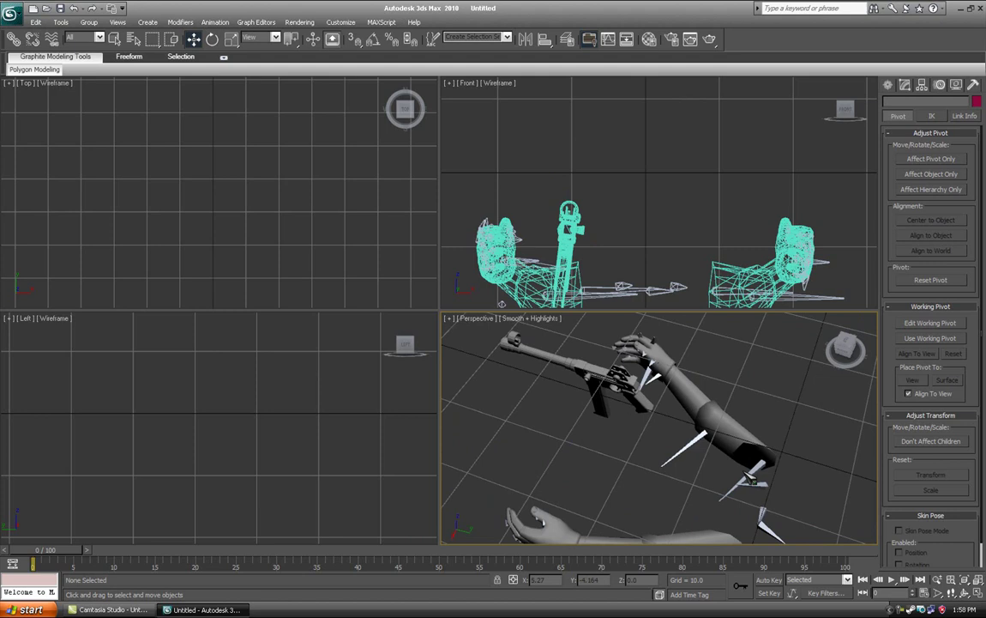
Try moving the right hand bone bip_hand_R freehand, undo the move and deselect the bone
left_click(656, 377)
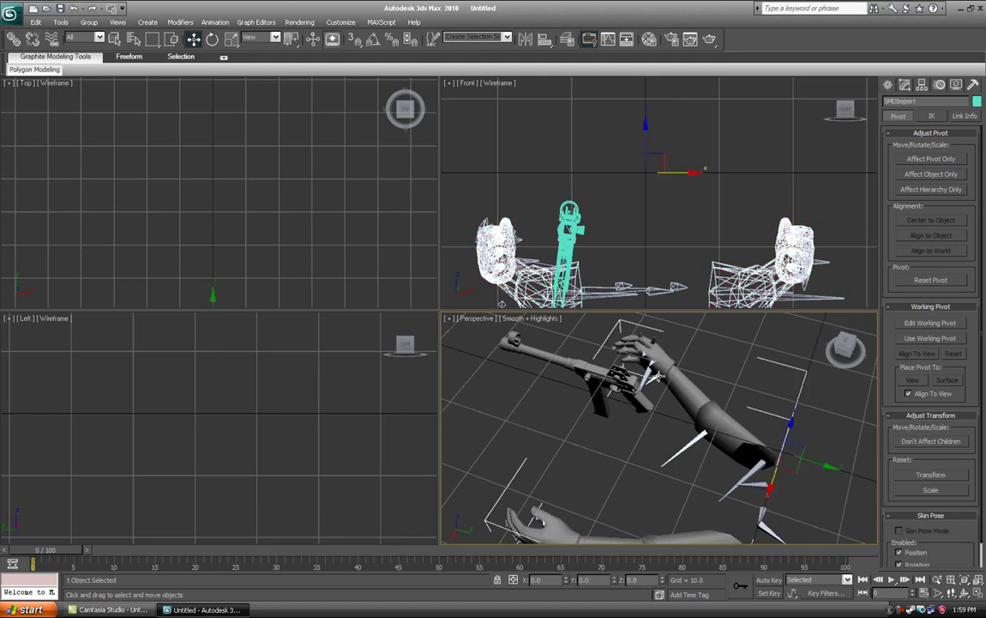
left_click(653, 378)
middle_click_drag(593, 395, 639, 388, "alt")
scroll(641, 383, "up", 3)
scroll(639, 386, "down", 3)
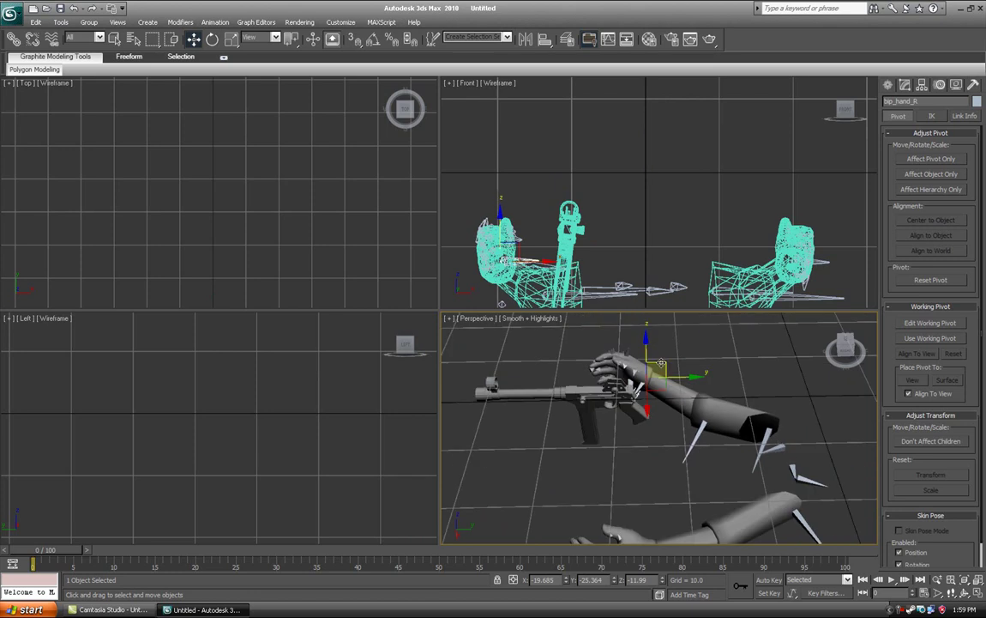
left_click_drag(660, 367, 690, 397)
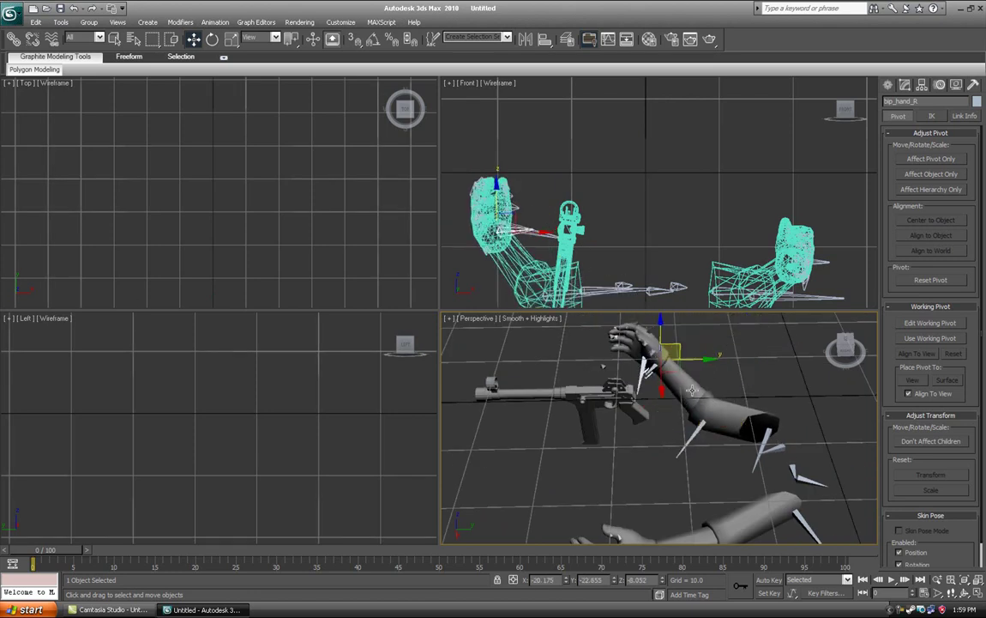
key("ctrl+z")
left_click(783, 418)
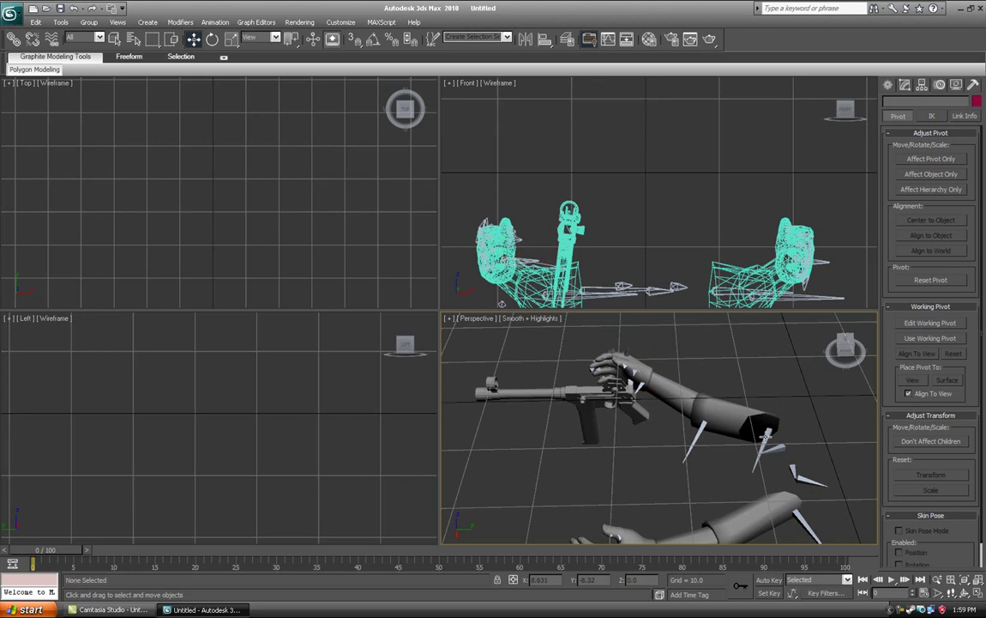
Add an HI Solver IK chain from the right upper arm bone bip_upperArm_R to the hand bone bip_hand_R
left_click(766, 435)
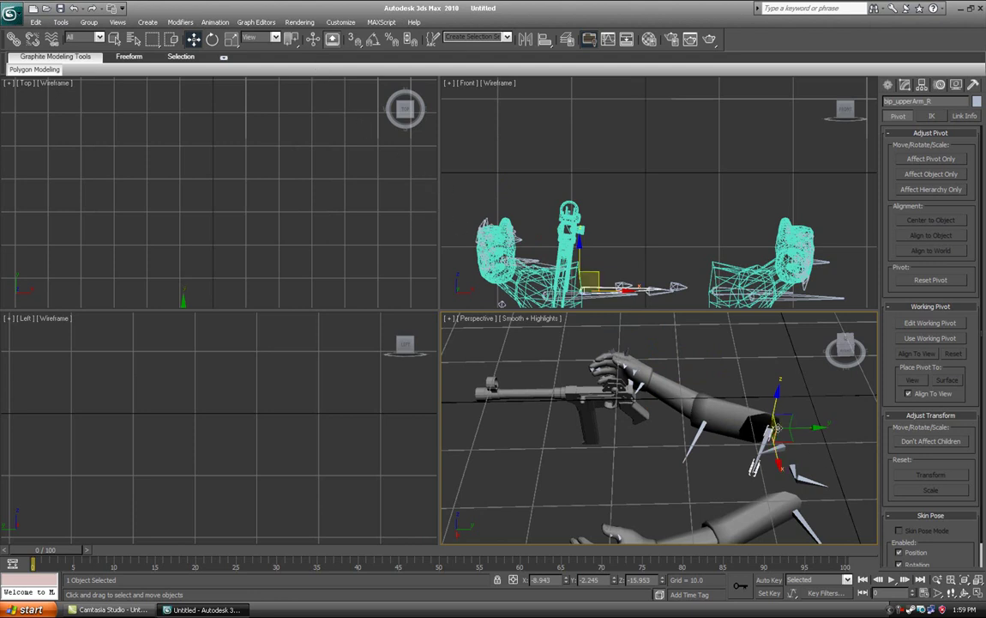
left_click(216, 23)
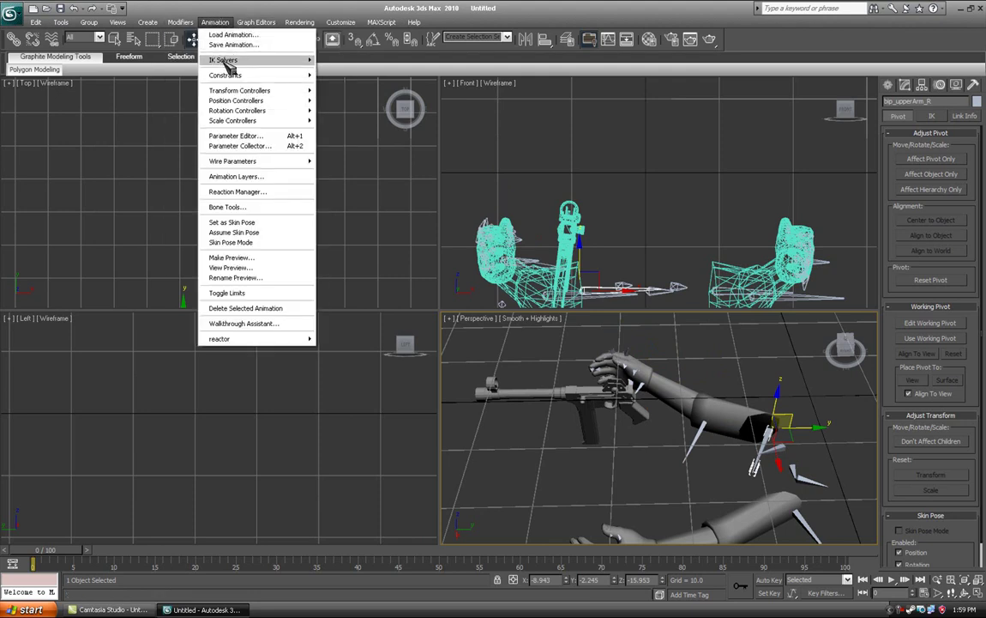
mouse_move(229, 67)
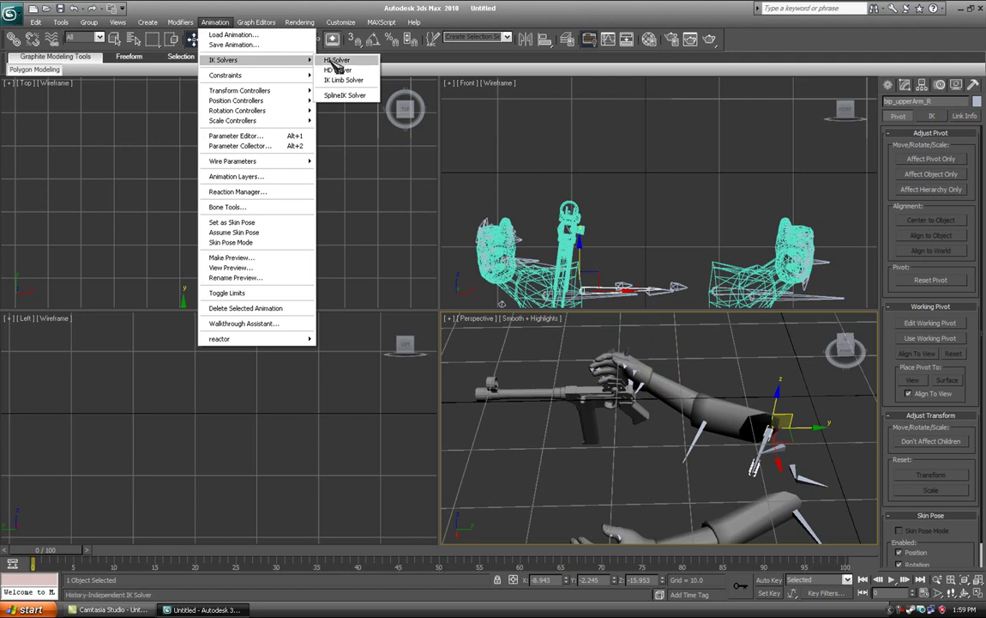
left_click(337, 61)
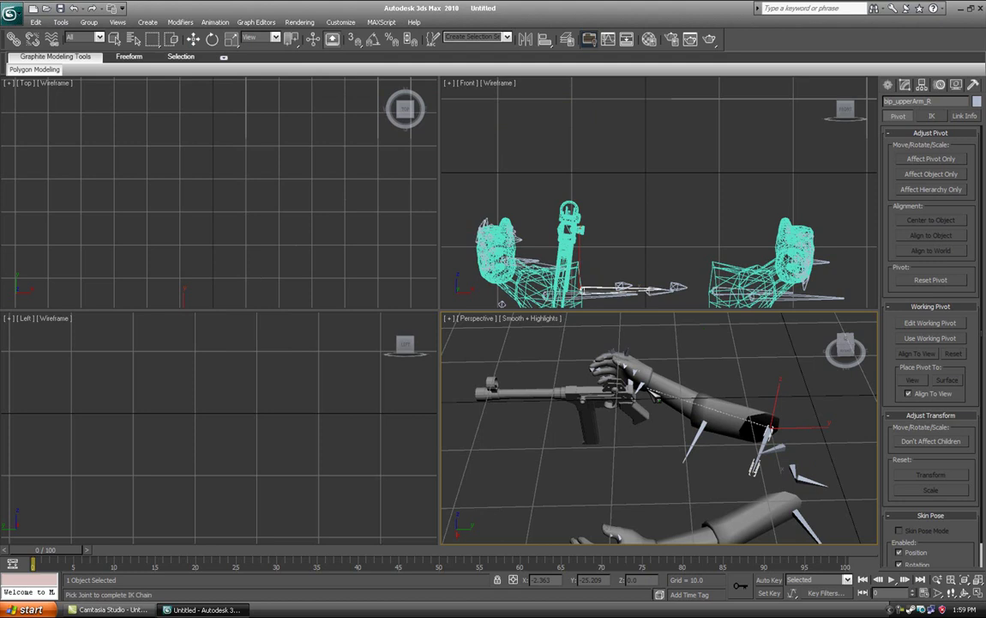
left_click(640, 388)
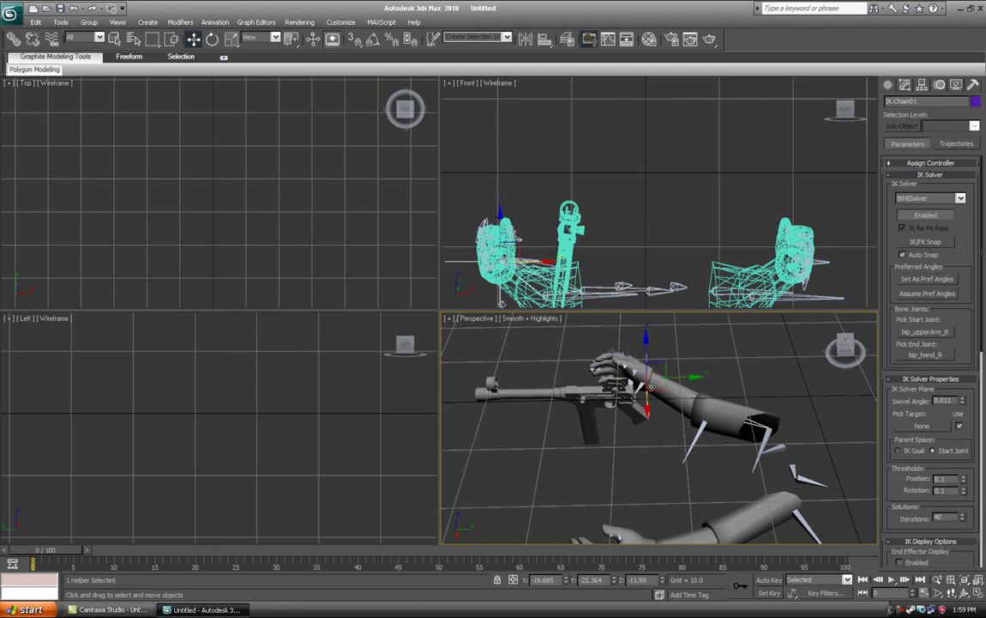
Try moving the right arm by the IK chain's handle at the wrist and deselect it
left_click(712, 360)
middle_click_drag(712, 360, 540, 382, "alt")
scroll(680, 409, "up", 4)
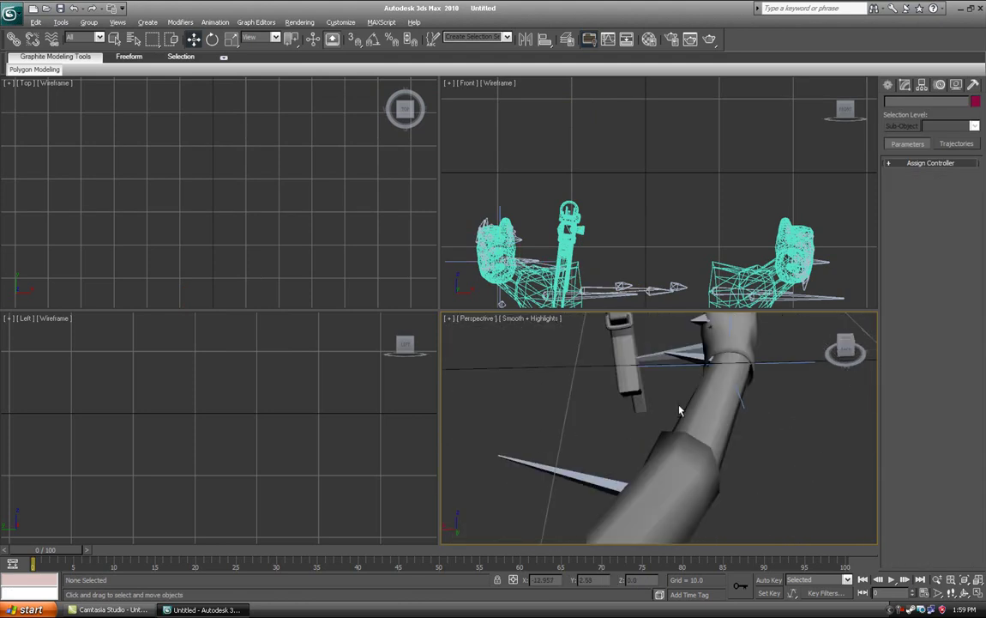
middle_click_drag(681, 410, 696, 387, "alt")
left_click(737, 366)
scroll(676, 378, "down", 4)
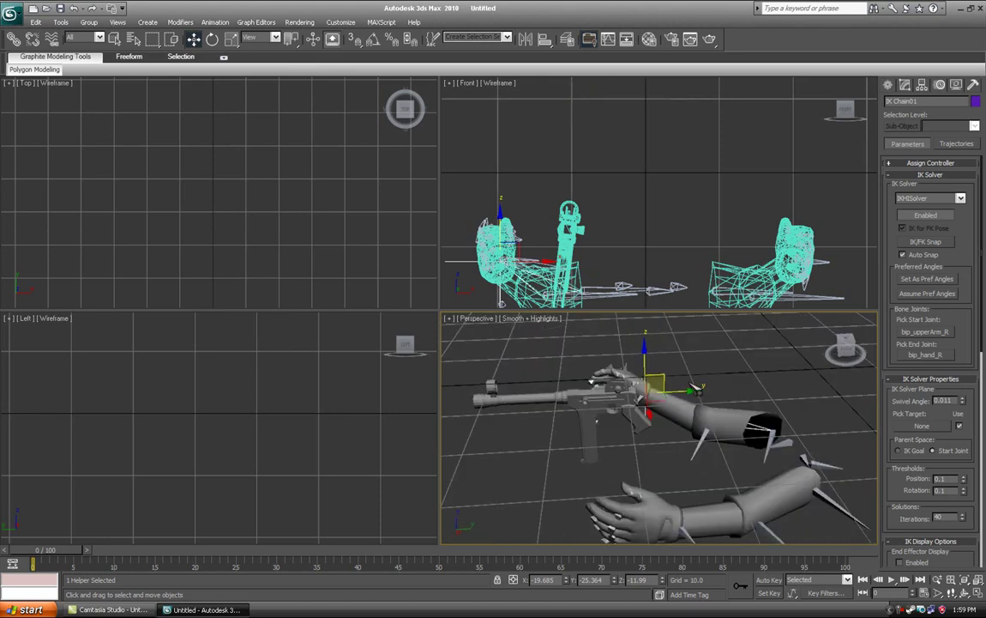
mouse_move(658, 379)
left_mouse_down()
mouse_move(660, 416)
mouse_move(687, 422)
mouse_move(700, 357)
mouse_move(754, 329)
mouse_move(660, 330)
mouse_move(652, 350)
mouse_move(686, 378)
mouse_move(645, 341)
mouse_move(568, 350)
mouse_move(592, 368)
mouse_move(671, 380)
mouse_move(658, 381)
left_mouse_up()
left_click(720, 402)
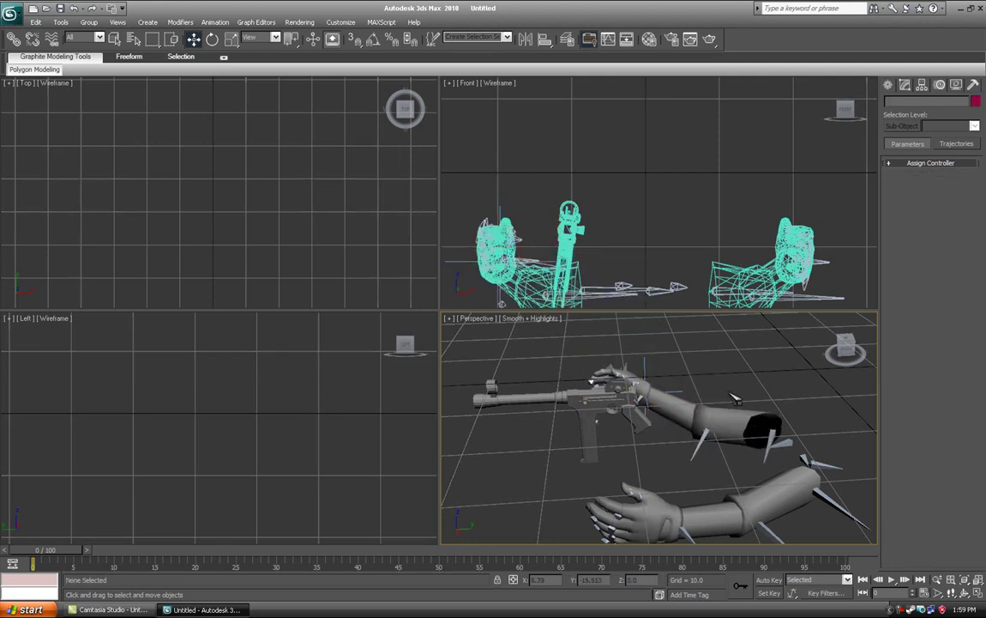
Rotate only the pivot of the right wrist's IK chain about 24° around Z so it lines up with the forearm
middle_click_drag(720, 405, 463, 408, "alt")
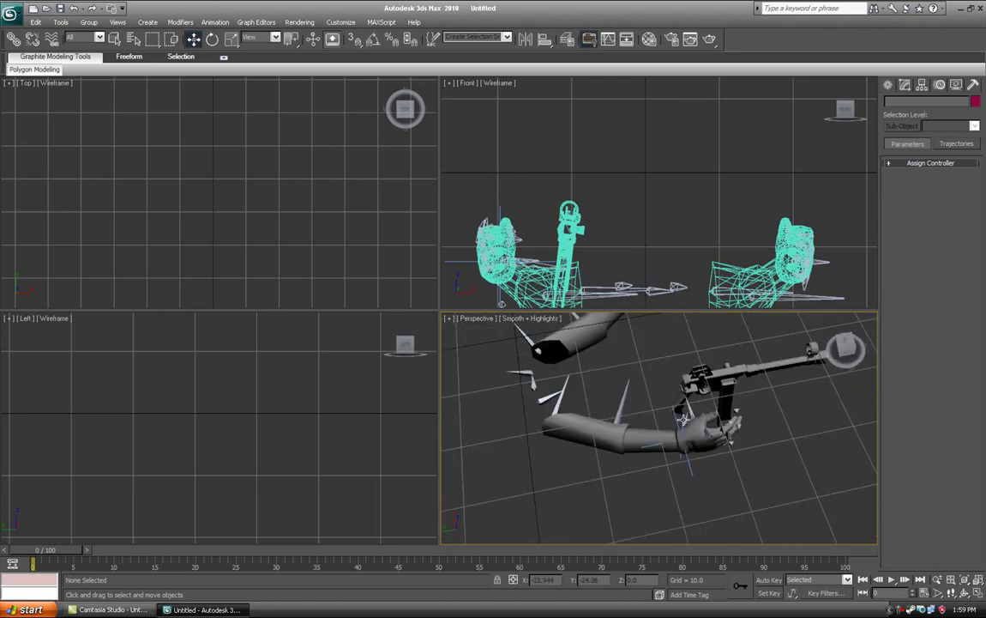
left_click(682, 416)
middle_click_drag(681, 416, 625, 418, "alt")
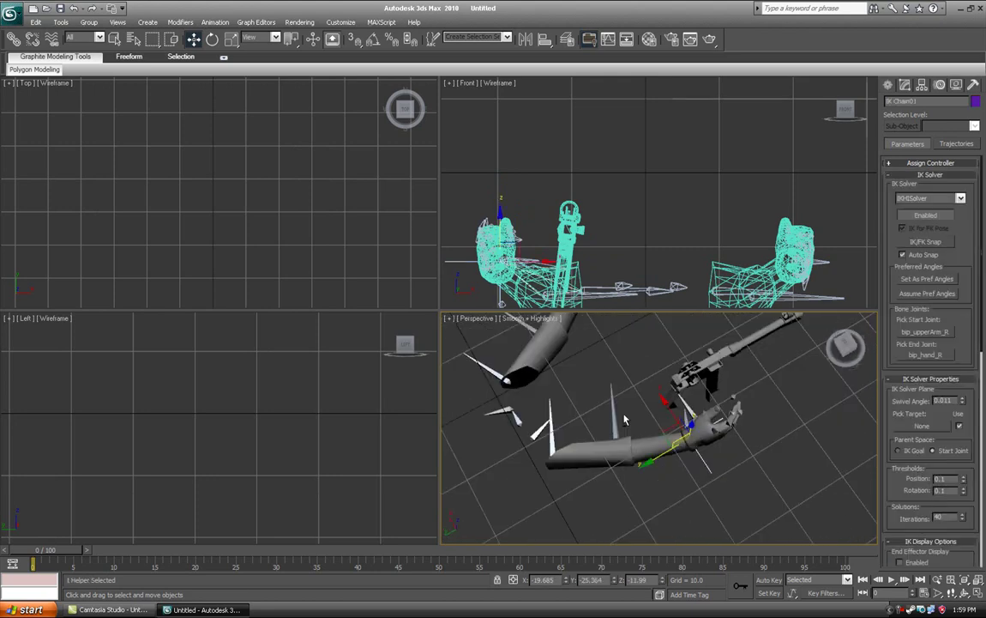
left_click(923, 85)
left_click(924, 161)
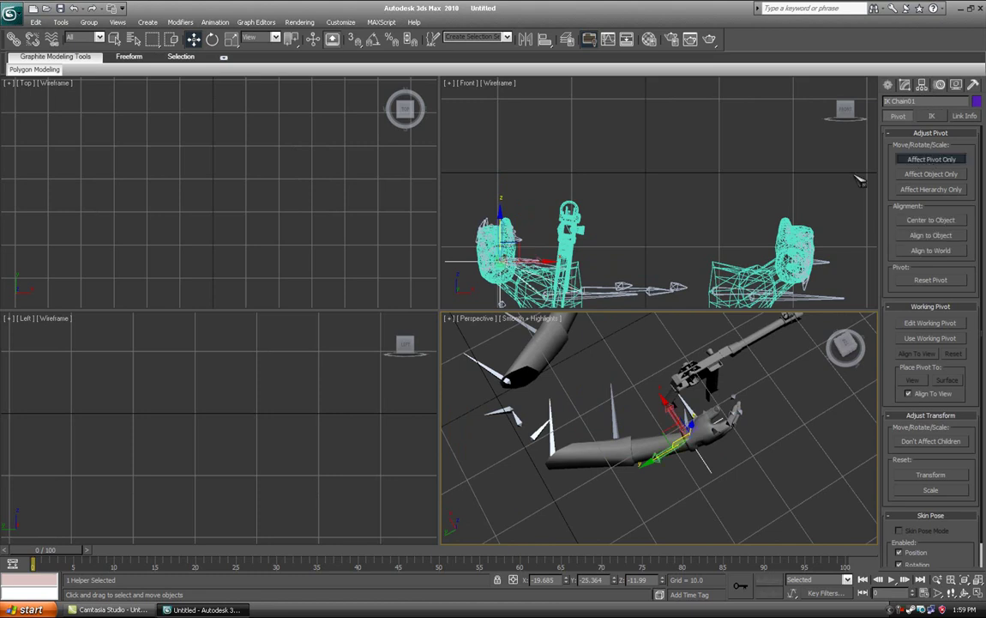
scroll(275, 174, "down", 8)
middle_click_drag(271, 207, 293, 154)
scroll(257, 180, "up", 6)
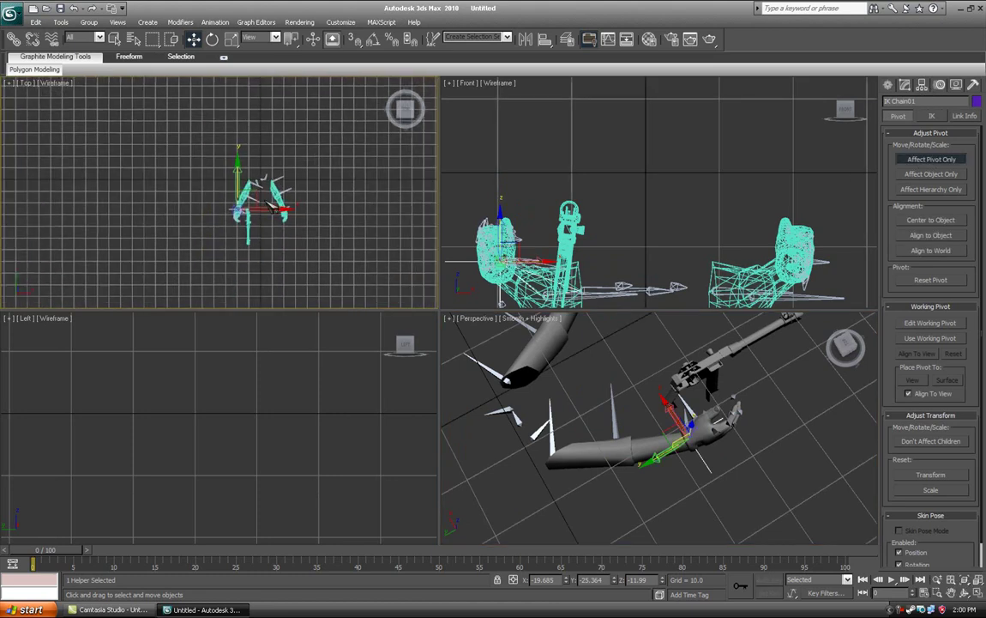
middle_click_drag(223, 238, 137, 199)
scroll(128, 193, "up", 6)
middle_click_drag(112, 163, 257, 182)
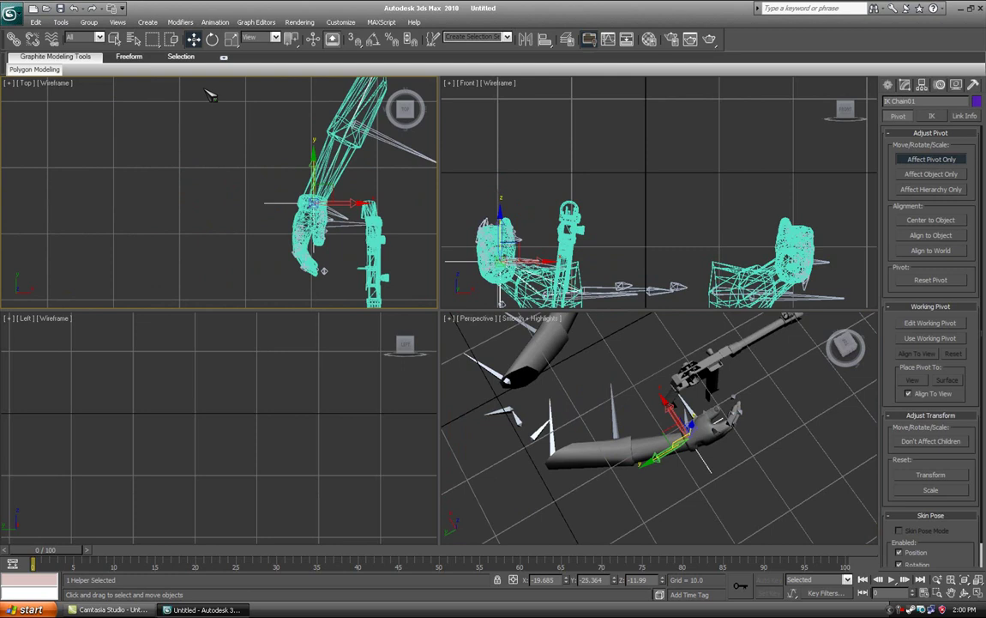
left_click(212, 39)
left_click_drag(351, 186, 352, 218)
left_click(947, 164)
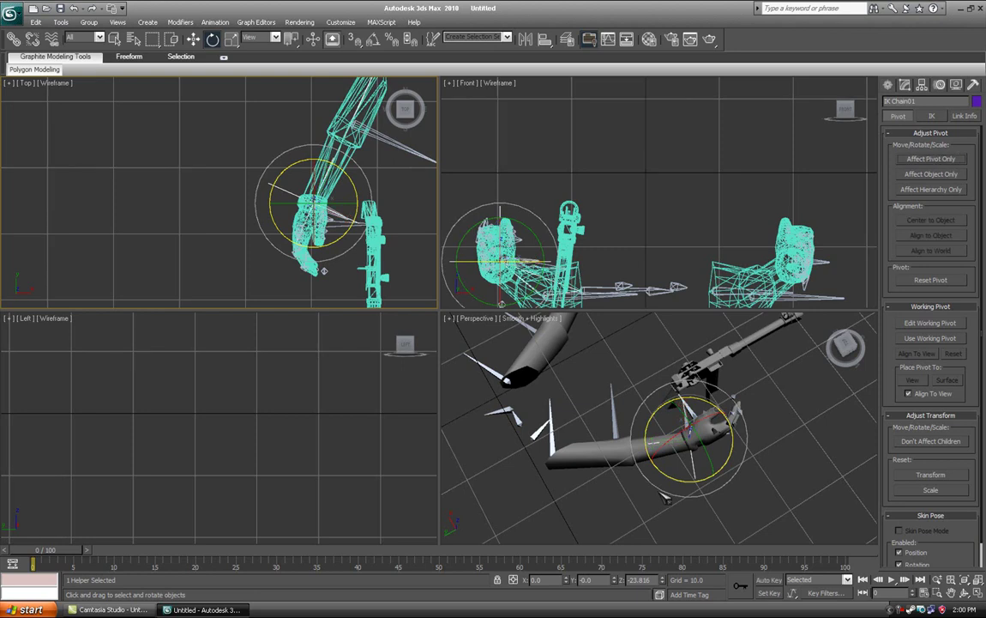
Try moving the right arm's IK chain freehand in the Local reference coordinate system and undo the move
middle_click_drag(659, 493, 803, 450, "alt")
middle_click_drag(705, 414, 755, 410, "alt")
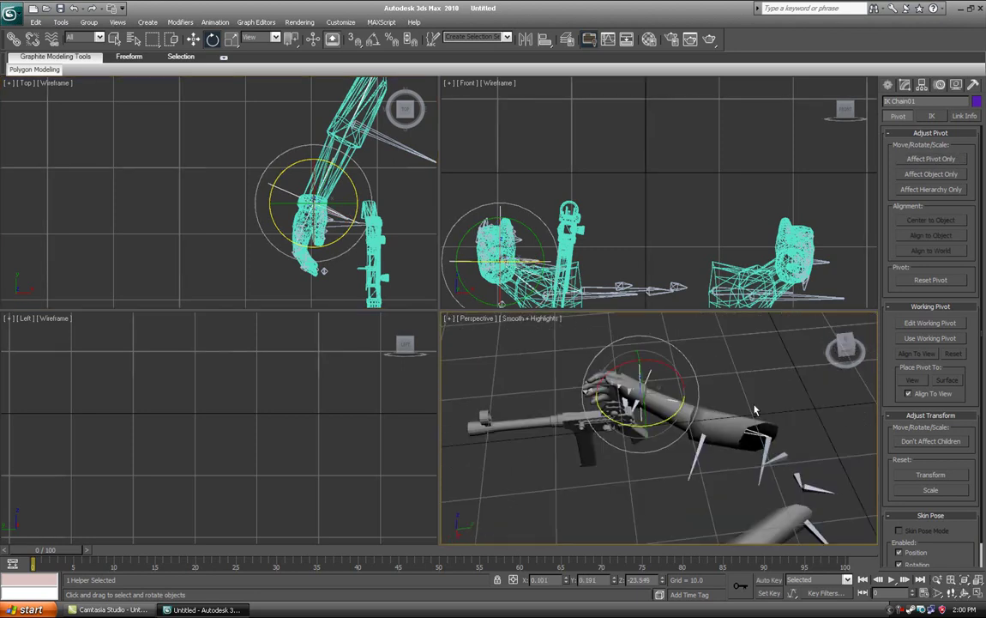
key("w")
left_click(272, 38)
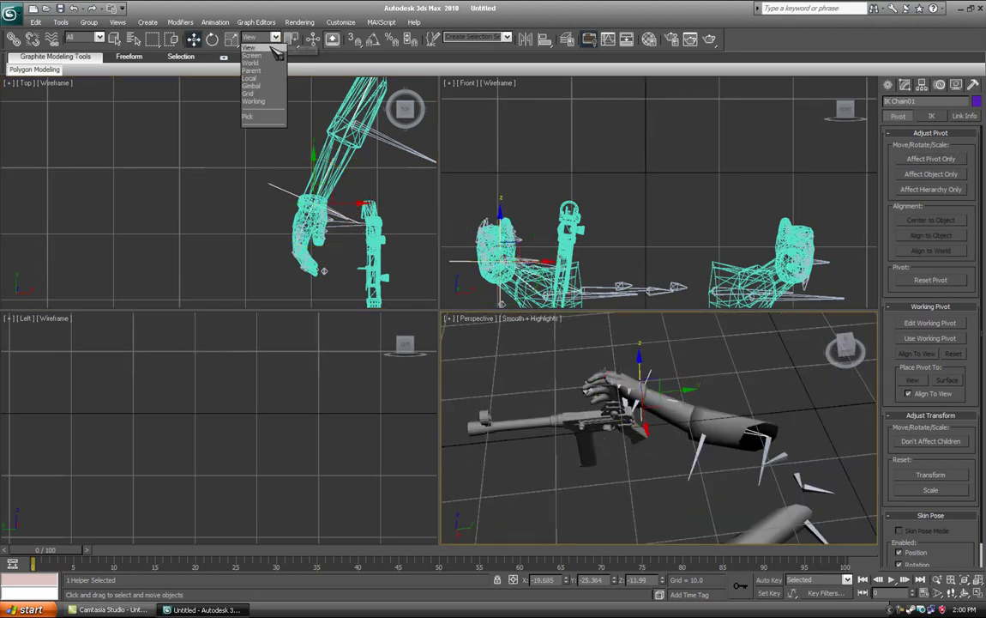
left_click(256, 78)
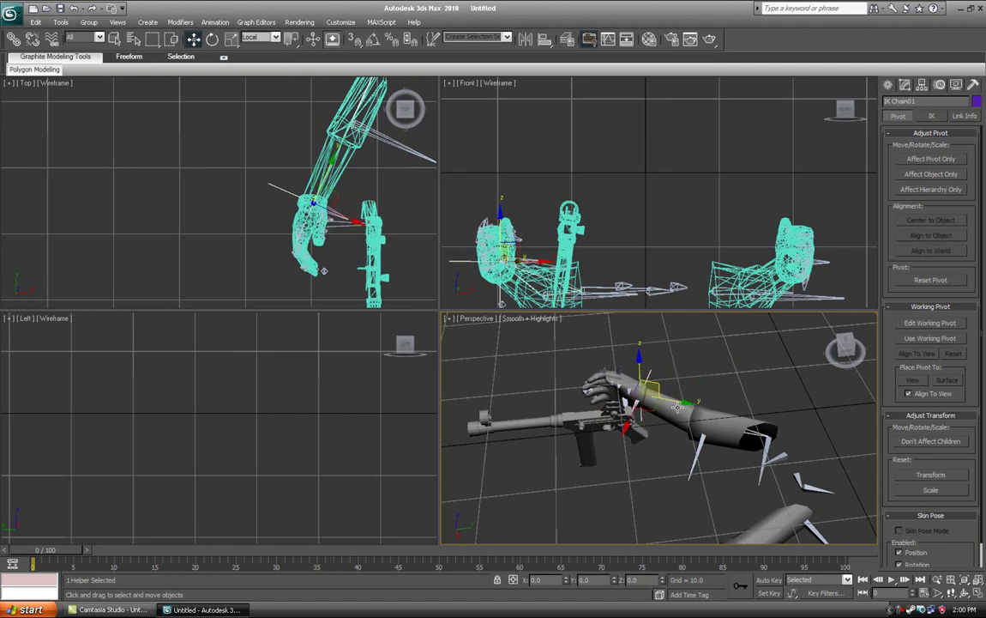
left_click_drag(659, 380, 686, 393)
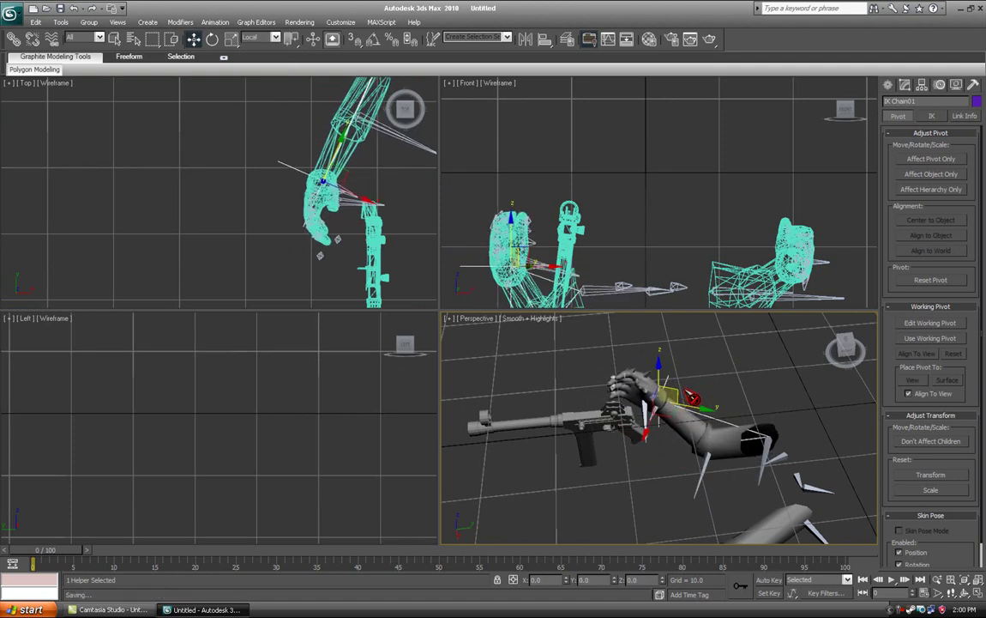
key("ctrl+z")
Deselect the right arm's IK chain and set the reference coordinate system to World
left_click(724, 399)
middle_click_drag(688, 371, 746, 465, "alt")
left_click(275, 38)
left_click(264, 63)
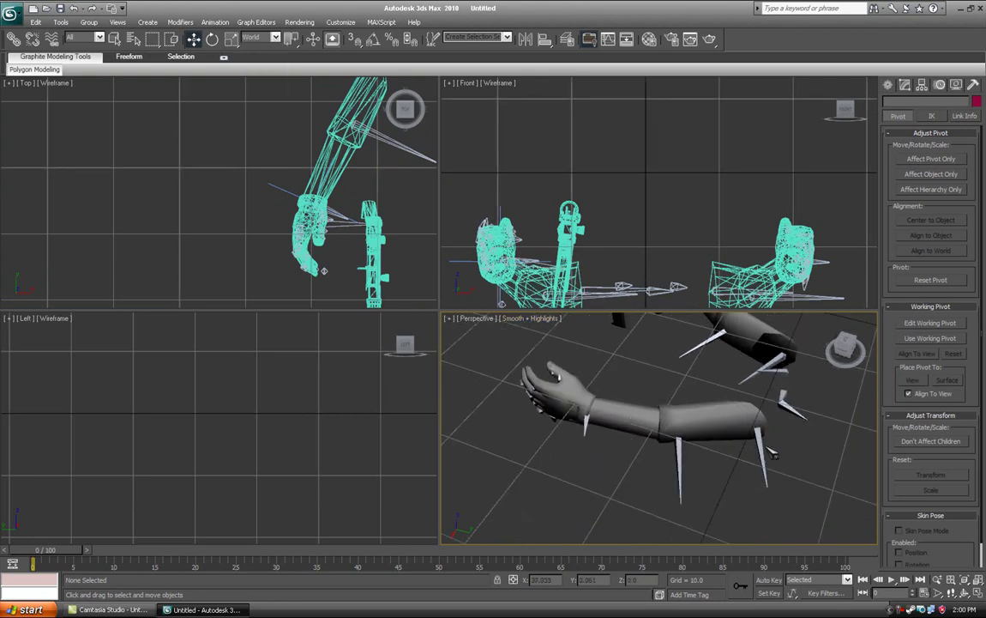
Add an HI Solver IK chain from the upper arm bone bip_upperArm_L to the hand bone bip_hand_L and try moving its handle
left_click(758, 442)
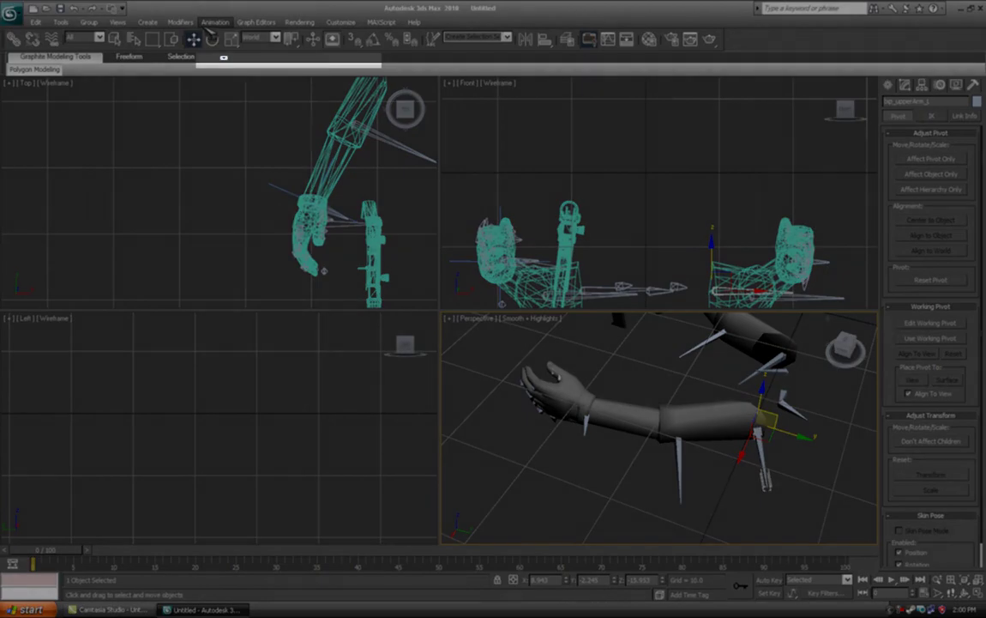
left_click(214, 22)
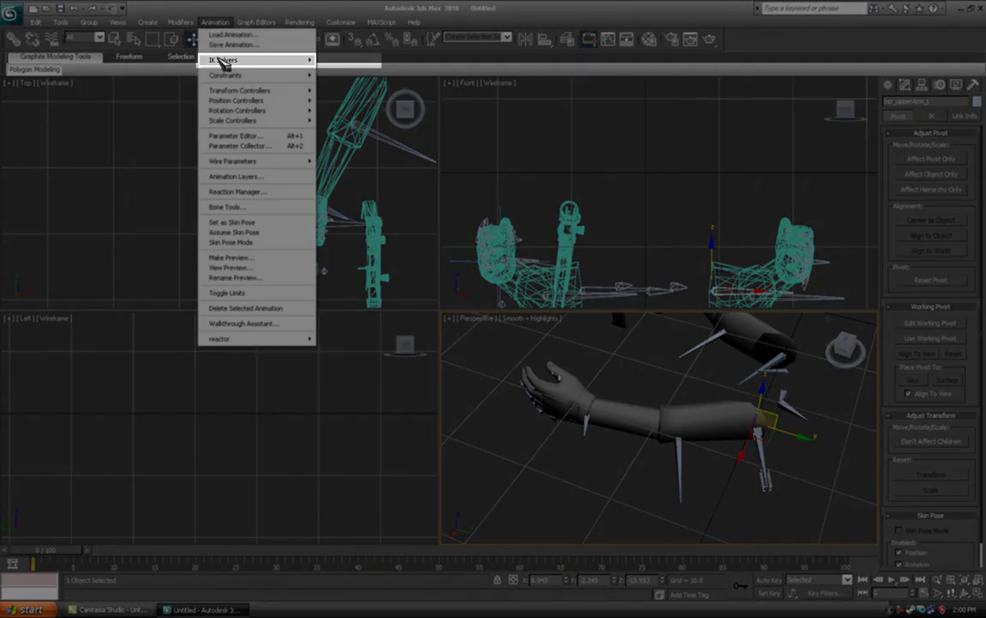
mouse_move(223, 61)
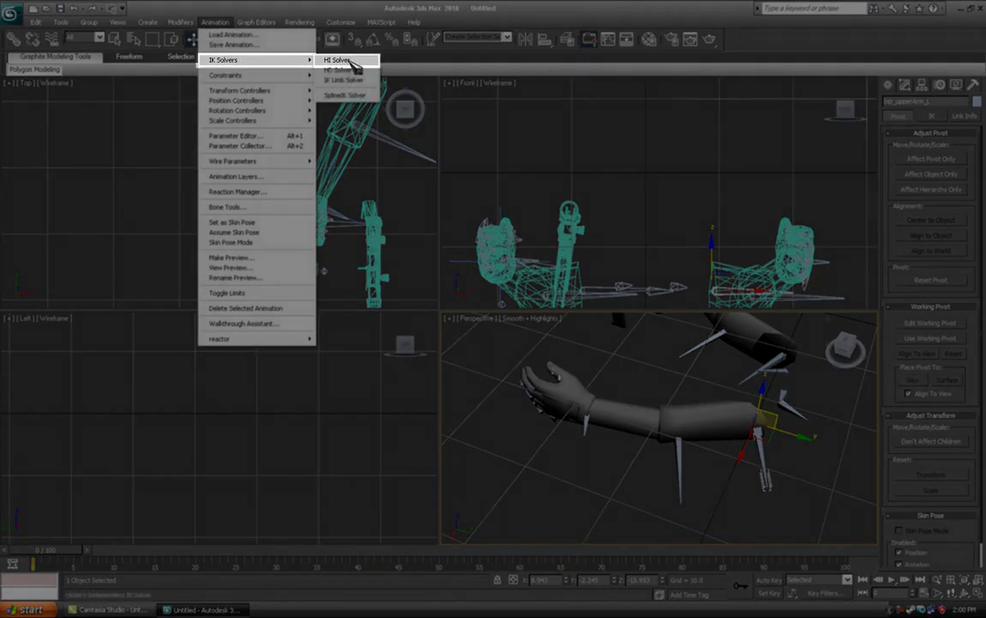
left_click(343, 60)
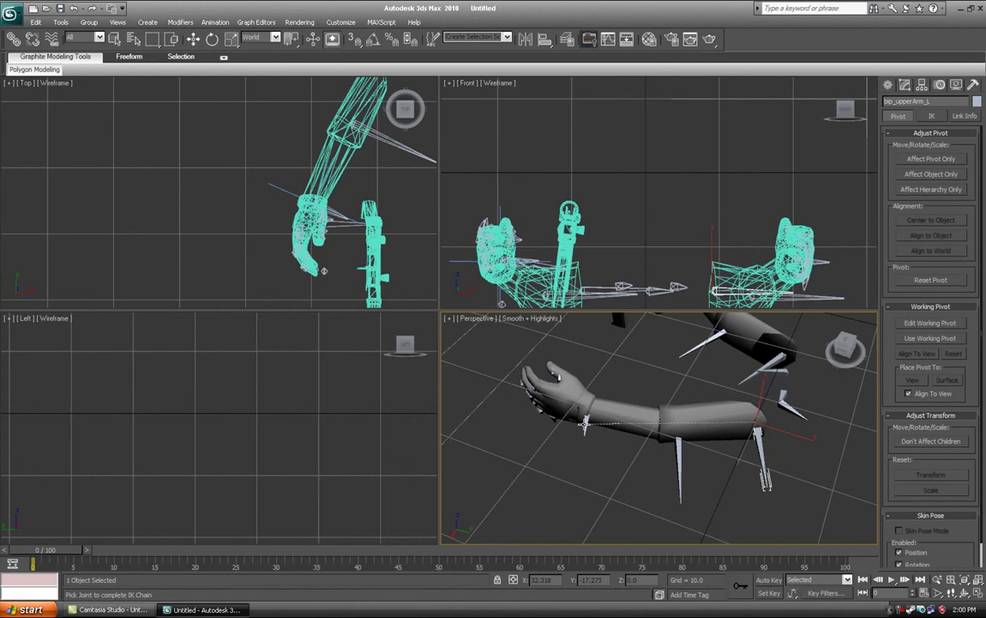
left_click(584, 422)
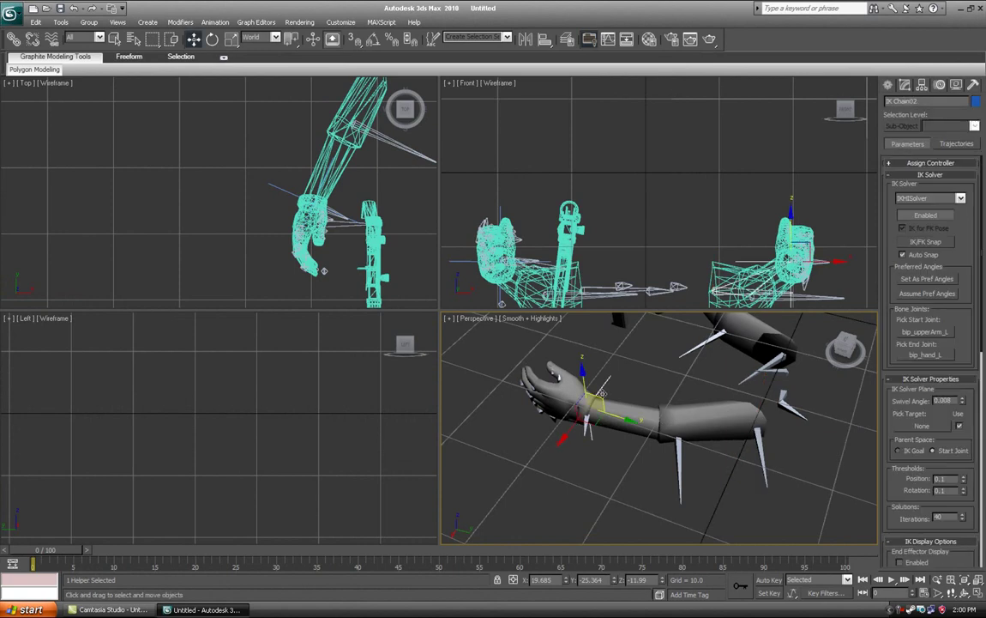
left_click_drag(603, 393, 682, 392)
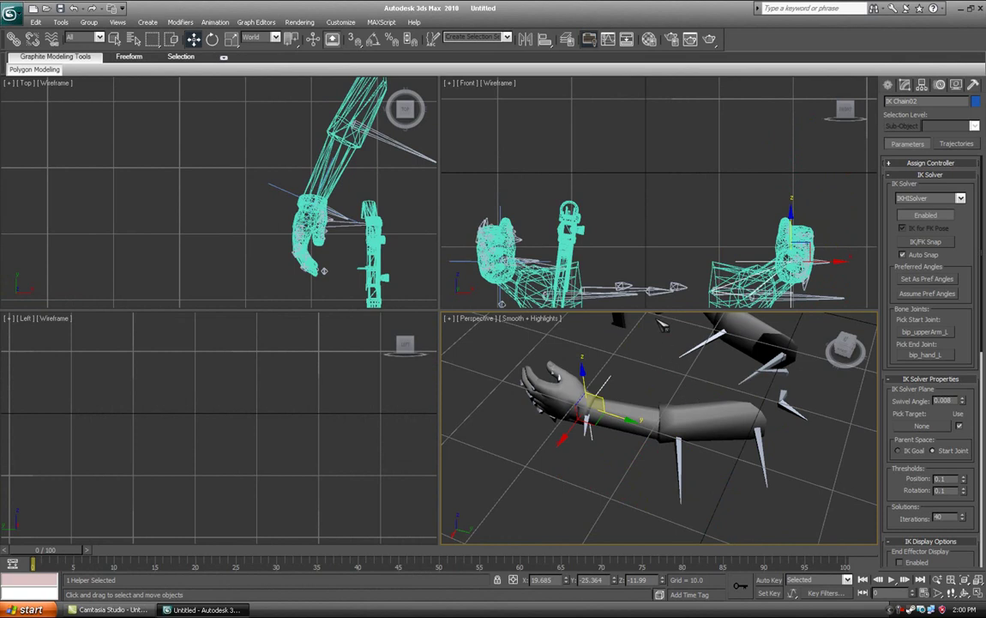
Rotate only the pivot of the left wrist's IK chain about 26° around Z so it lines up with the forearm
left_click(923, 85)
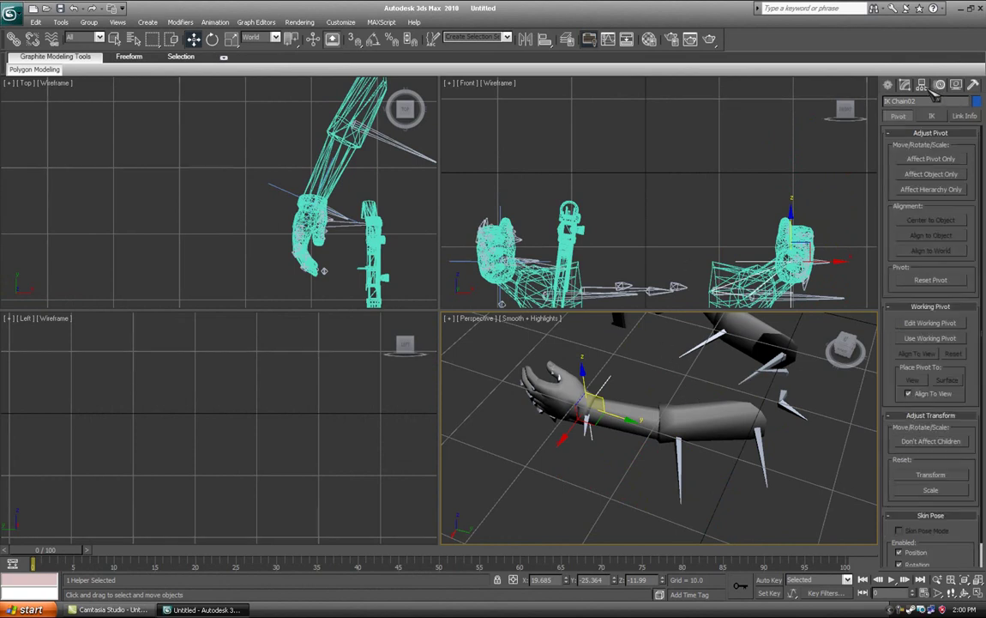
left_click(932, 162)
scroll(249, 220, "down", 2)
middle_click_drag(397, 220, 185, 221)
scroll(186, 220, "down", 2)
scroll(197, 214, "up", 4)
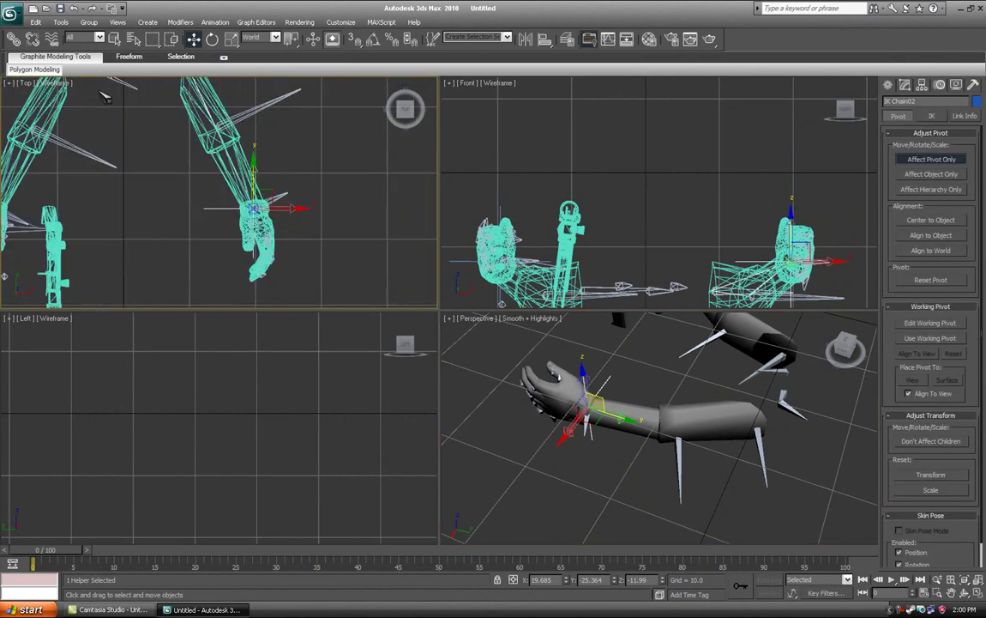
left_click(212, 39)
left_click_drag(268, 180, 291, 184)
left_click(929, 165)
middle_click_drag(526, 415, 574, 400)
left_click(574, 400)
middle_click_drag(663, 385, 613, 435)
scroll(685, 405, "up", 7)
scroll(684, 420, "down", 6)
left_click(524, 387)
middle_click_drag(590, 390, 604, 463)
Draw a circle spline with a radius of about 5.6 beside the left hand in the Top view
left_click(891, 85)
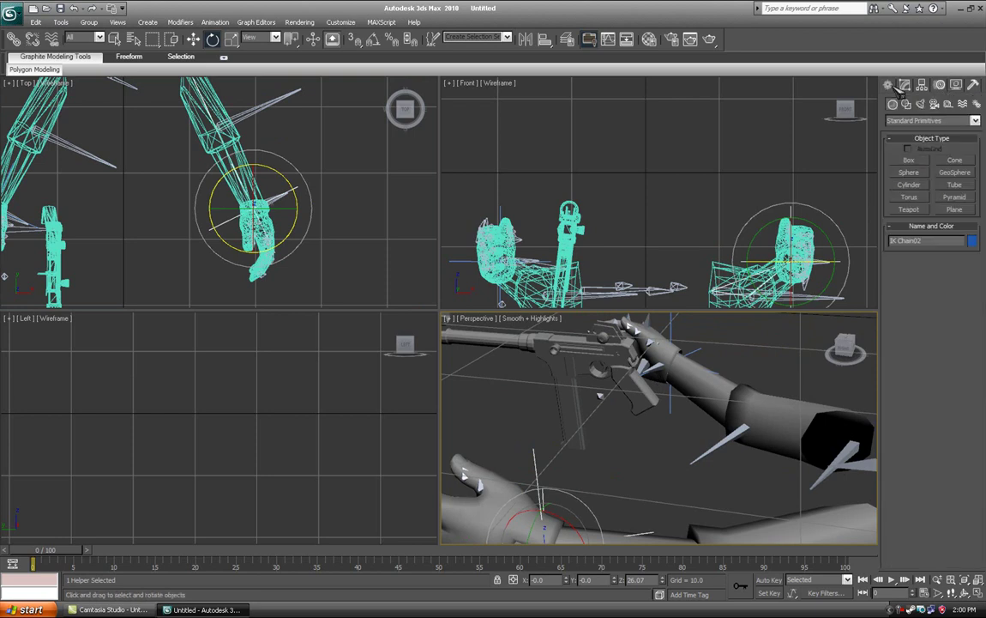
left_click(919, 102)
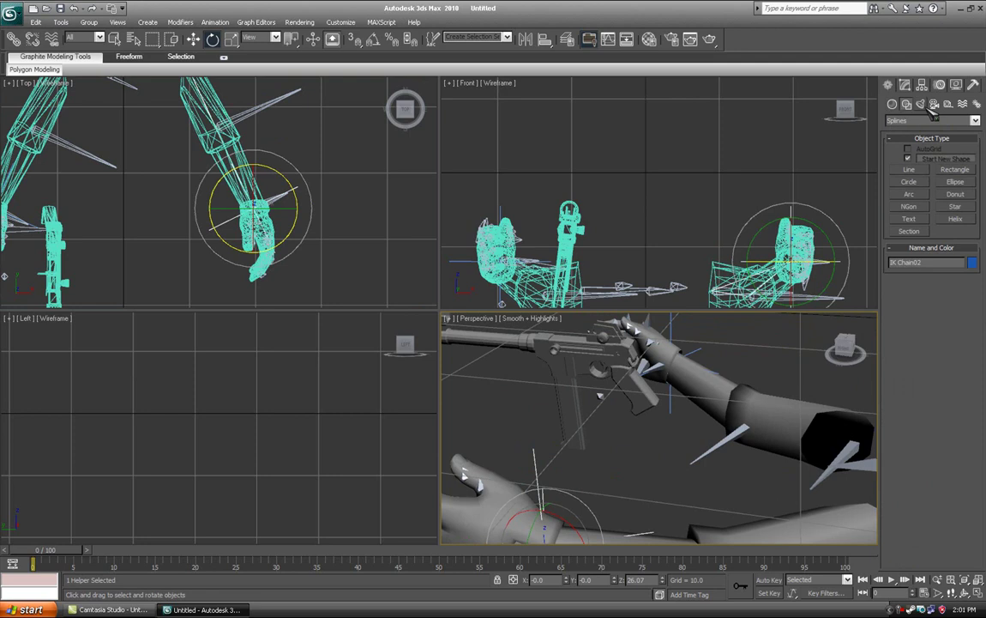
left_click(893, 104)
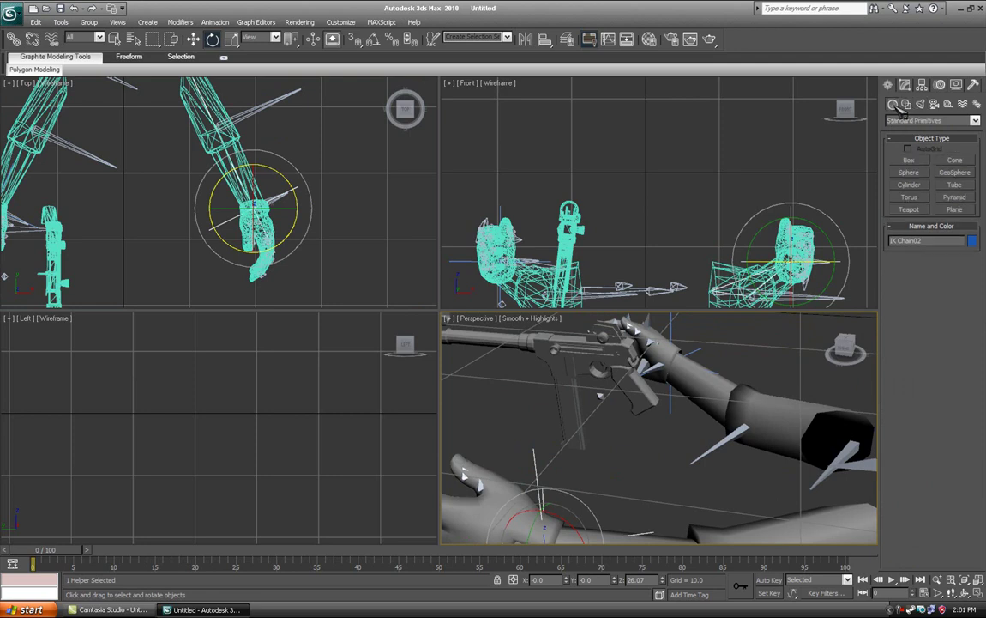
left_click(907, 103)
left_click(909, 182)
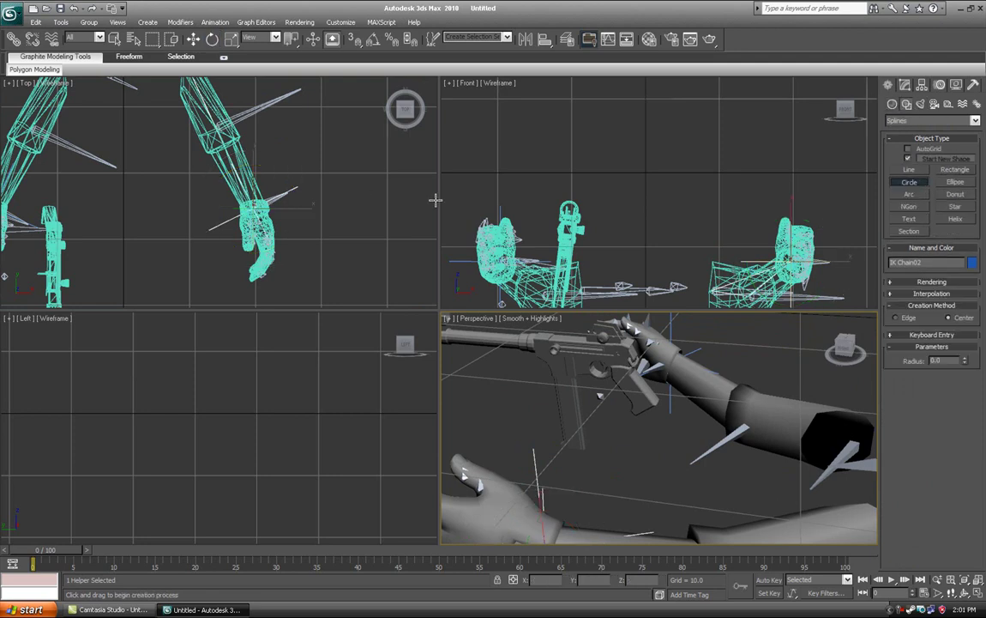
scroll(187, 181, "down", 3)
left_click_drag(244, 168, 265, 186)
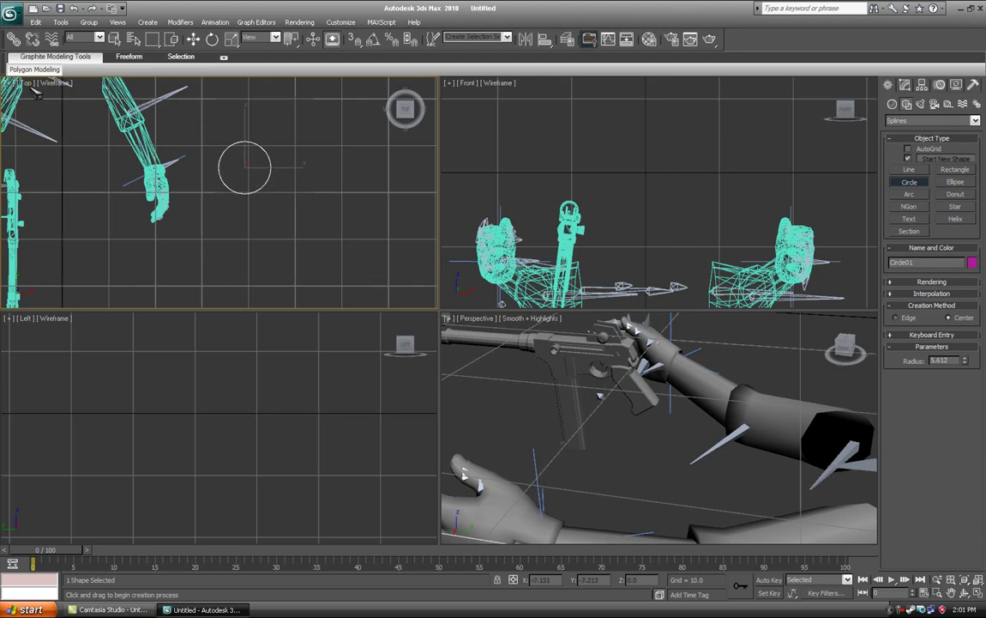
Clone the circle as a single copy rotated -90° around Y
left_click(213, 39)
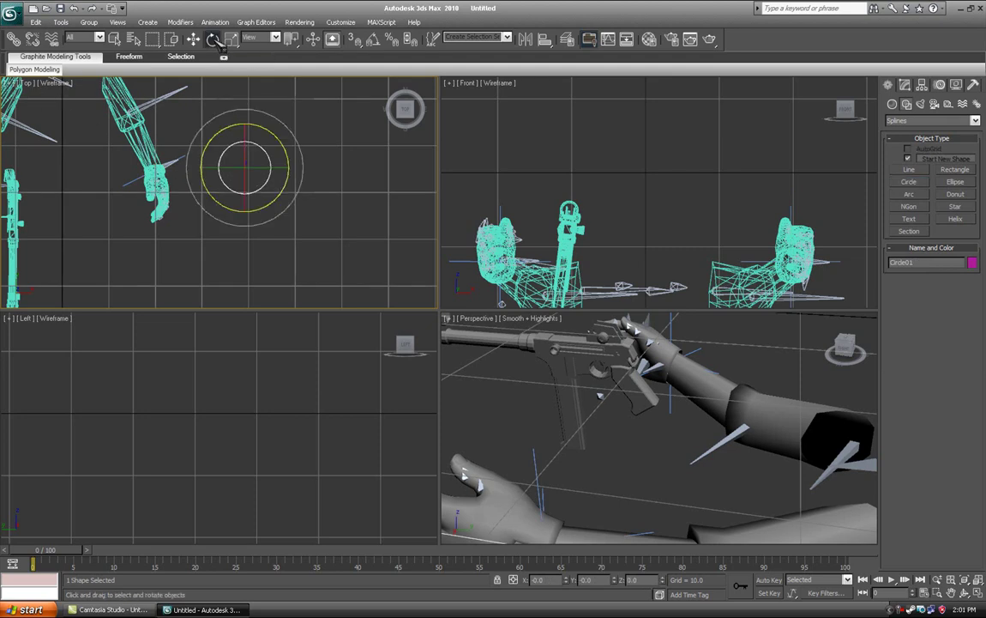
middle_click_drag(312, 134, 312, 145)
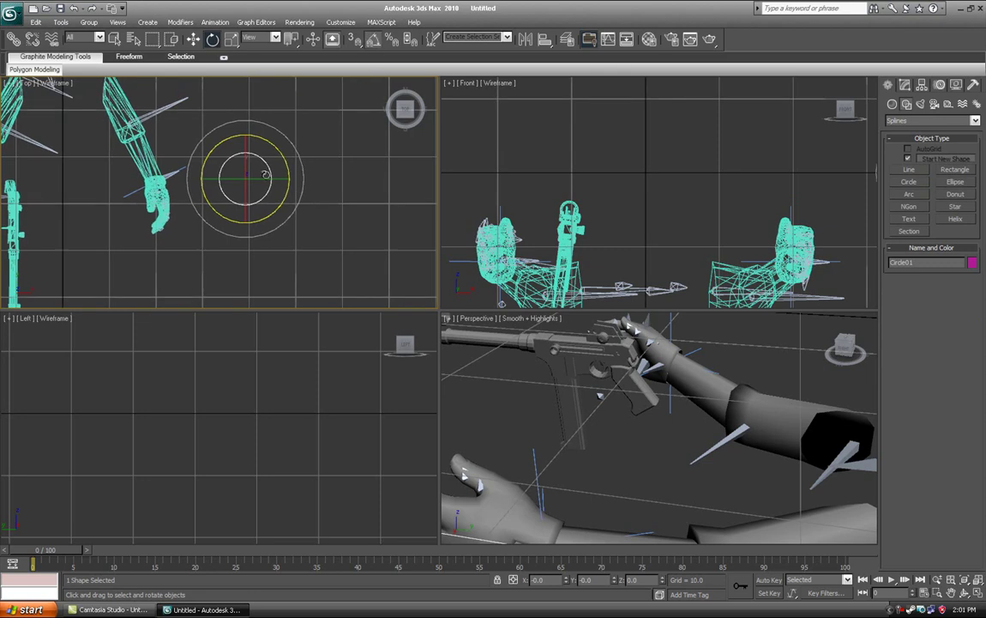
left_click_drag(236, 162, 219, 191, "shift")
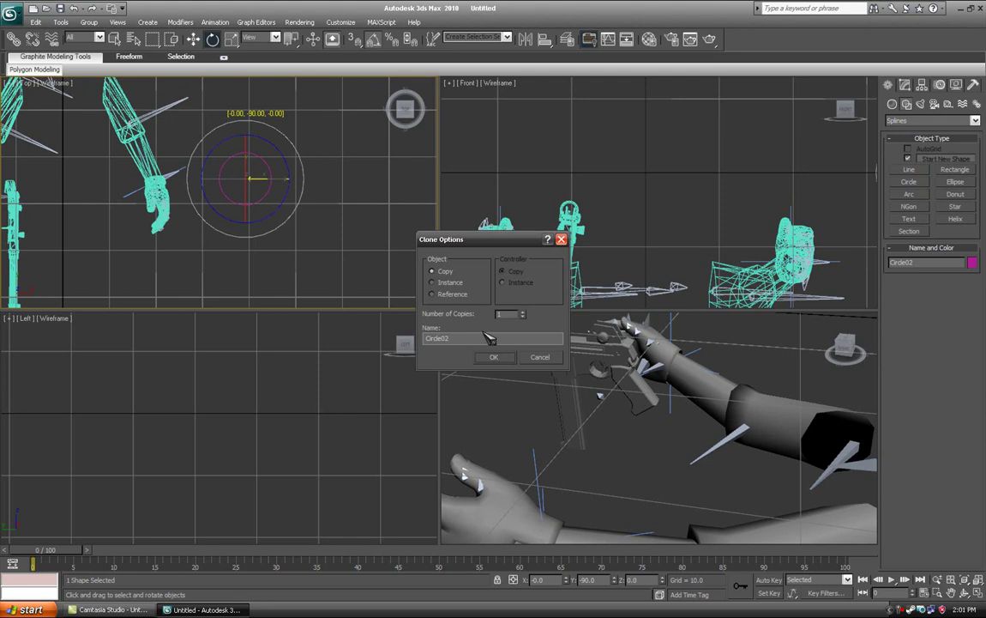
left_click(494, 357)
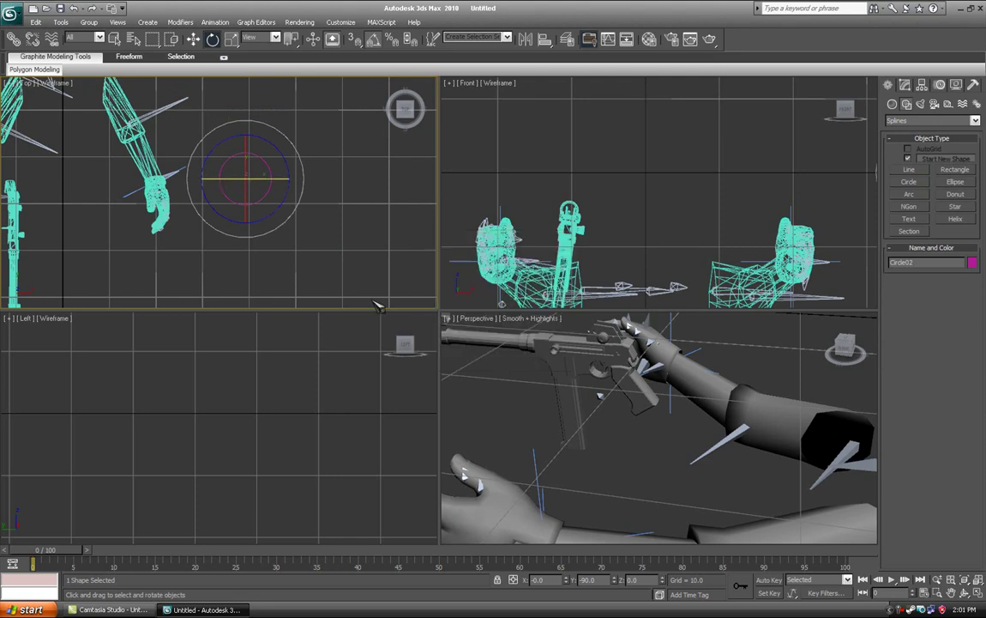
Clone the upright circle as a single copy rotated 90° around Z to complete a wireframe sphere
mouse_move(266, 227)
middle_mouse_down("alt")
mouse_move(262, 197)
mouse_move(310, 215)
mouse_move(285, 207)
middle_mouse_up("alt")
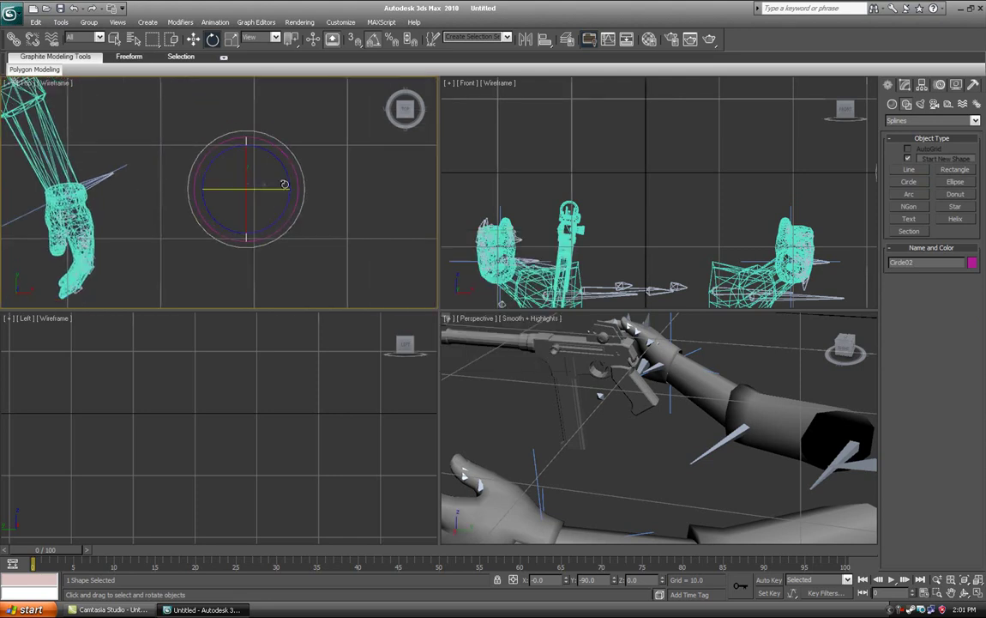
scroll(284, 185, "up", 2)
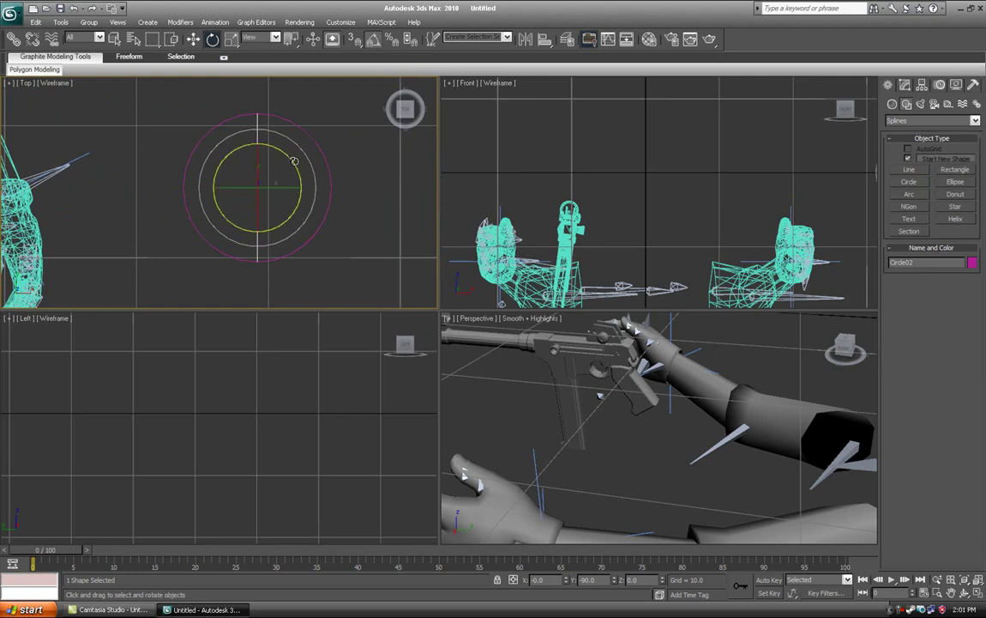
mouse_move(292, 161)
left_mouse_down()
mouse_move(240, 129)
mouse_move(248, 127)
left_mouse_up()
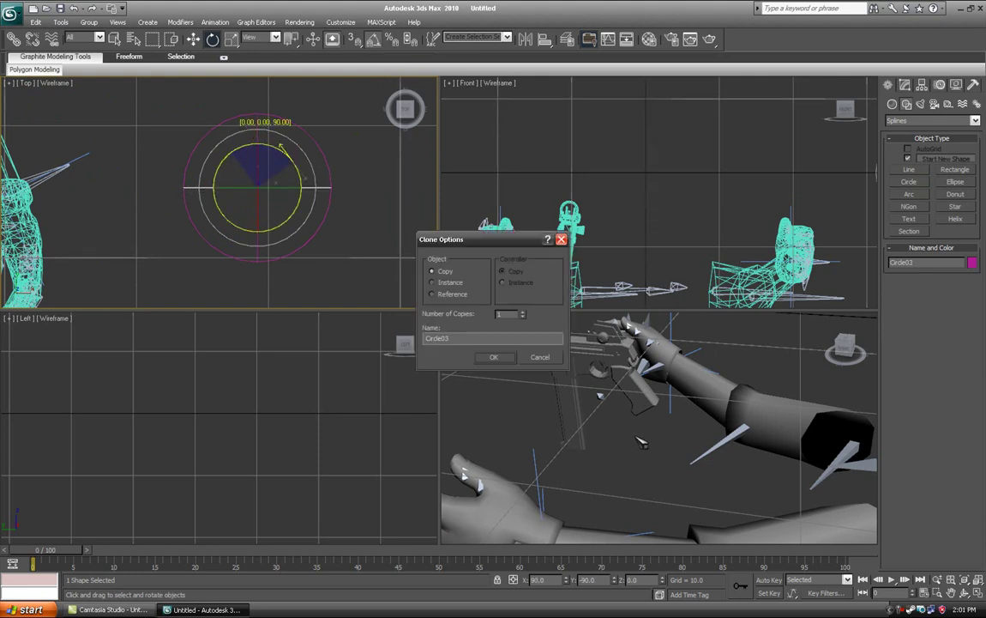
left_click(491, 357)
Convert the upright circle Circle02 to an editable spline
mouse_move(530, 447)
middle_mouse_down()
mouse_move(618, 399)
mouse_move(568, 425)
mouse_move(600, 420)
mouse_move(585, 431)
mouse_move(661, 408)
middle_mouse_up()
scroll(600, 404, "down", 4)
scroll(508, 403, "up", 3)
scroll(580, 415, "down", 4)
left_click(584, 459)
scroll(586, 431, "up", 2)
scroll(661, 409, "down", 2)
left_click(672, 411)
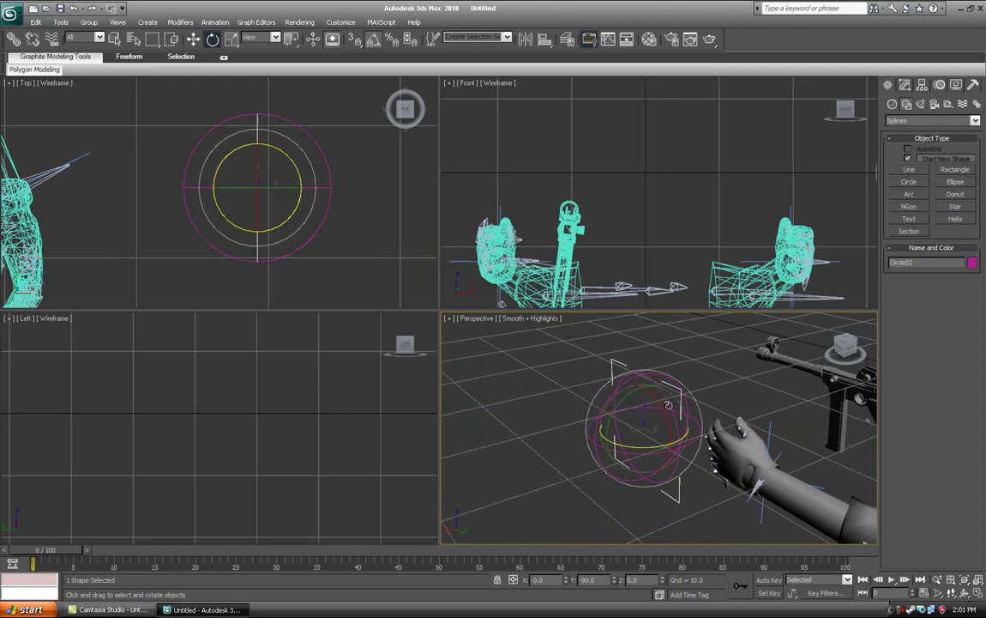
right_click(674, 410)
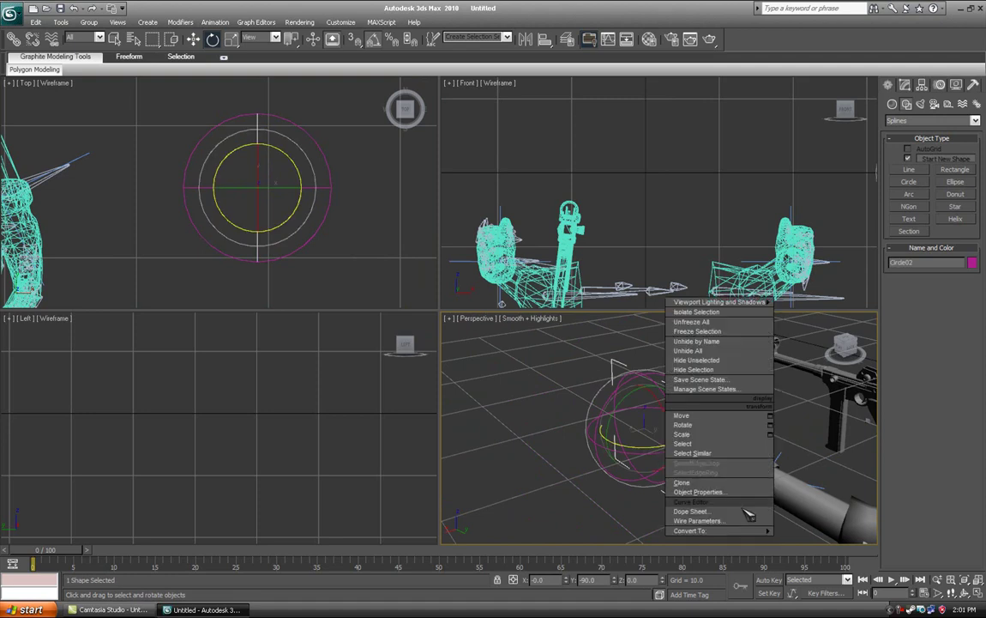
mouse_move(725, 530)
left_click(806, 536)
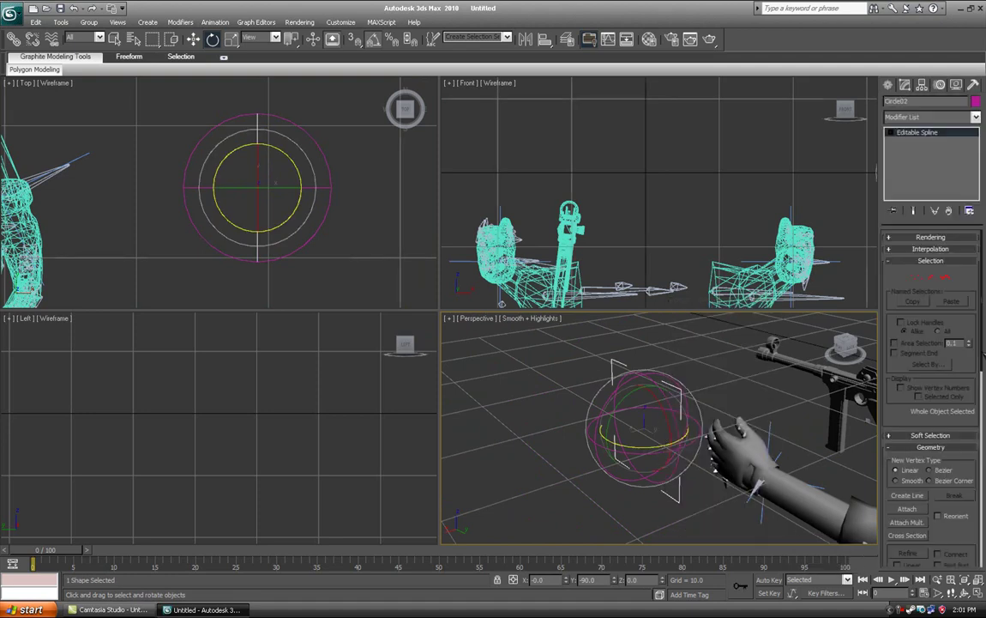
Attach the other two circles to Circle02 to make the wireframe sphere a single shape
left_click(924, 510)
left_click(598, 418)
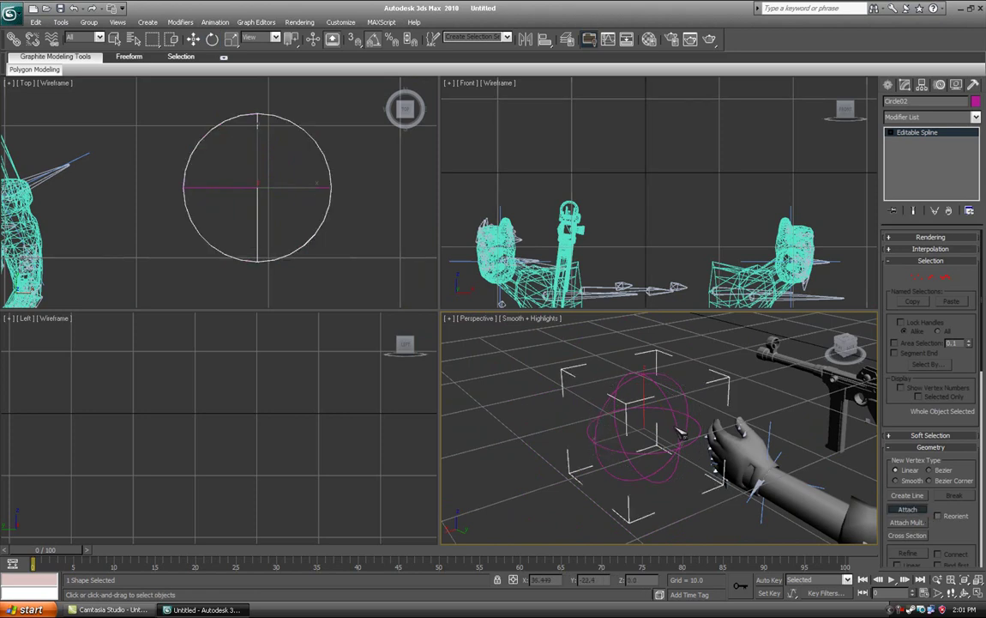
middle_click_drag(701, 451, 615, 471, "alt")
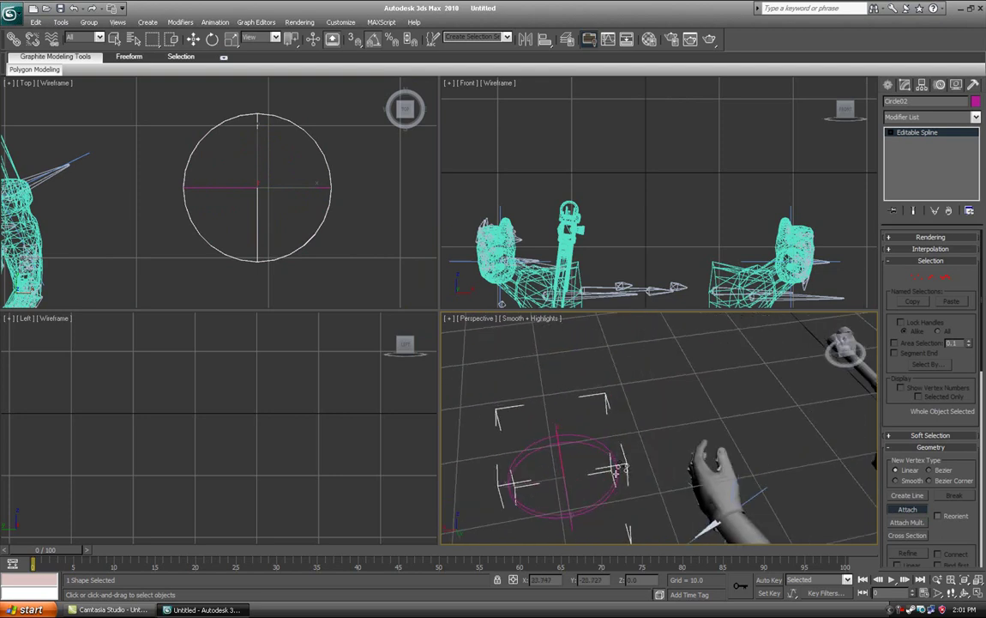
left_click(923, 509)
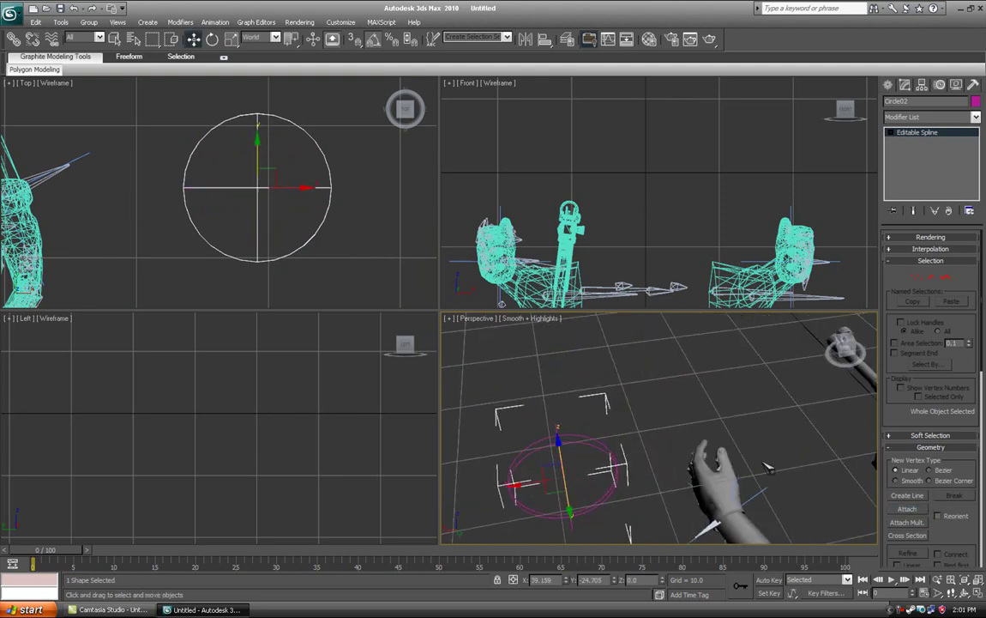
Try moving the wireframe sphere directly onto the left wrist in the Perspective view
left_click(647, 403)
mouse_move(648, 404)
middle_mouse_down("alt")
mouse_move(670, 401)
mouse_move(658, 418)
middle_mouse_up("alt")
left_click(681, 379)
left_click_drag(658, 418, 762, 471)
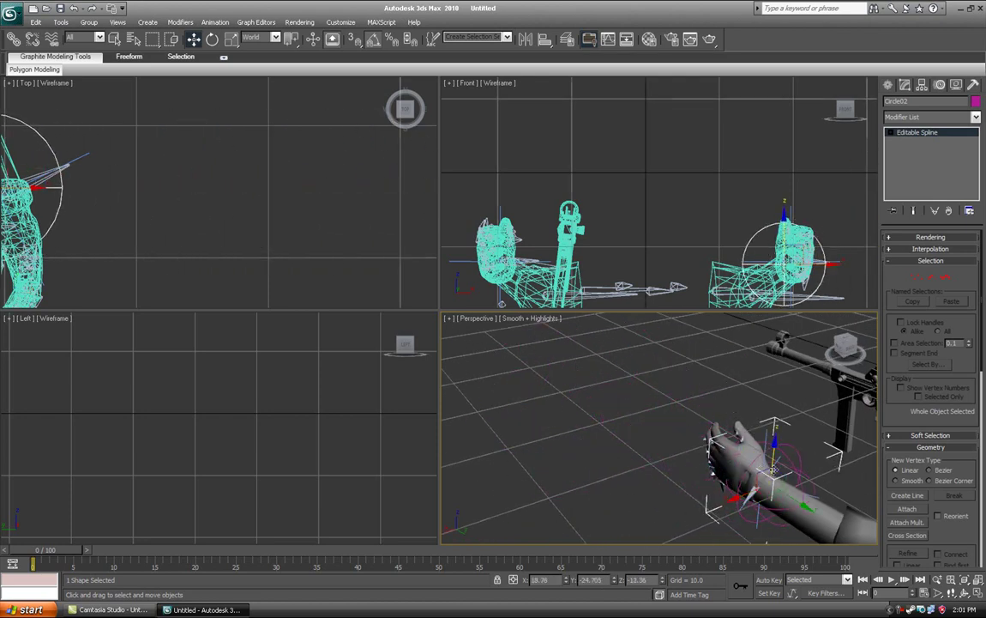
key("ctrl+z")
left_click(765, 440)
left_click(792, 464)
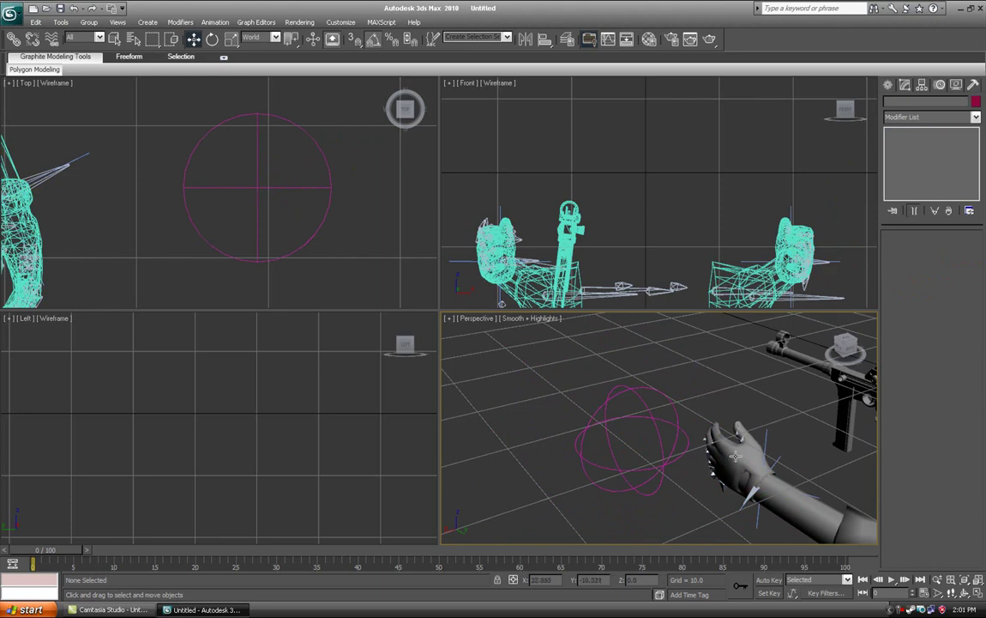
Clone the wireframe sphere as a single copy about 12 units along X beside the original
left_click(585, 441)
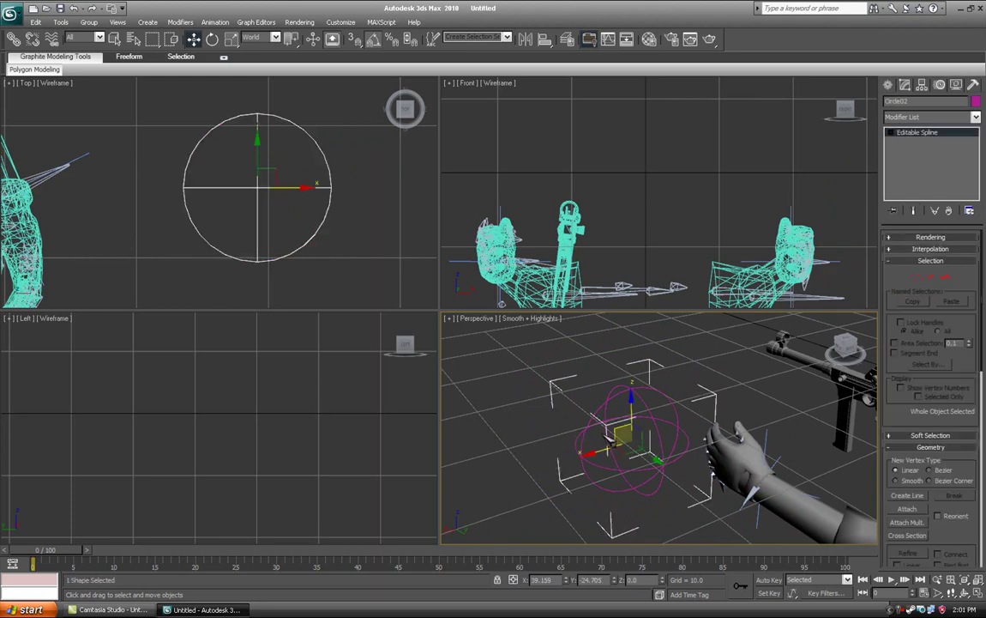
scroll(218, 205, "down", 4)
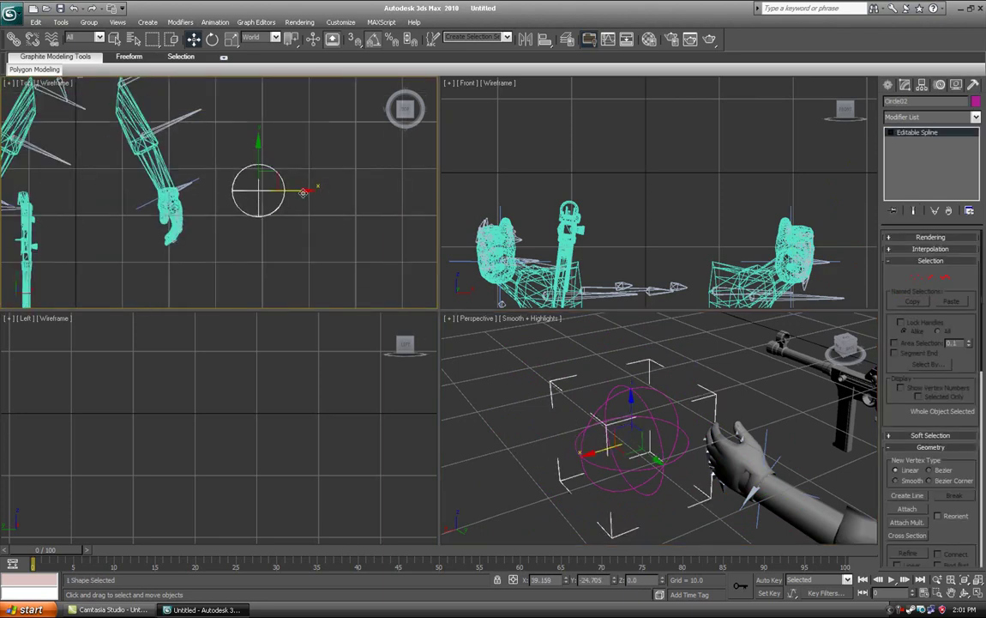
left_click_drag(306, 191, 361, 196, "shift")
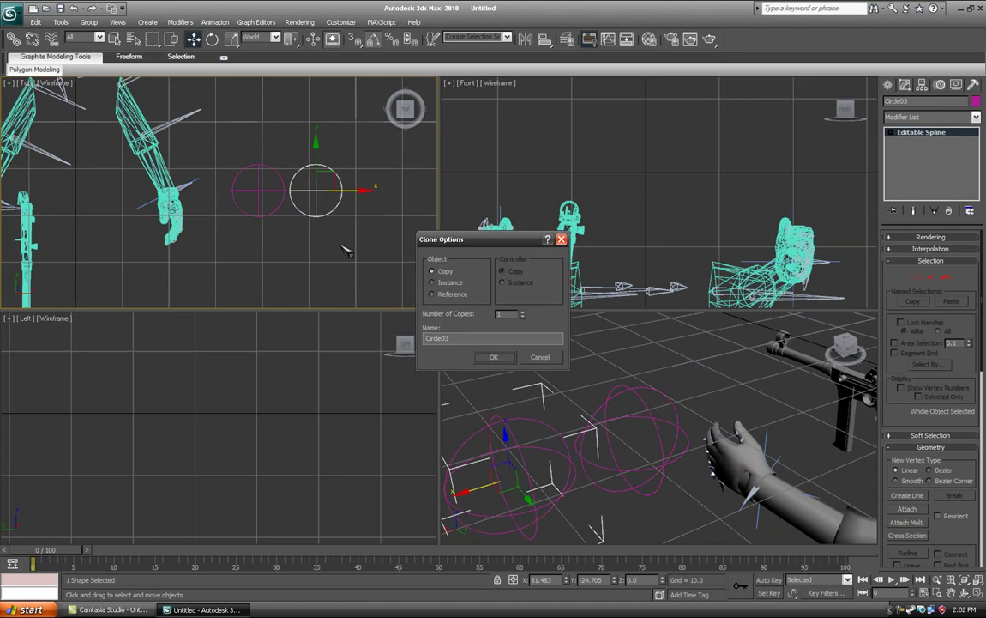
left_click(494, 357)
In the Top view, move the original sphere Circle02 over the right wrist and rotate it 25° to follow the forearm
scroll(240, 215, "down", 2)
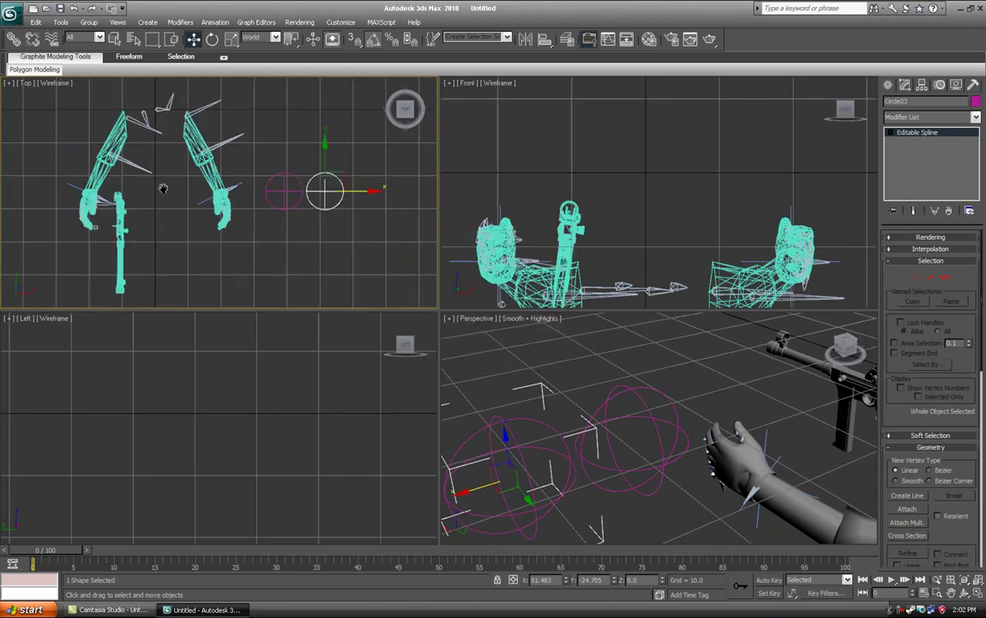
middle_click_drag(163, 188, 266, 207)
scroll(350, 217, "up", 2)
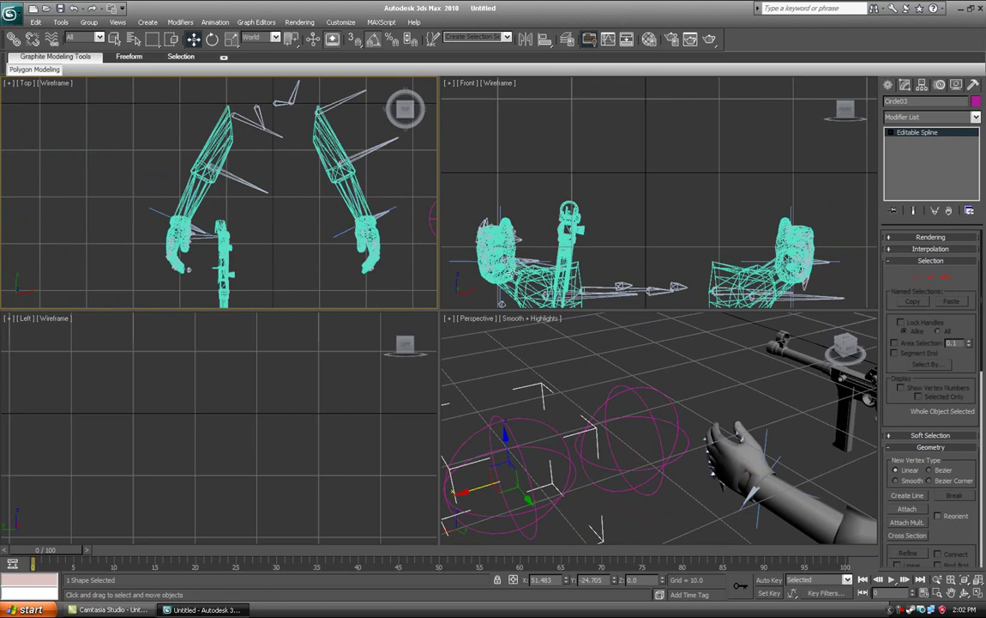
left_click(654, 427)
middle_click_drag(406, 230, 352, 220)
left_click_drag(421, 188, 172, 194)
key("e")
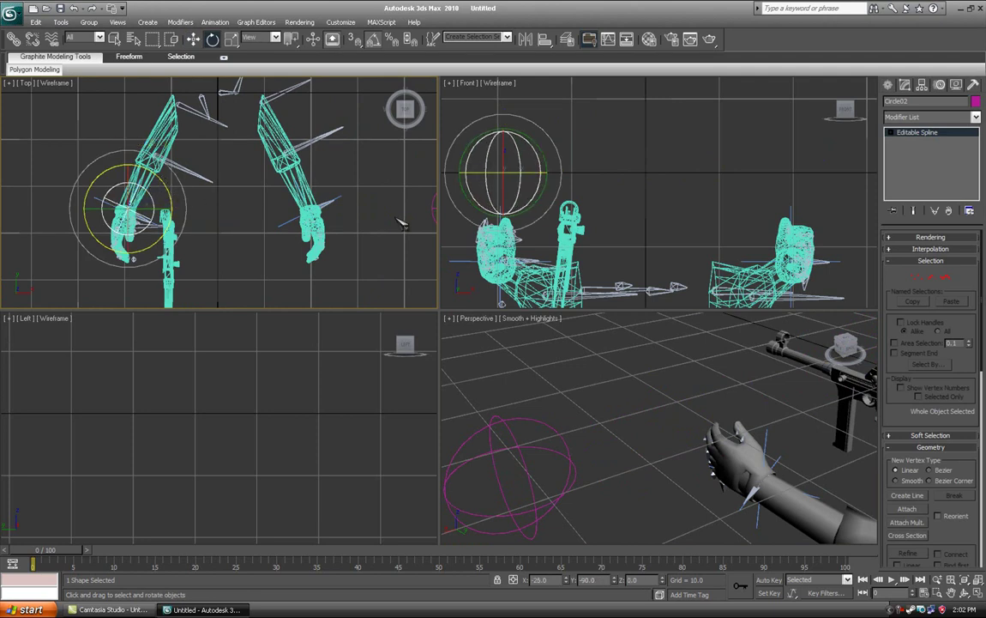
Lower the Circle02 sphere in the Front view to the height of the right wrist, at about Z -12
key("w")
middle_click_drag(517, 205, 629, 144)
middle_click_drag(587, 85, 587, 113)
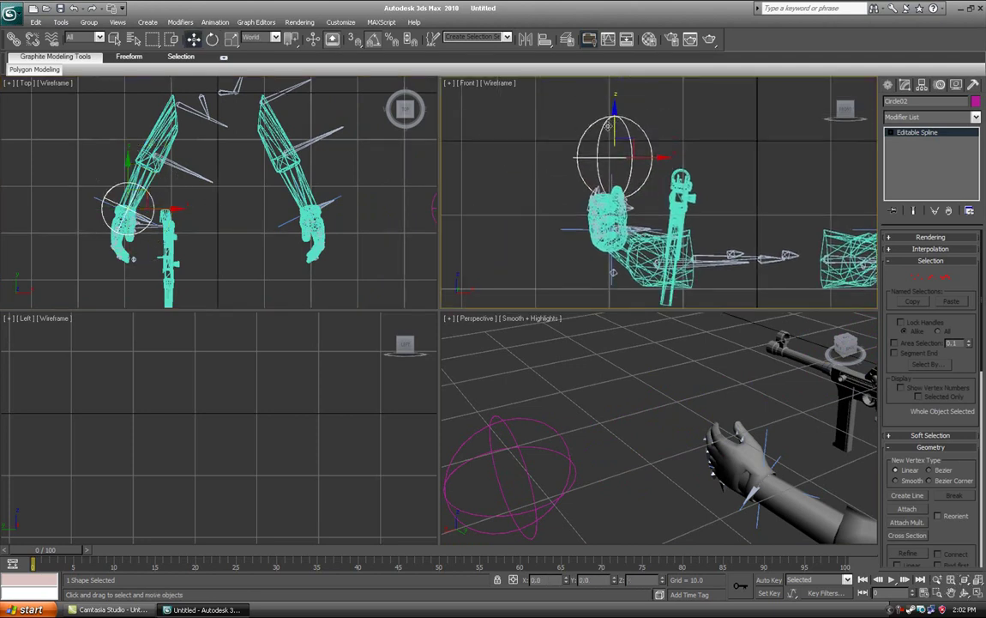
left_click_drag(605, 109, 605, 196)
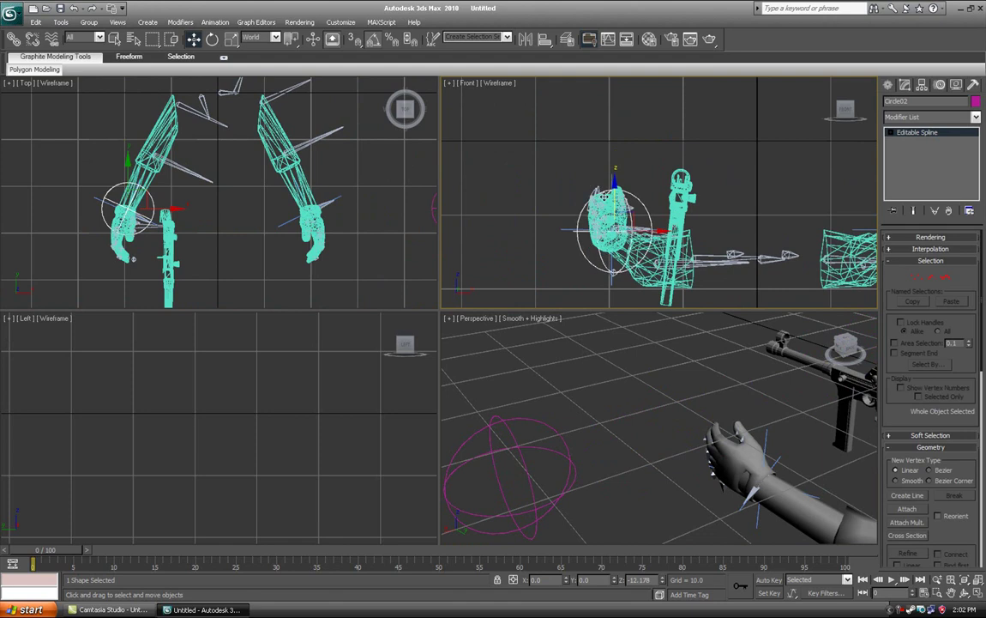
In the Top view, move the copied sphere Circle03 over the left wrist and rotate it to follow the forearm
left_click(544, 430)
middle_click_drag(307, 186, 202, 192)
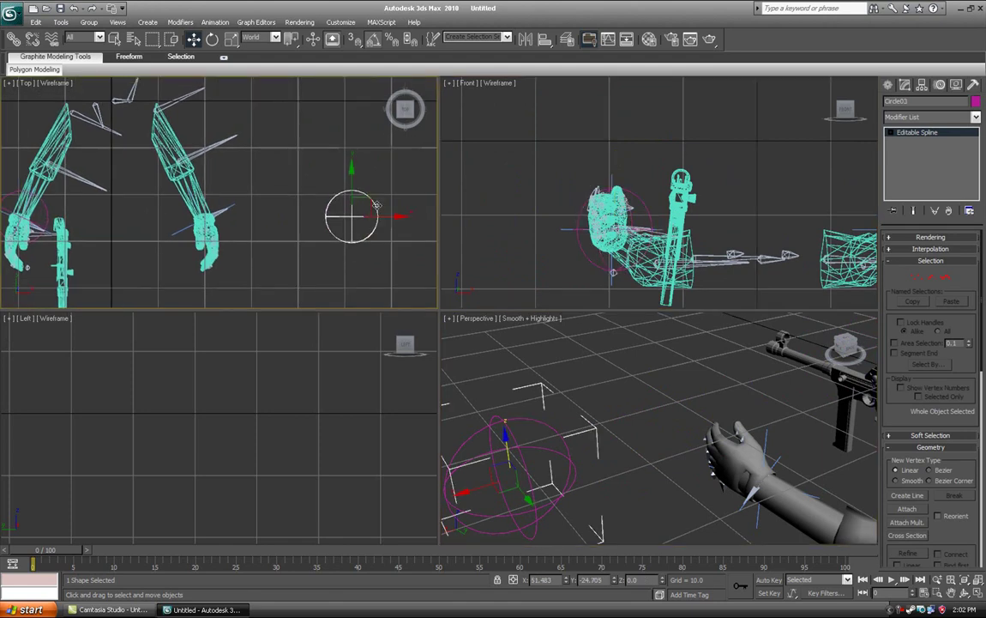
left_click_drag(360, 206, 214, 202)
key("e")
key("w")
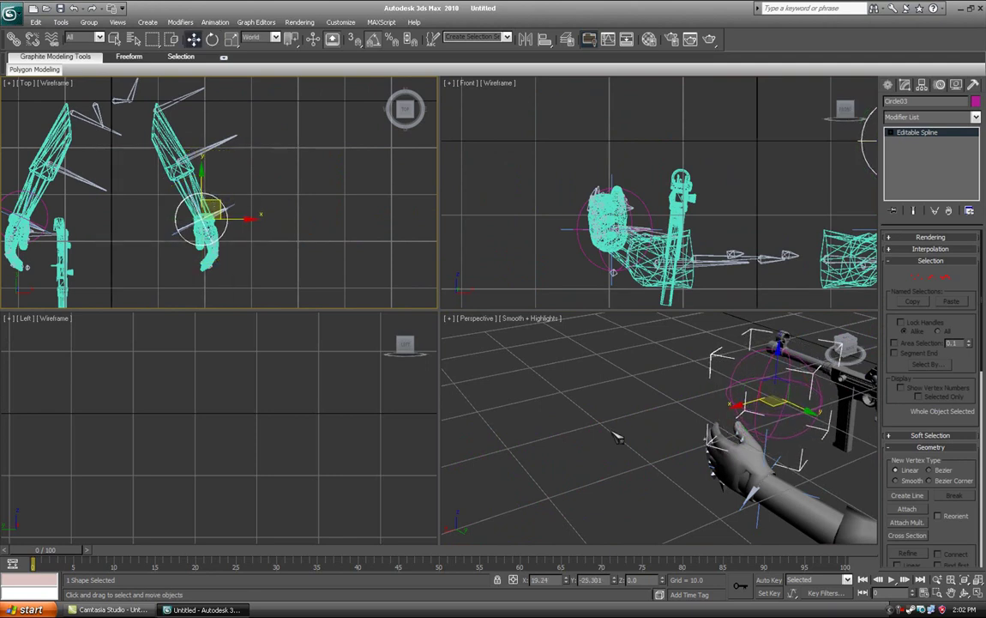
Lower the Circle03 sphere in the Front view to the left wrist's height, at about Z -10.8
middle_click_drag(619, 179, 589, 233)
middle_click_drag(674, 111, 670, 148)
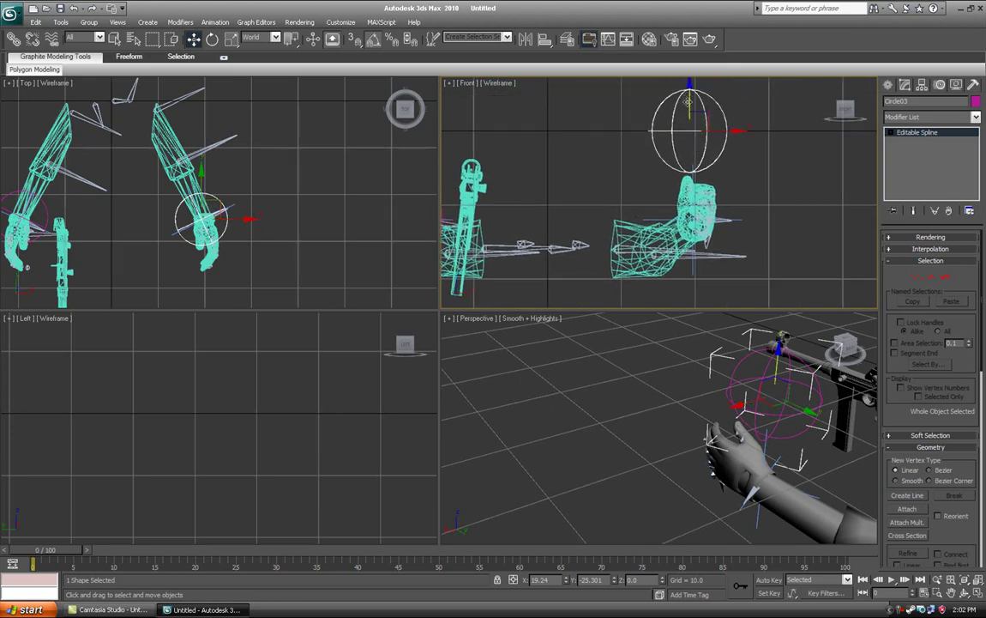
left_click_drag(687, 97, 686, 177)
left_click(715, 413)
middle_click_drag(715, 414, 604, 396)
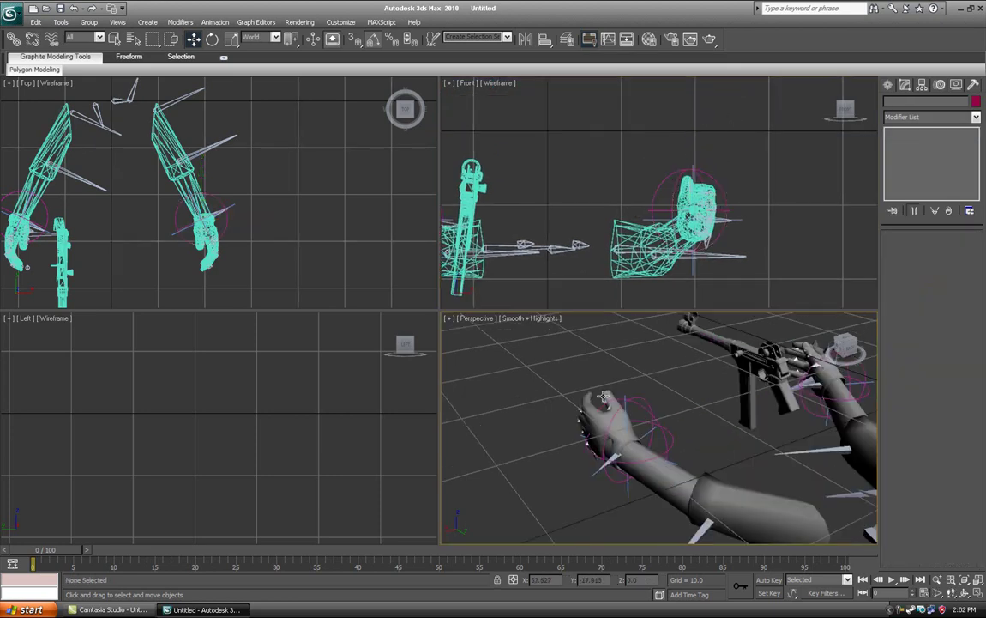
middle_click_drag(694, 421, 699, 347, "alt")
Enable viewport rendering for the right wrist sphere Circle02 and set its sides to 3
left_click(700, 417)
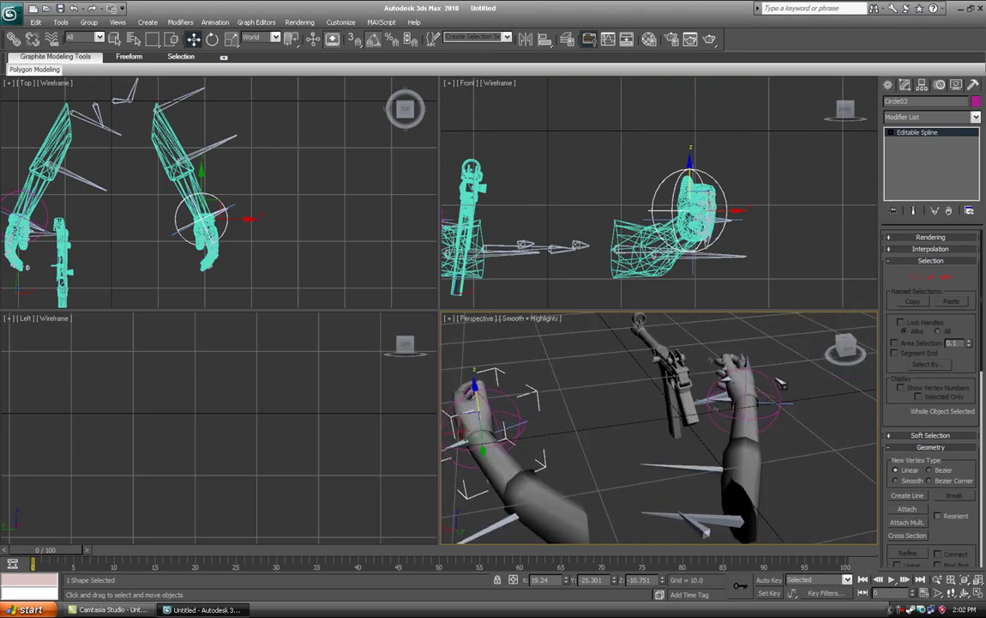
left_click(771, 378)
left_click(934, 237)
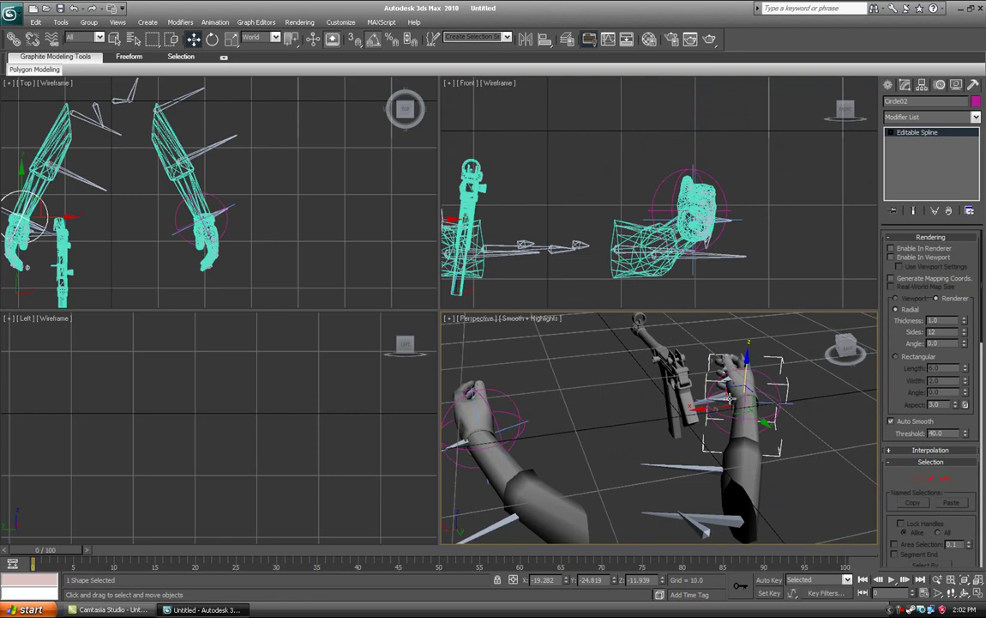
middle_click_drag(630, 423, 622, 423)
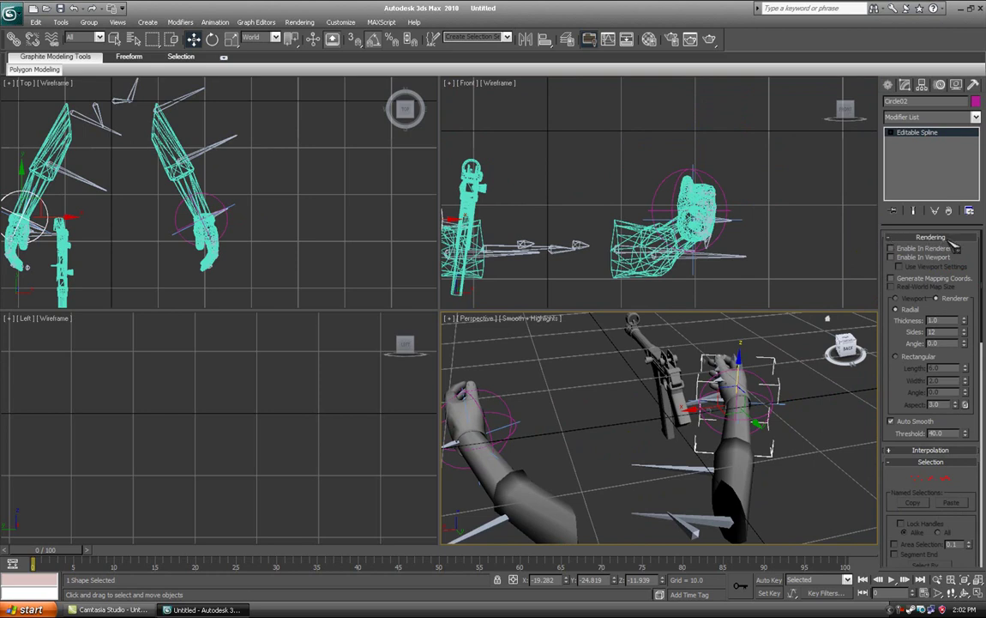
scroll(696, 407, "up", 4)
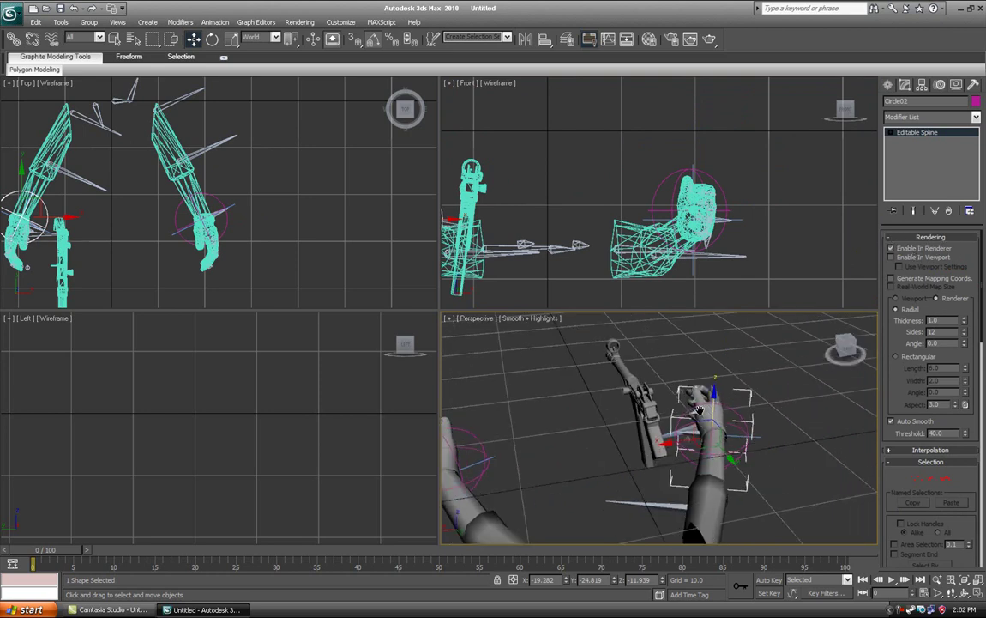
middle_click_drag(712, 410, 687, 408)
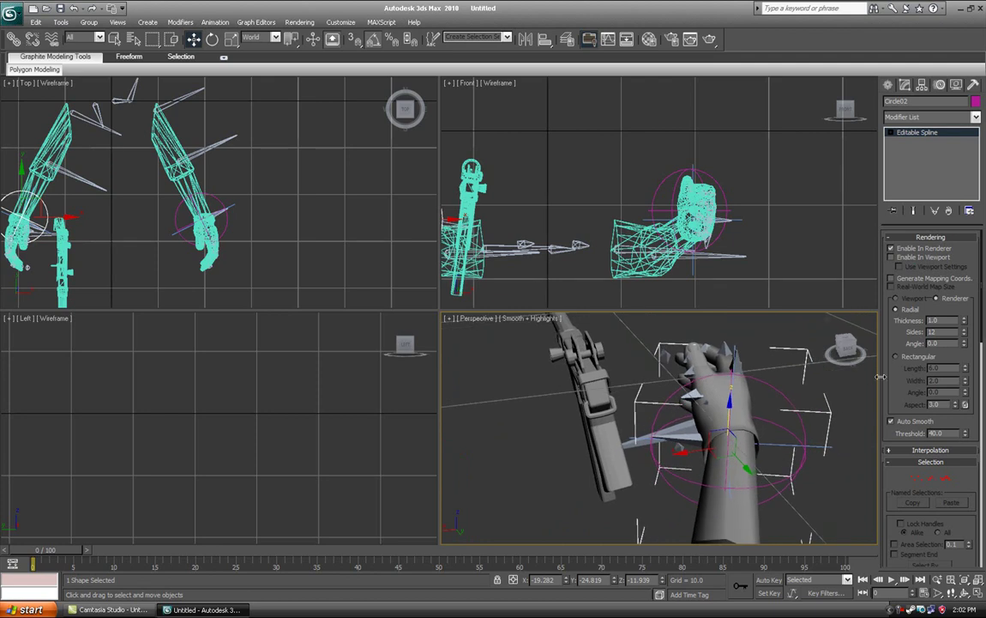
left_click(892, 256)
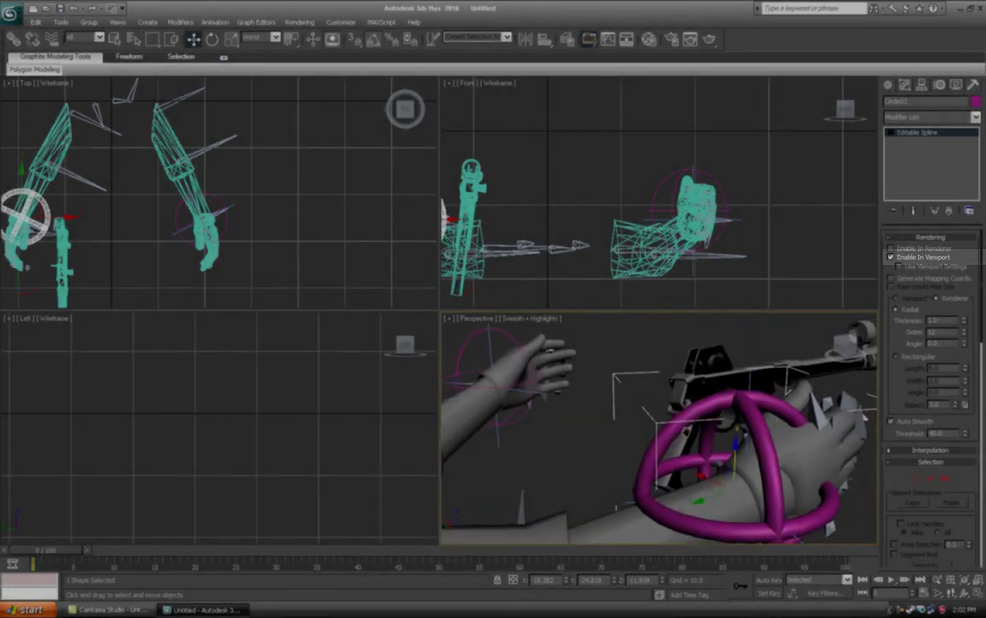
middle_click_drag(686, 431, 667, 412)
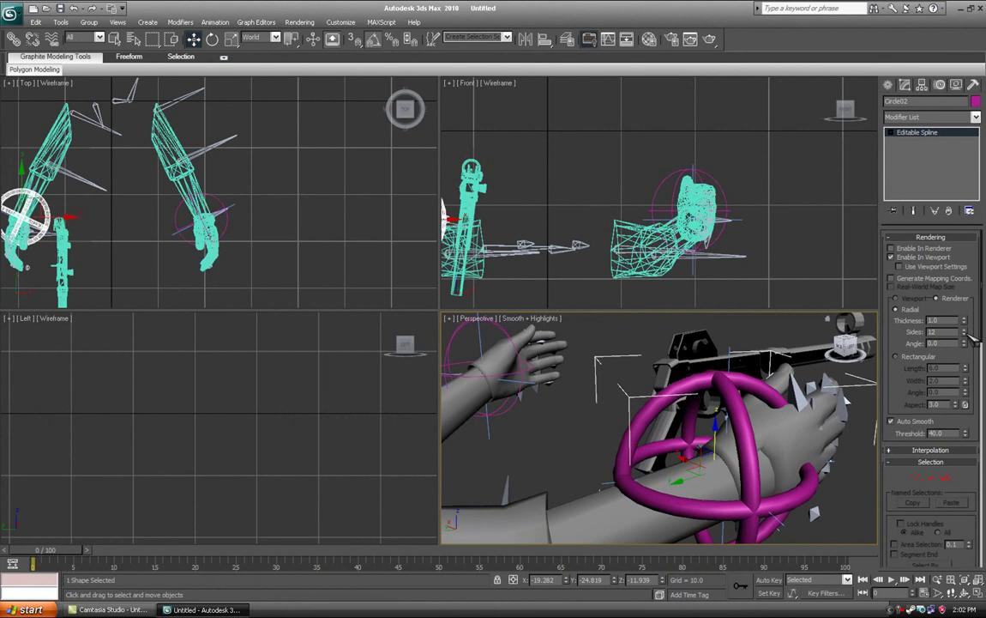
middle_click_drag(738, 429, 878, 353, "alt")
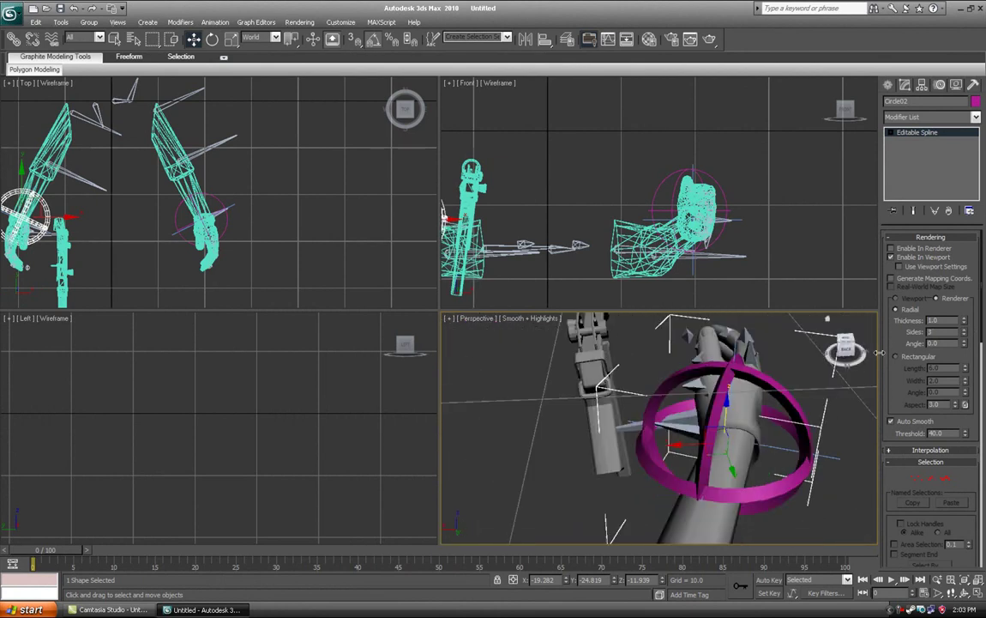
Enable viewport rendering for the left wrist sphere Circle03 and set its sides to 3
middle_click_drag(467, 470, 667, 436)
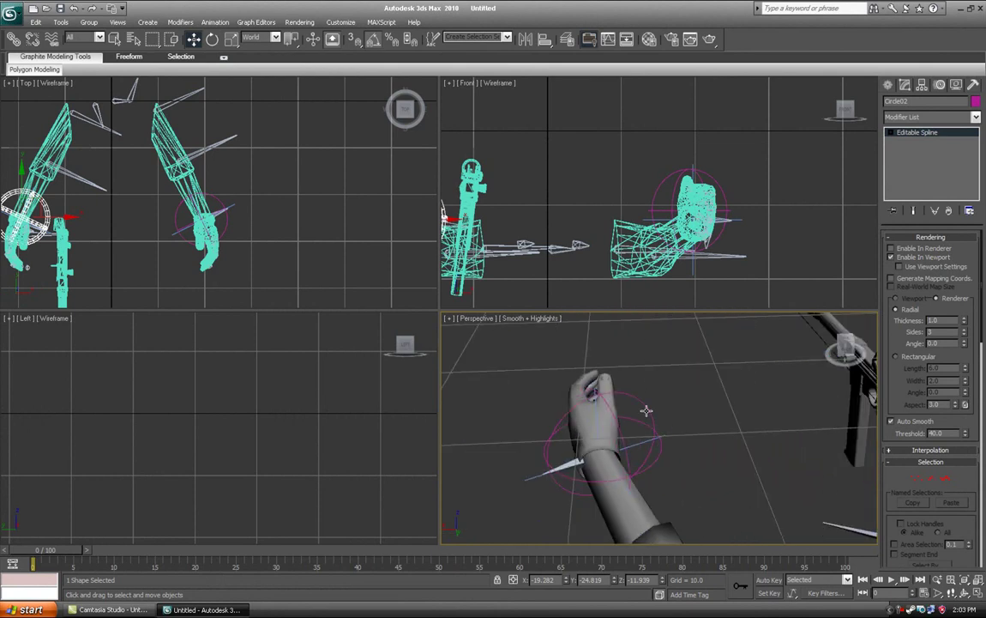
left_click(646, 410)
left_click(903, 257)
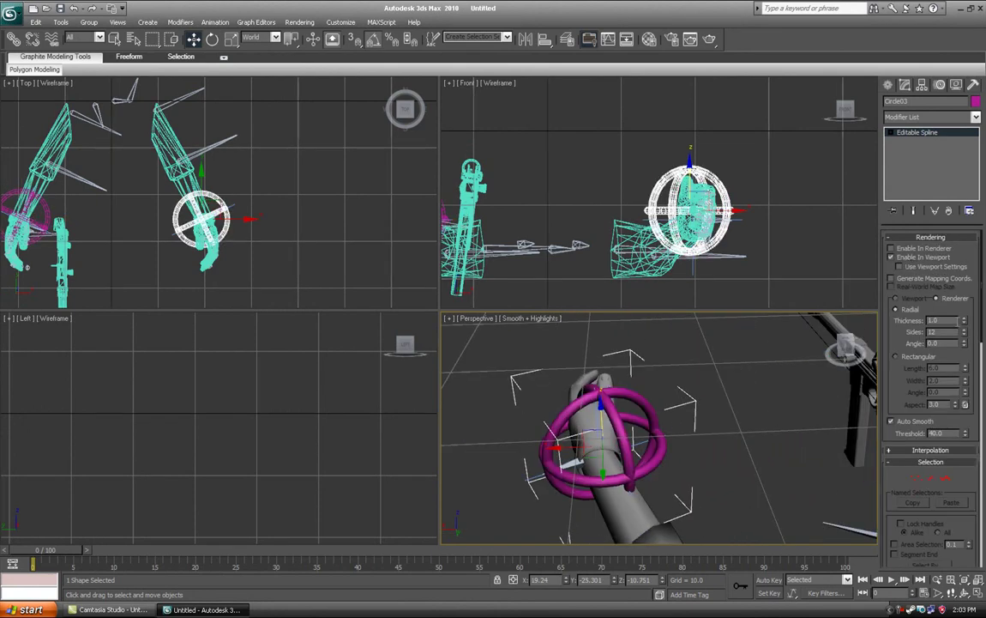
right_click(965, 333)
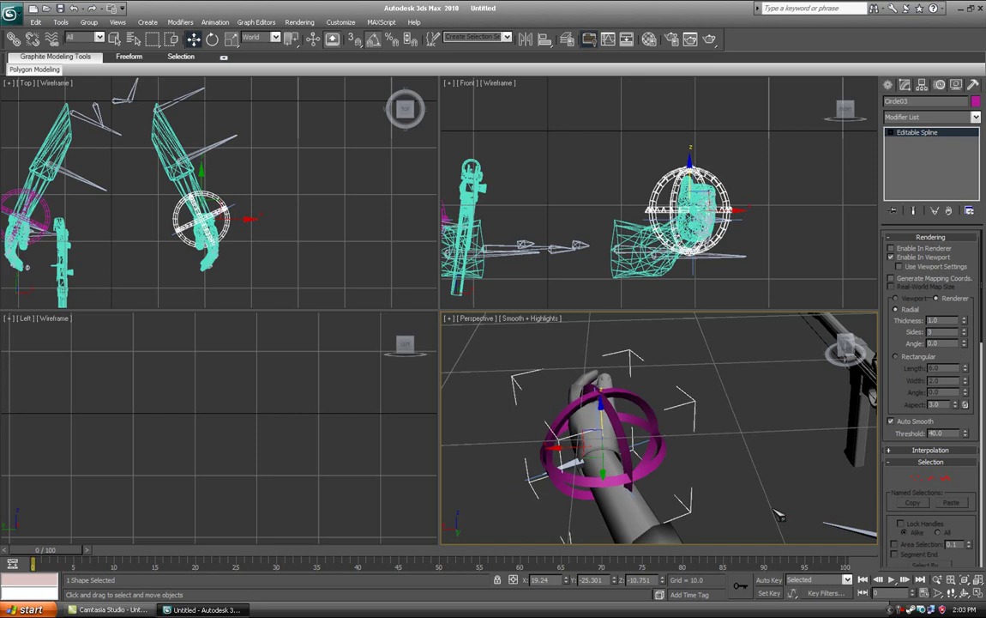
Examine both wrist control spheres and how they sit around the forearms
left_click(702, 484)
middle_click_drag(825, 484, 713, 455)
scroll(716, 456, "down", 3)
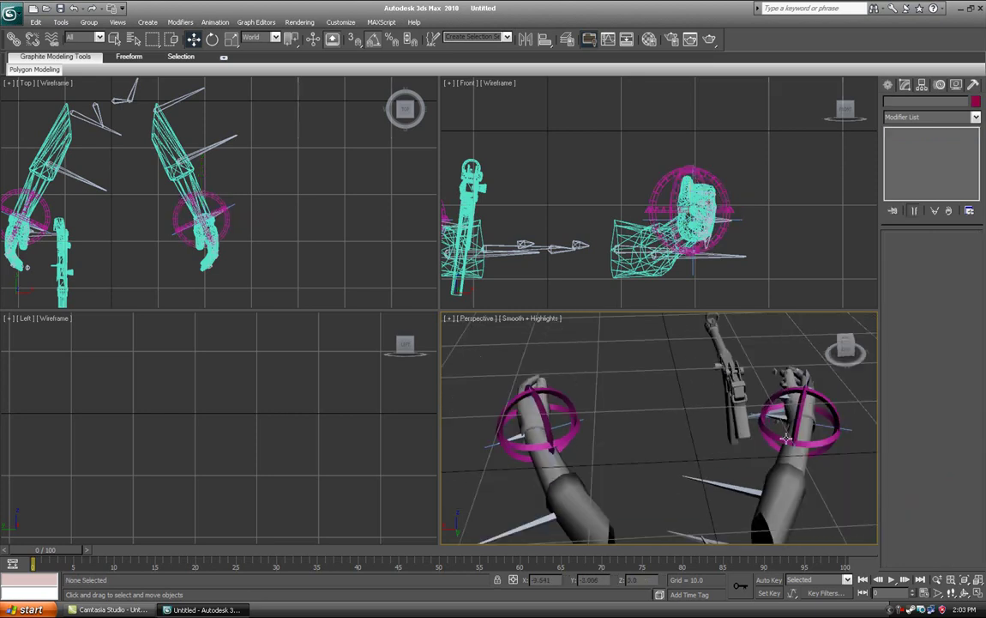
left_click(785, 438)
left_click(576, 422)
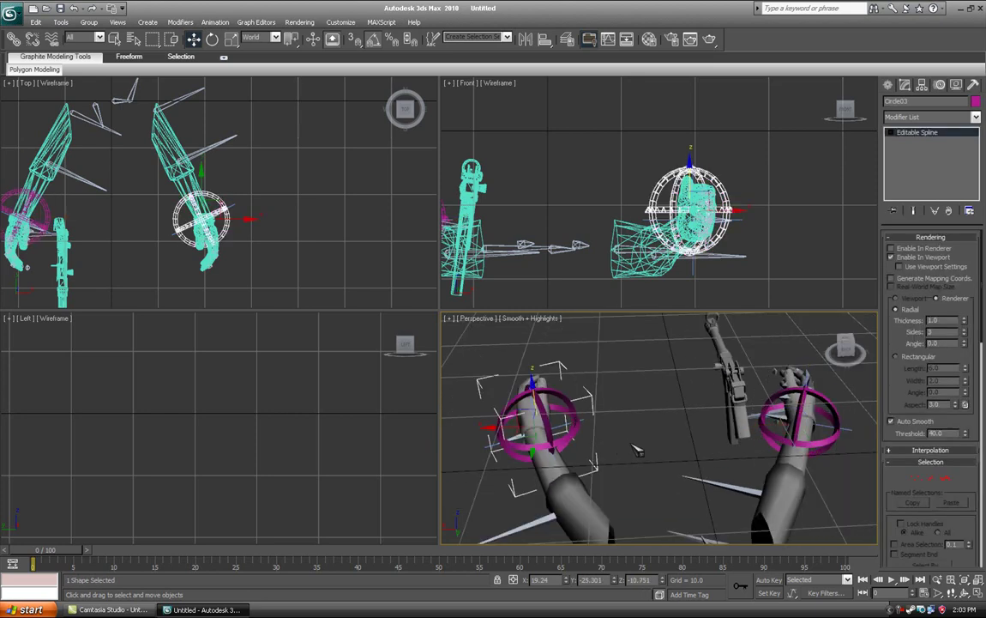
left_click(638, 448)
middle_click_drag(558, 443, 671, 449, "alt")
scroll(623, 457, "up", 3)
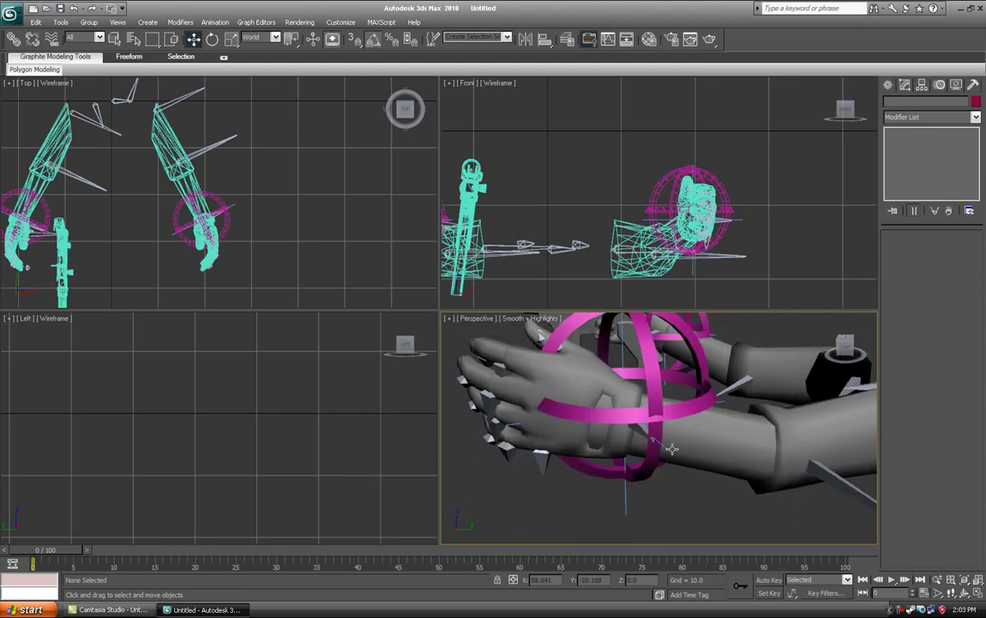
Inspect the left hand bone inside its control sphere and review both arms together
left_click(657, 442)
left_click(657, 441)
left_click(656, 442)
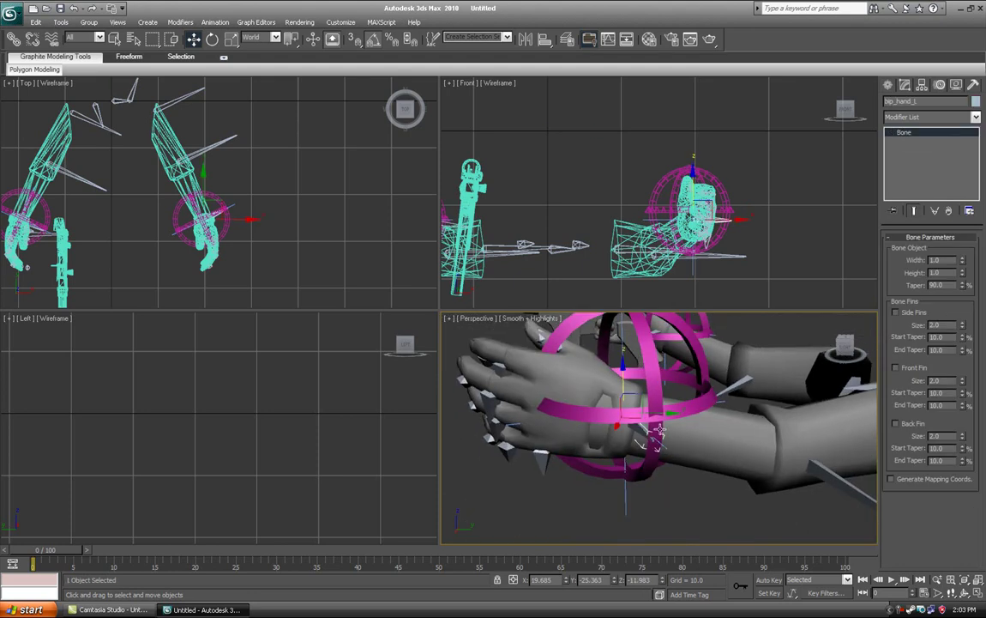
left_click(839, 391)
scroll(814, 377, "down", 4)
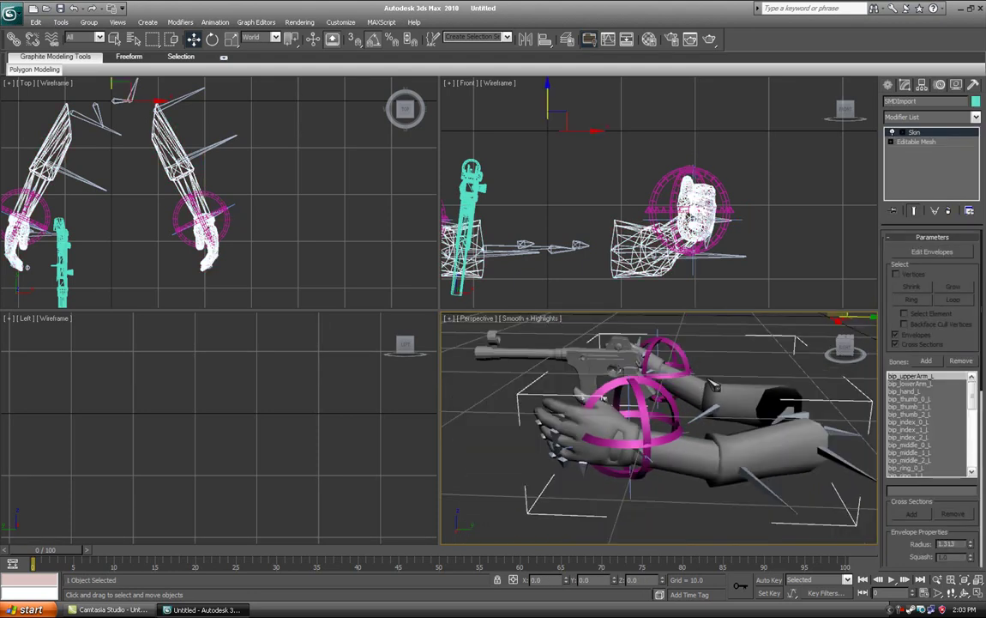
middle_click_drag(789, 352, 720, 412, "alt")
scroll(737, 367, "down", 4)
scroll(725, 411, "up", 4)
left_click(818, 361)
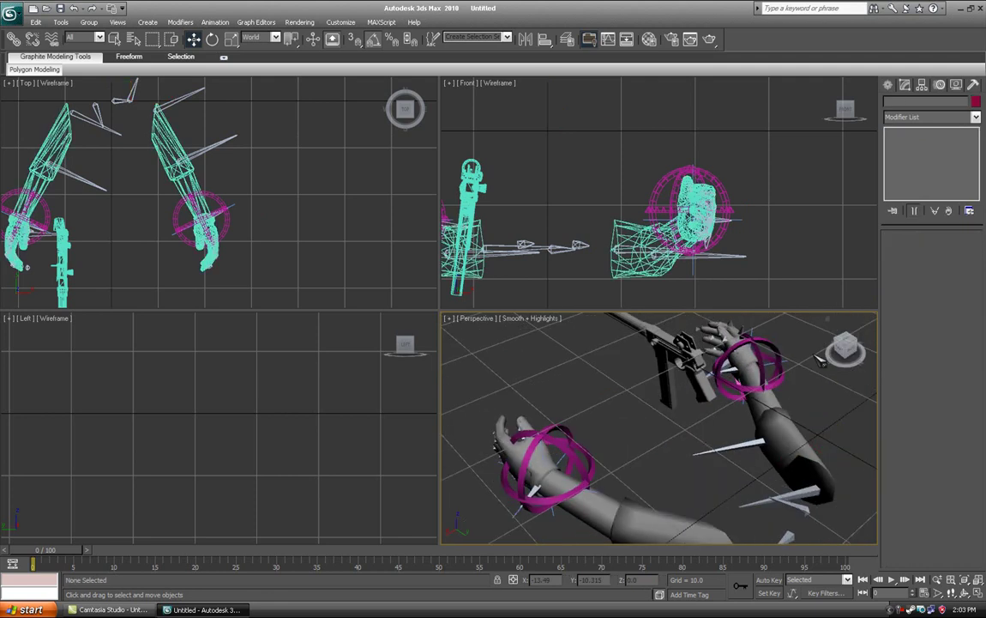
middle_click_drag(817, 360, 699, 370)
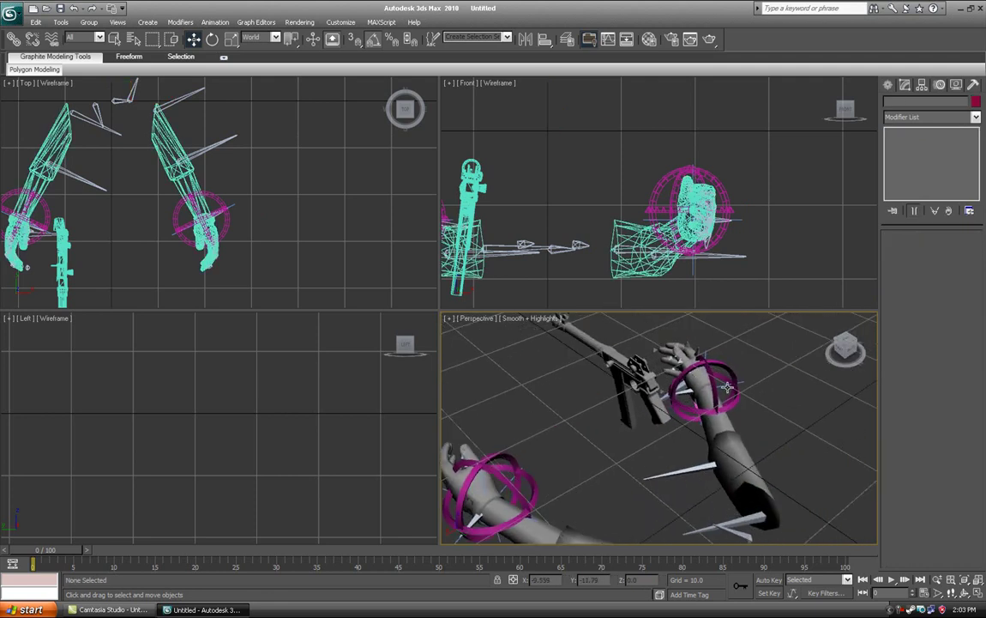
Link the right arm's IK Chain01 to the right wrist control sphere Circle02 as its parent
left_click(727, 387)
left_click(815, 399)
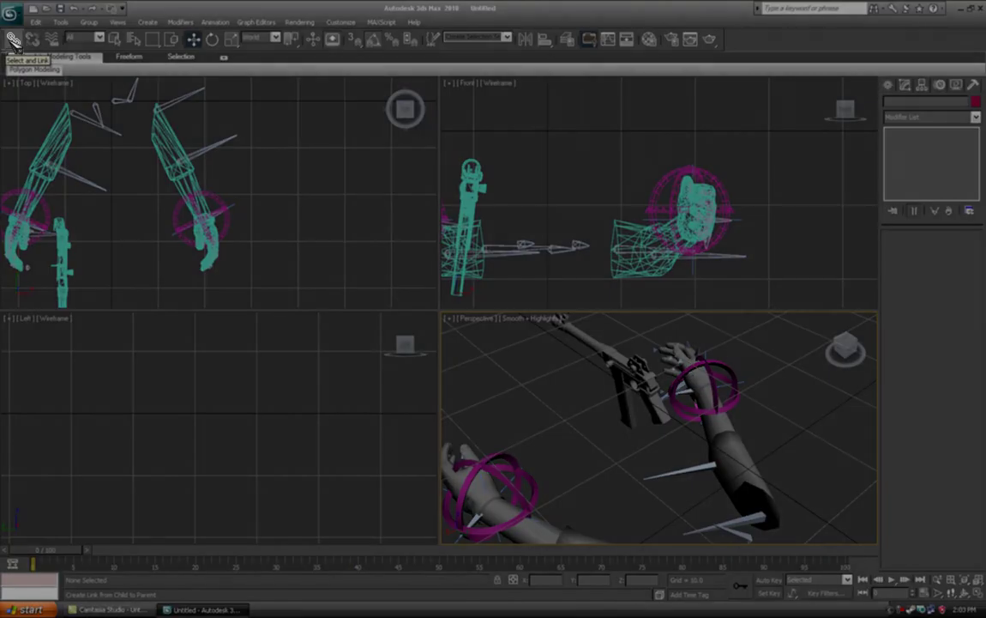
left_click(14, 41)
left_click(14, 40)
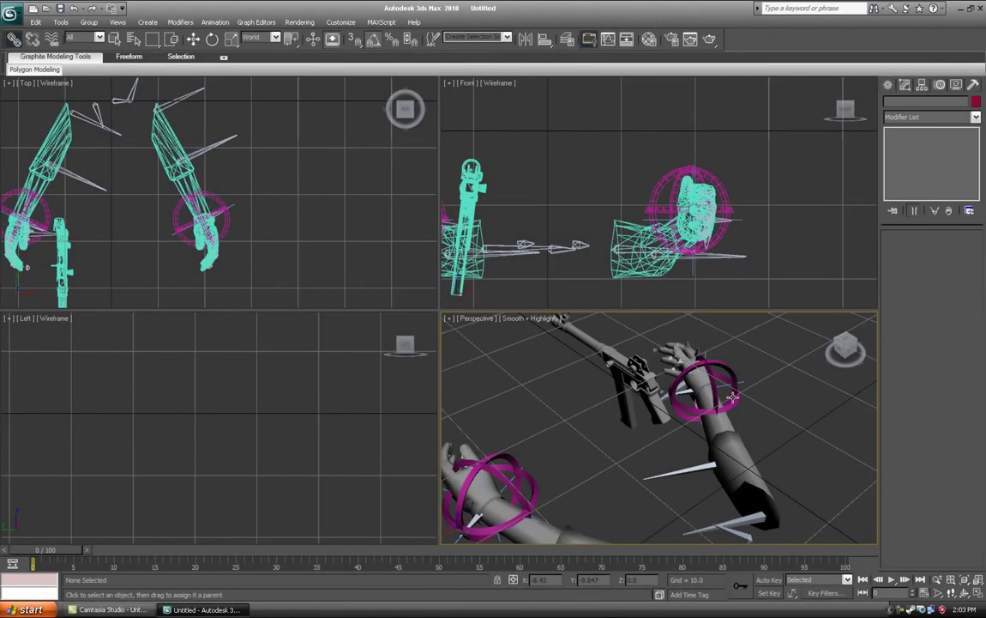
left_click(725, 385)
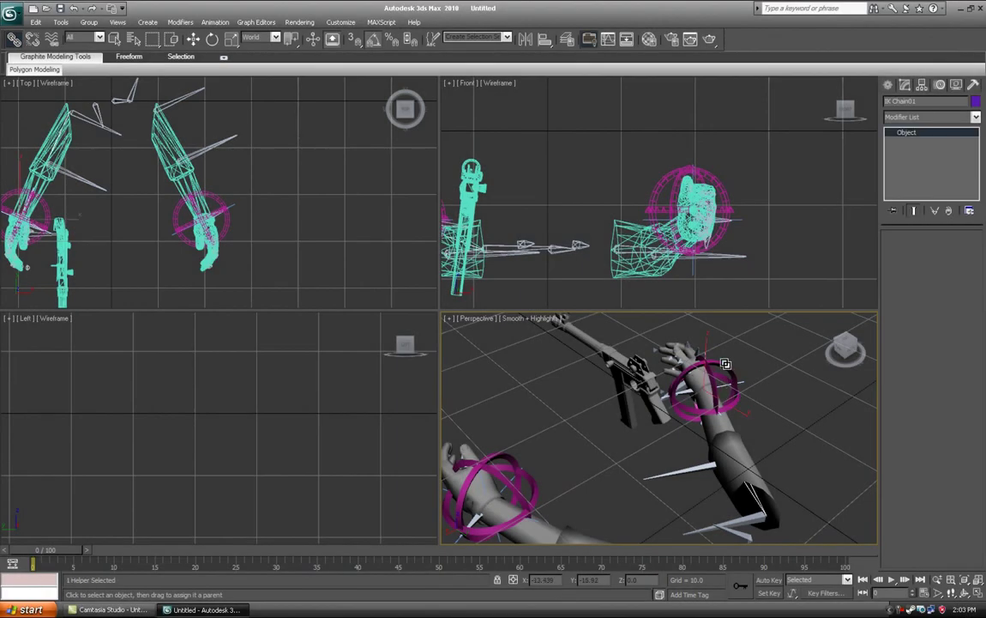
left_click_drag(725, 385, 723, 363)
Link the left arm's IK Chain02 to the left wrist control sphere Circle03 as its parent
middle_click_drag(527, 495, 633, 459)
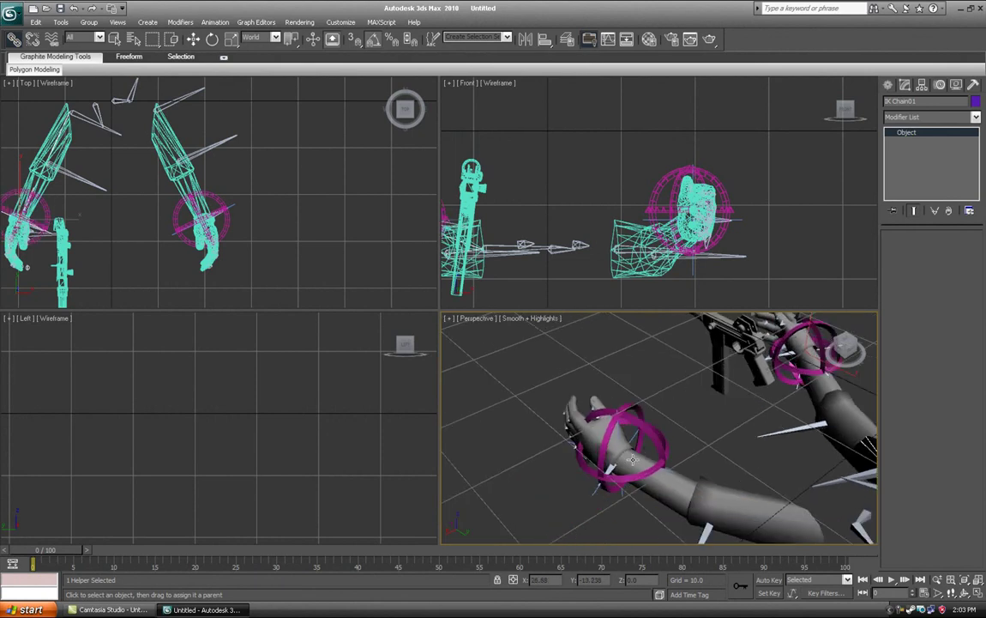
left_click(598, 489)
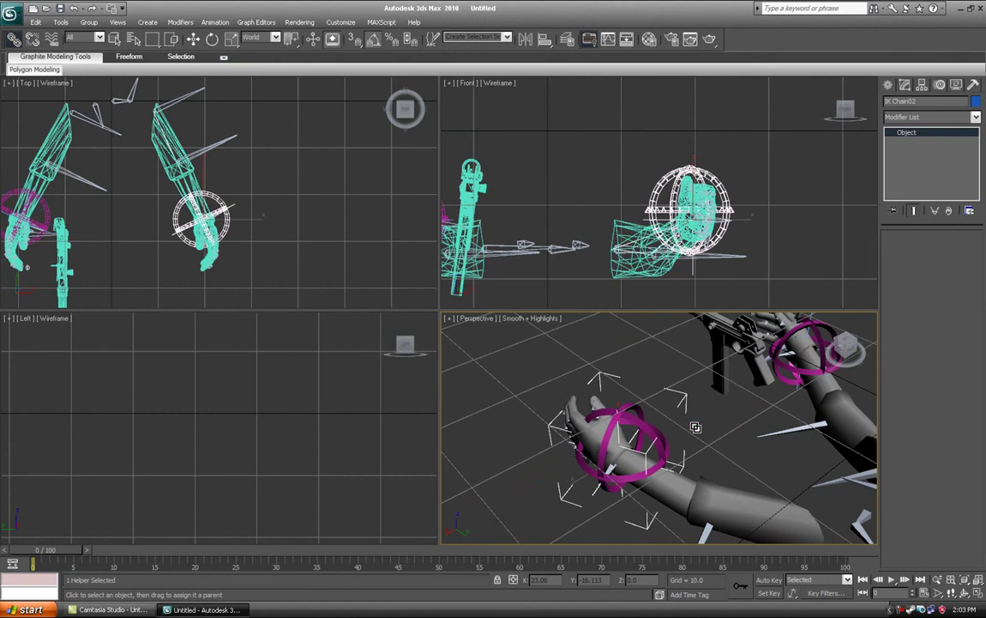
left_click(721, 437)
key("w")
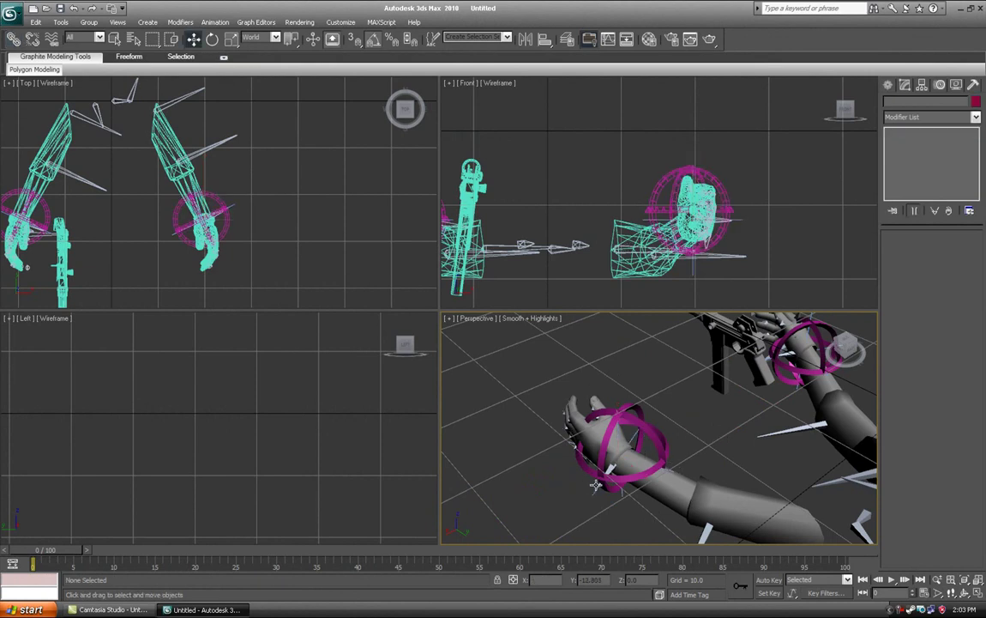
Test the left arm link by moving the wrist sphere Circle03, and undo the move
left_click(596, 489)
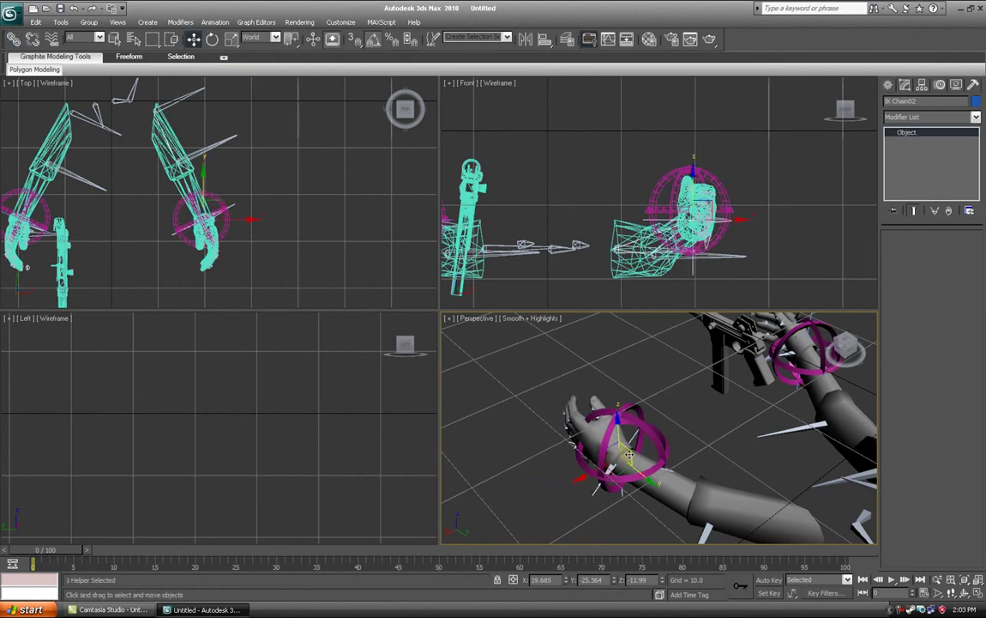
left_click(642, 426)
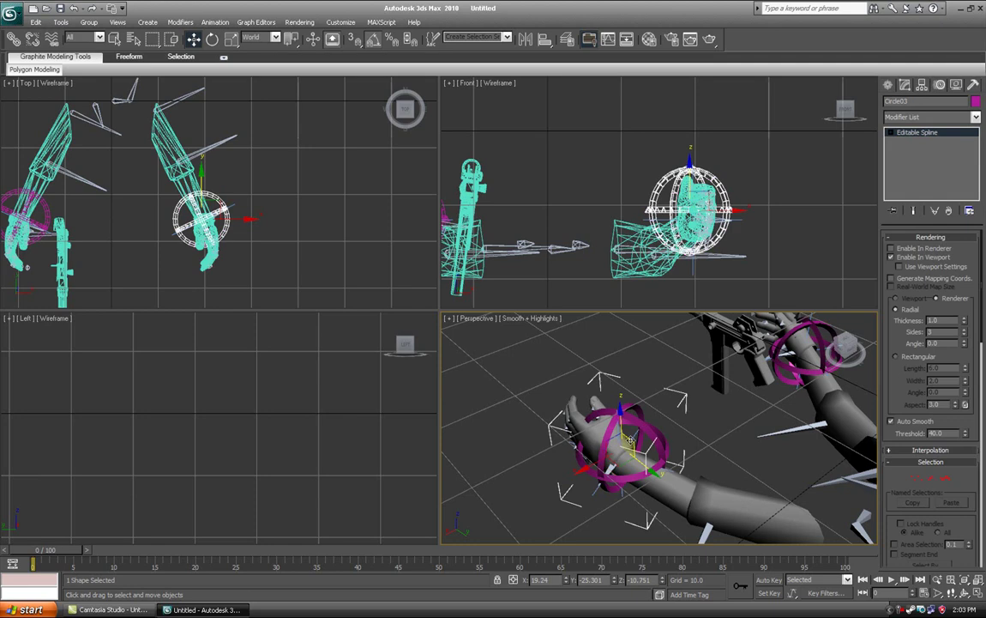
left_click_drag(630, 440, 677, 437)
key("ctrl+z")
left_click(770, 469)
Try rotating the right wrist sphere Circle02 to test its effect on the arm
middle_click_drag(696, 461, 603, 449)
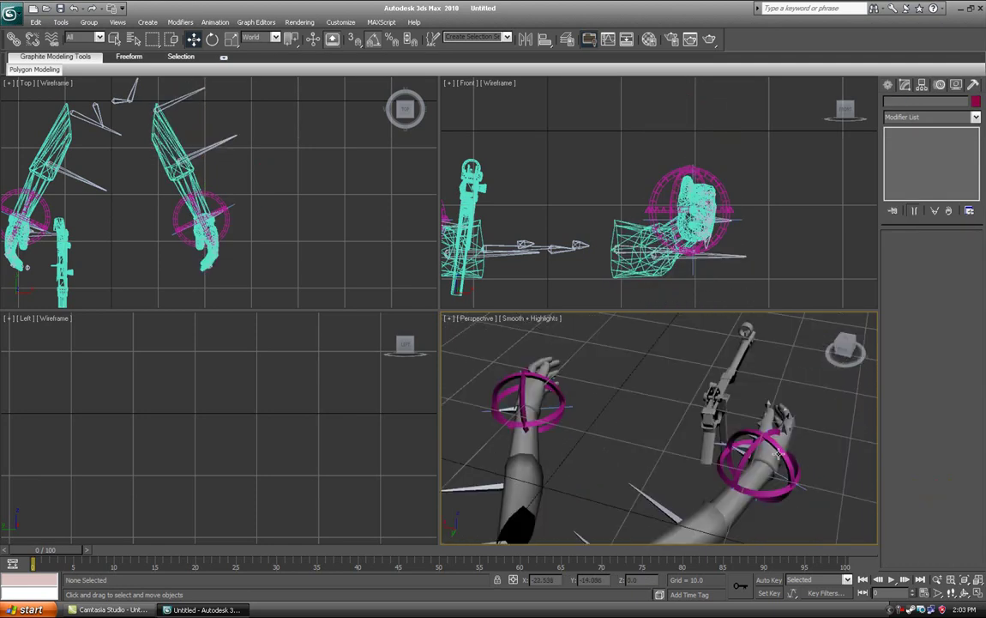
left_click(790, 440)
key("e")
left_click_drag(751, 494, 825, 462)
left_click(832, 454)
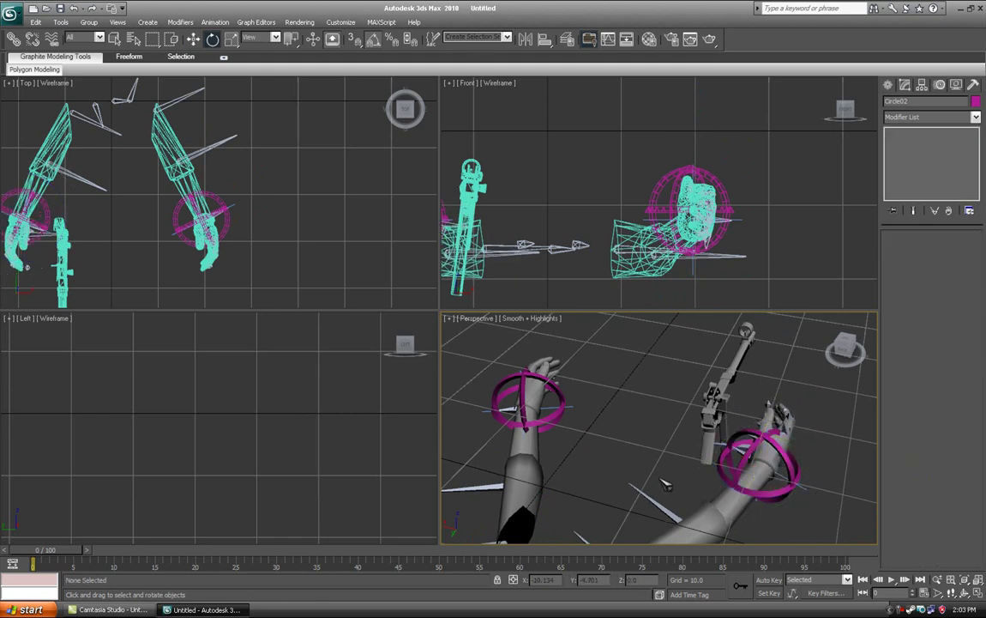
Show the motion parameters of the left wrist sphere Circle03 and move it to X 19.24, Y -13.704, Z -9.504 to bend the arm
middle_click_drag(592, 430, 615, 364, "alt")
left_click(588, 369)
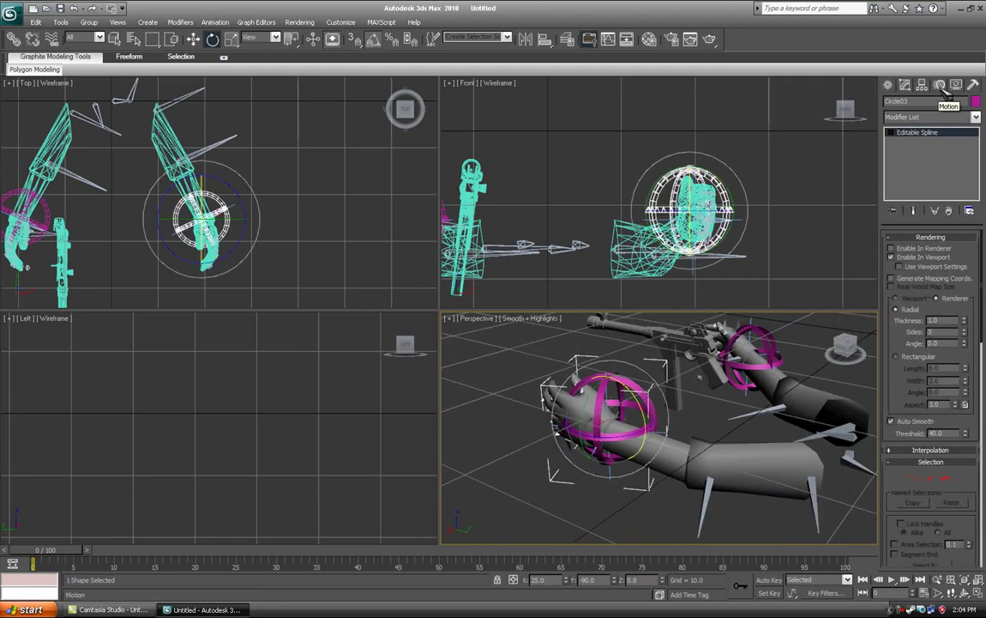
left_click(941, 86)
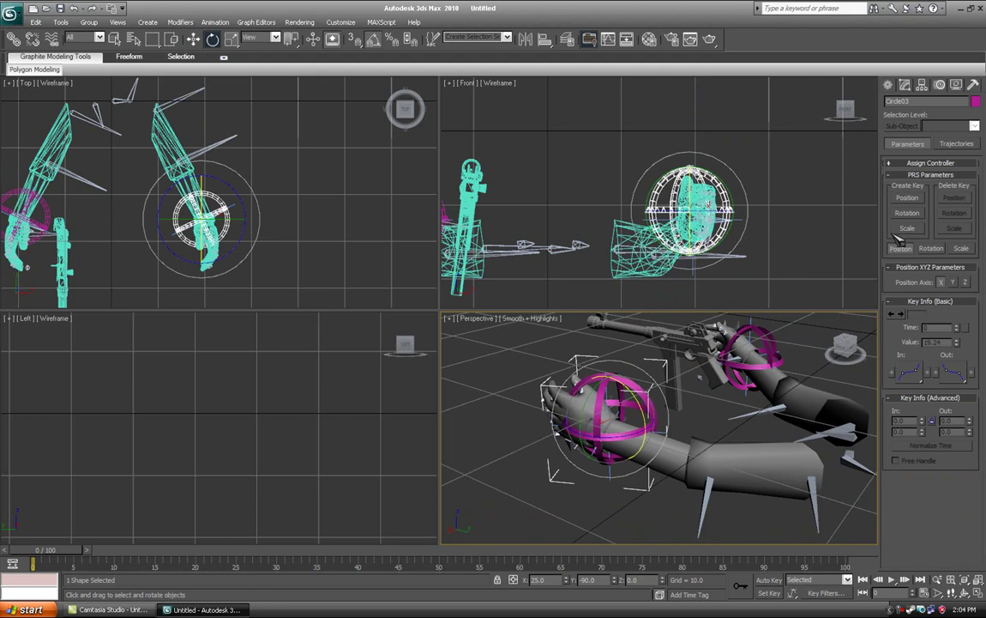
key("w")
left_click_drag(621, 405, 708, 419)
middle_click_drag(739, 464, 755, 317, "alt")
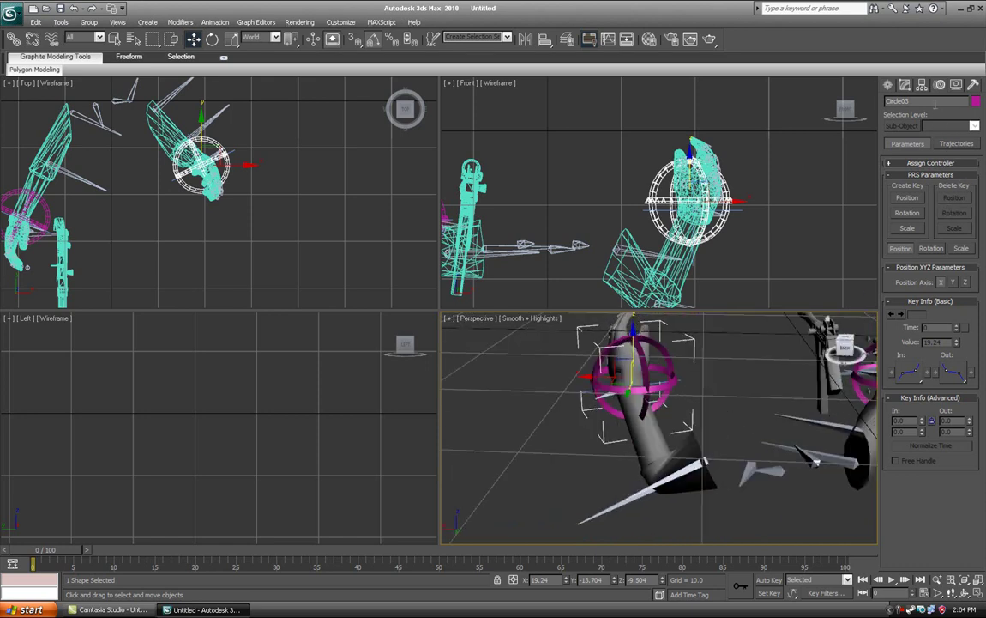
left_click(938, 163)
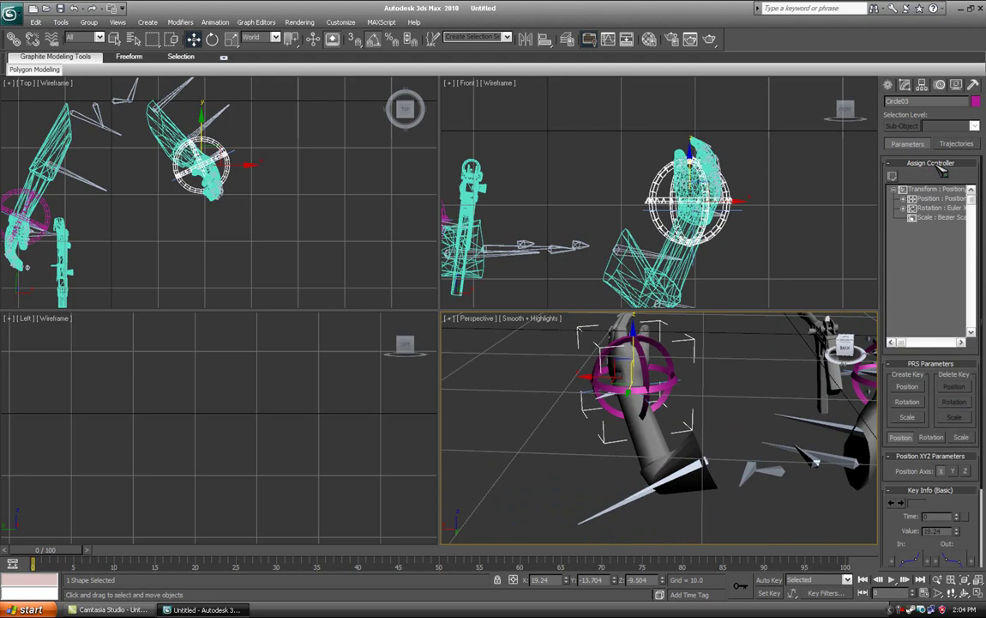
left_click(936, 162)
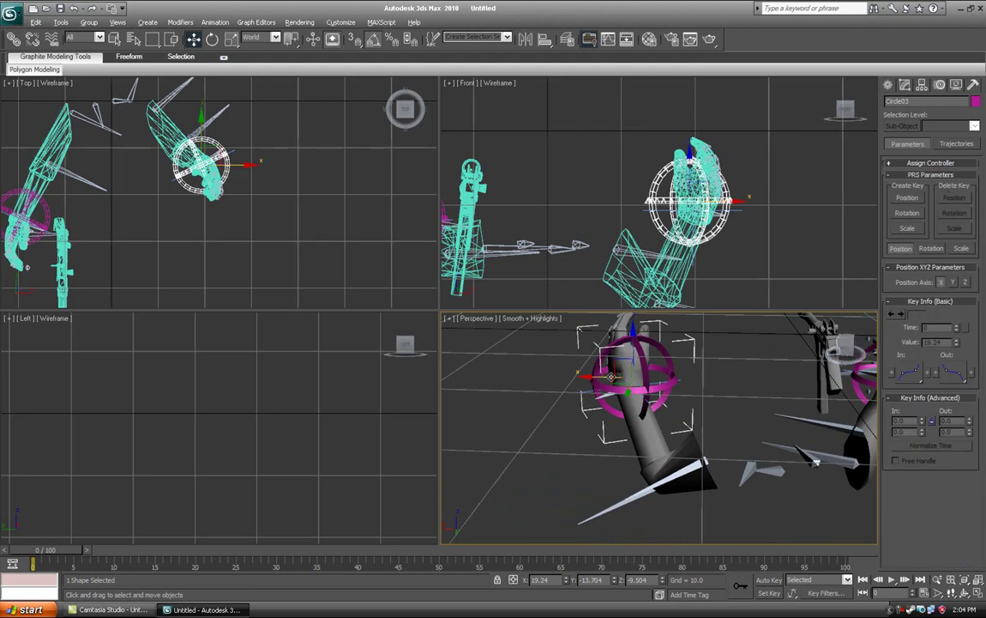
Select the left arm's IK Chain02 and examine its IK solver properties, display options and key parameters
middle_click_drag(567, 343, 698, 435, "alt")
left_click(600, 424)
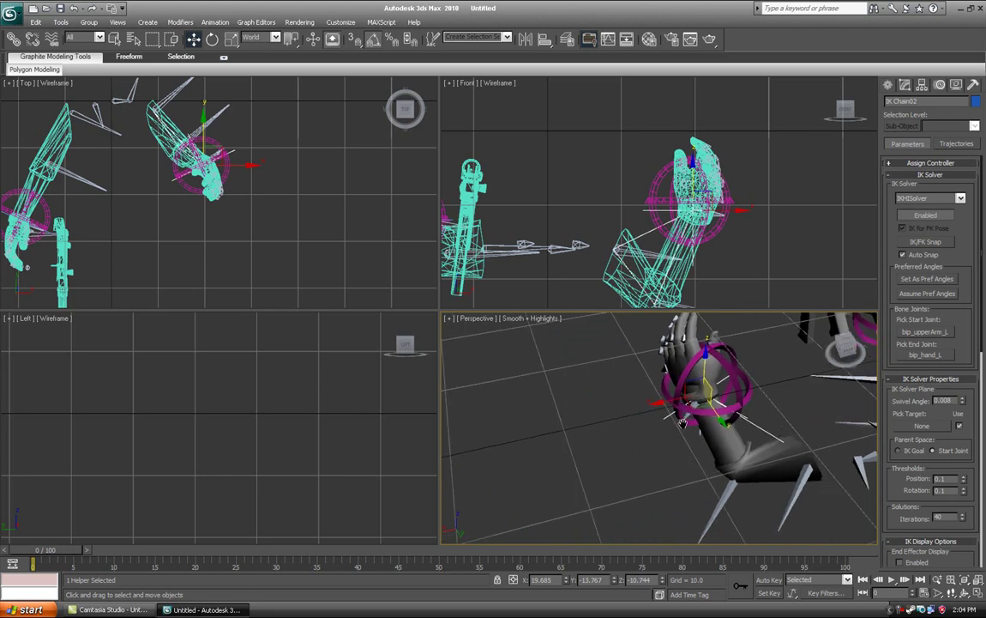
scroll(698, 436, "up", 5)
middle_click_drag(745, 395, 877, 333, "alt")
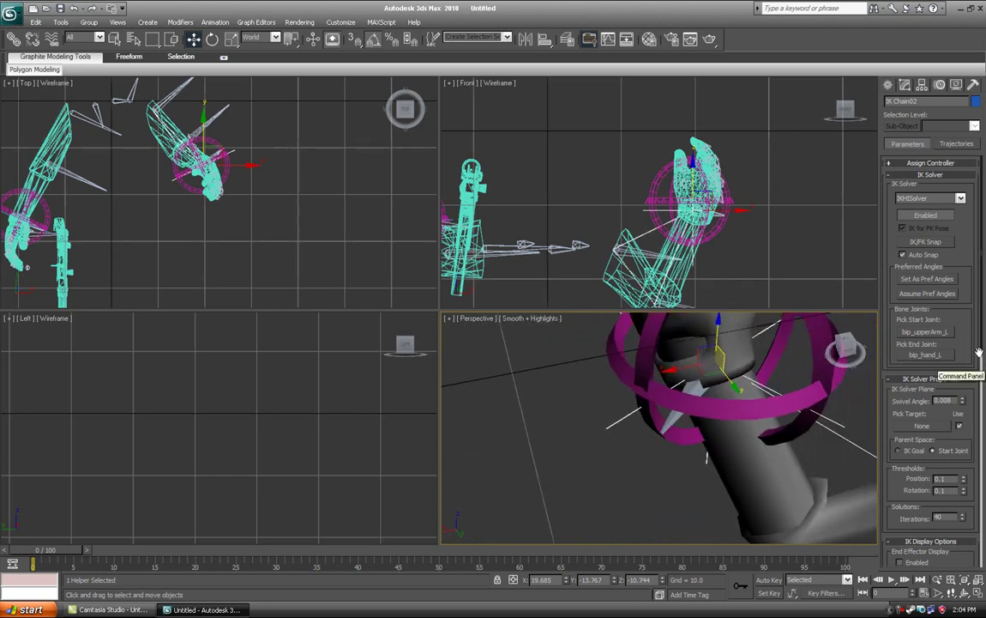
left_click_drag(977, 349, 968, 265)
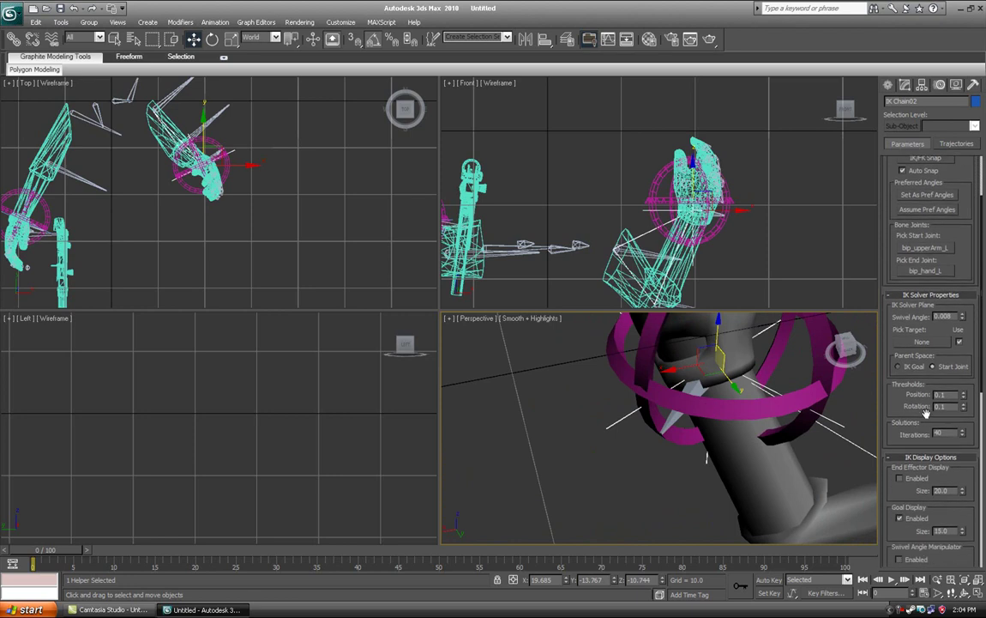
scroll(927, 412, "down", 2)
scroll(941, 422, "down", 3)
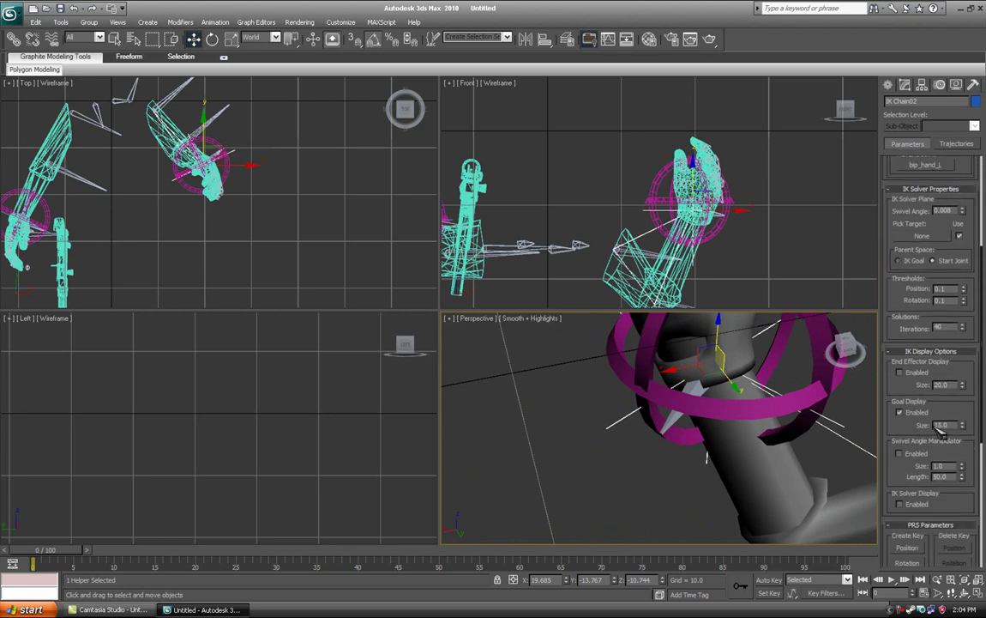
scroll(966, 440, "down", 3)
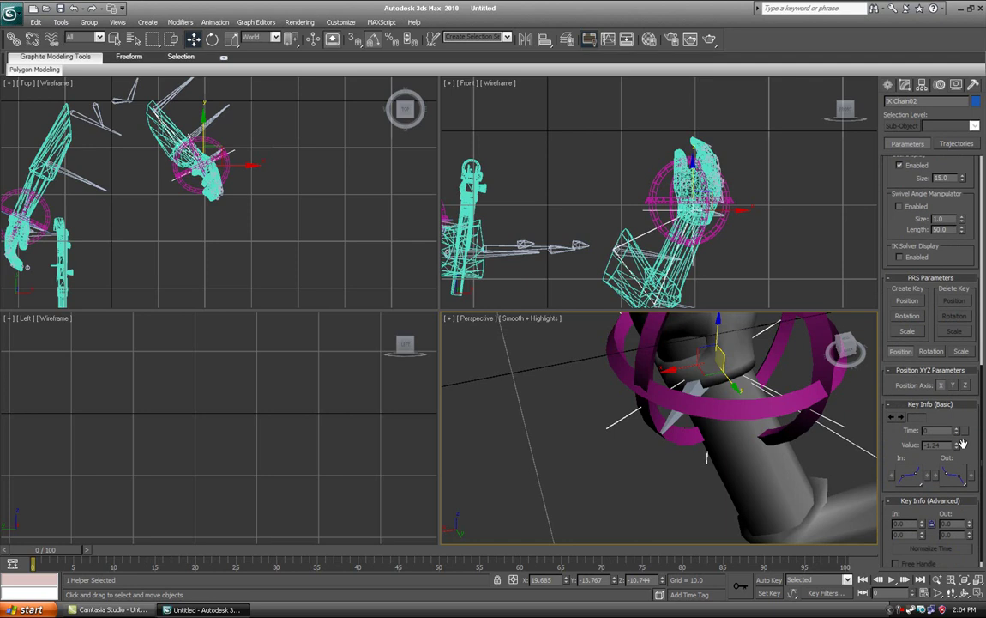
scroll(945, 306, "up", 10)
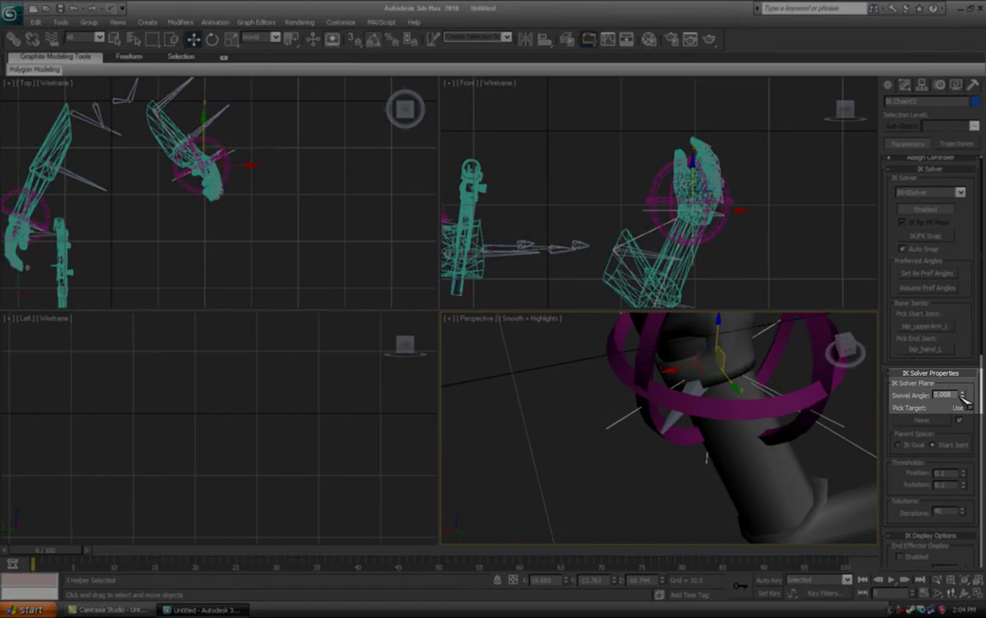
Set the swivel angle of the left arm's IK Chain02 to 71.008 to turn the elbow outward
left_click_drag(962, 396, 961, 375)
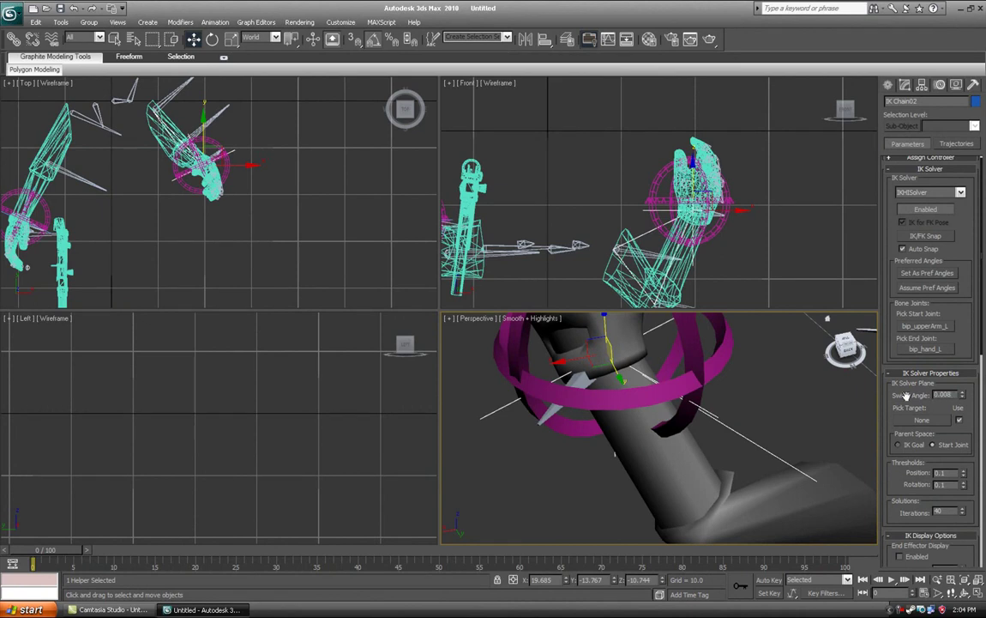
scroll(629, 429, "down", 3)
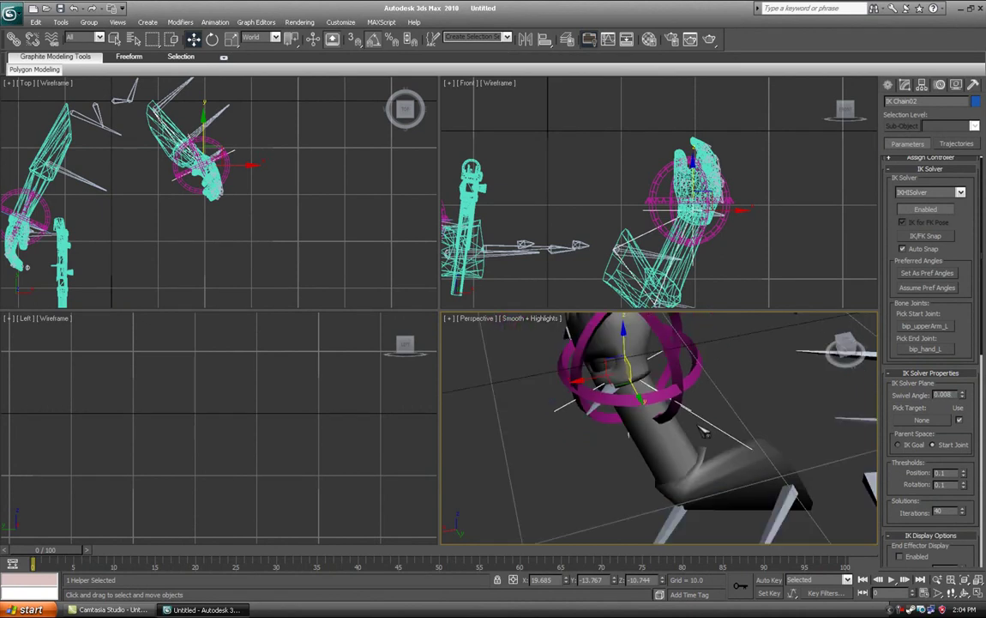
scroll(704, 432, "down", 3)
left_click_drag(967, 400, 962, 350)
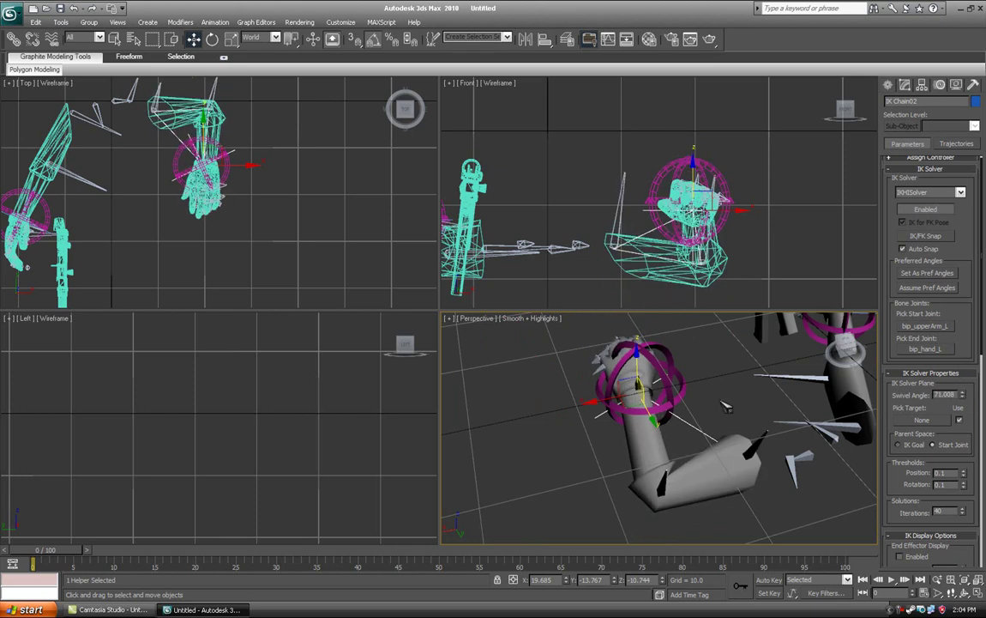
Try moving the left wrist sphere Circle03 with the swiveled elbow, and undo the move
left_click(726, 407)
left_click(680, 380)
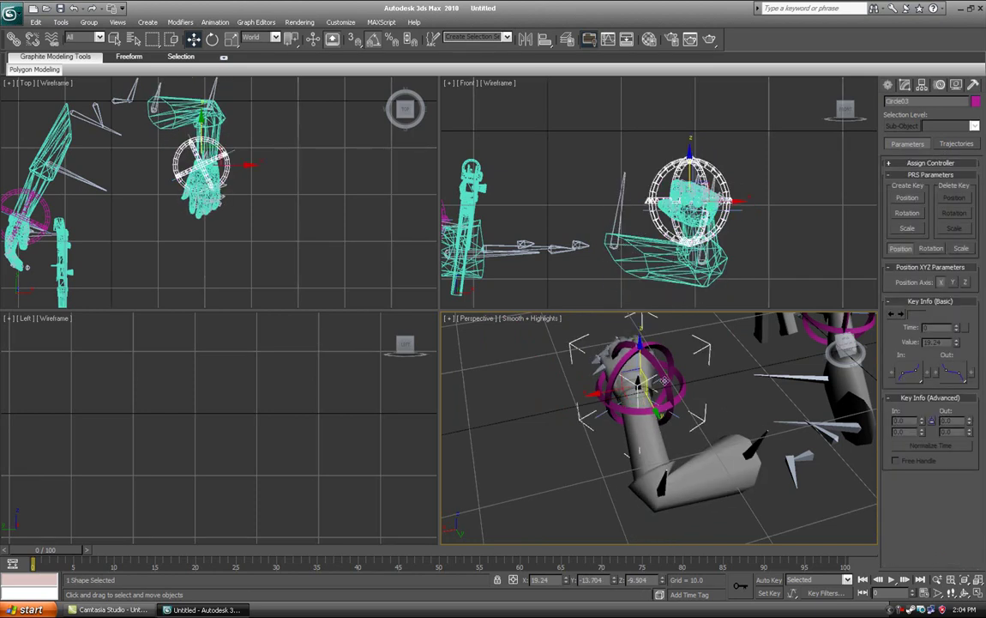
left_click_drag(596, 348, 657, 382)
key("ctrl+z")
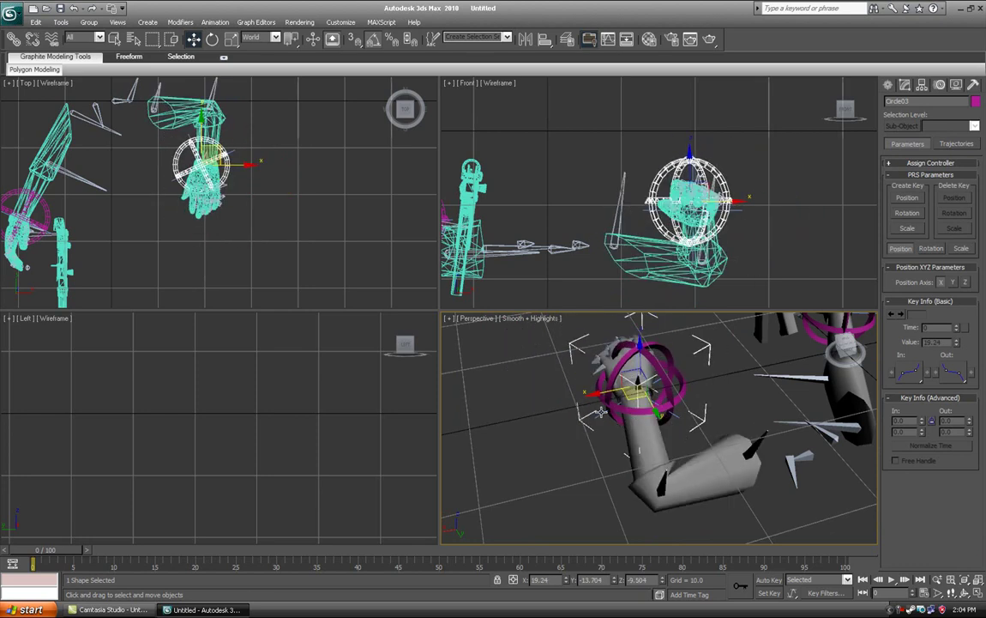
Reduce IK Chain02's swivel angle to 5.008, undo that change, and set the angle to 0
left_click(601, 412)
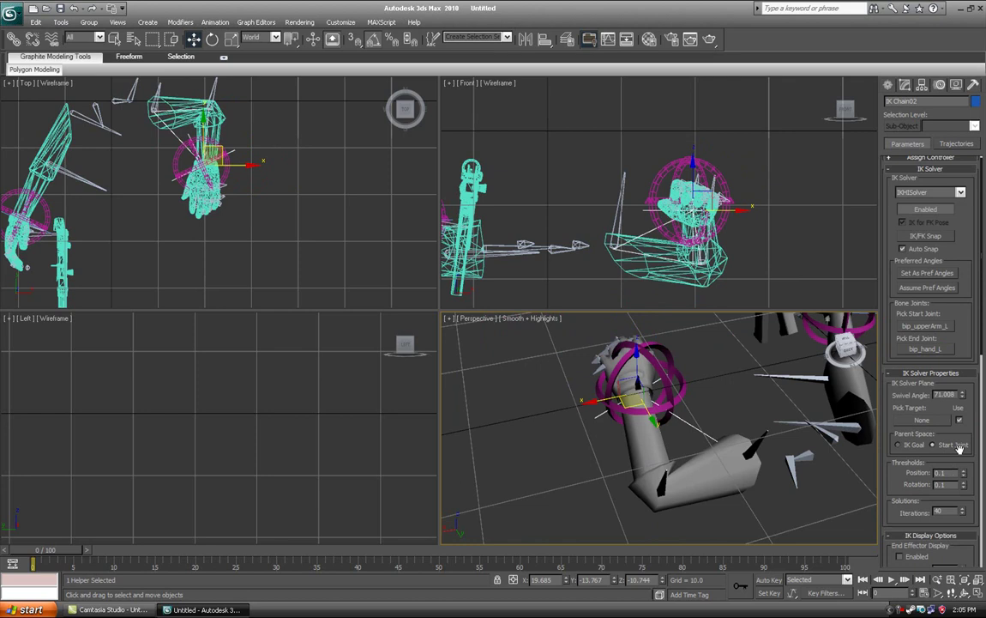
left_click_drag(964, 397, 967, 433)
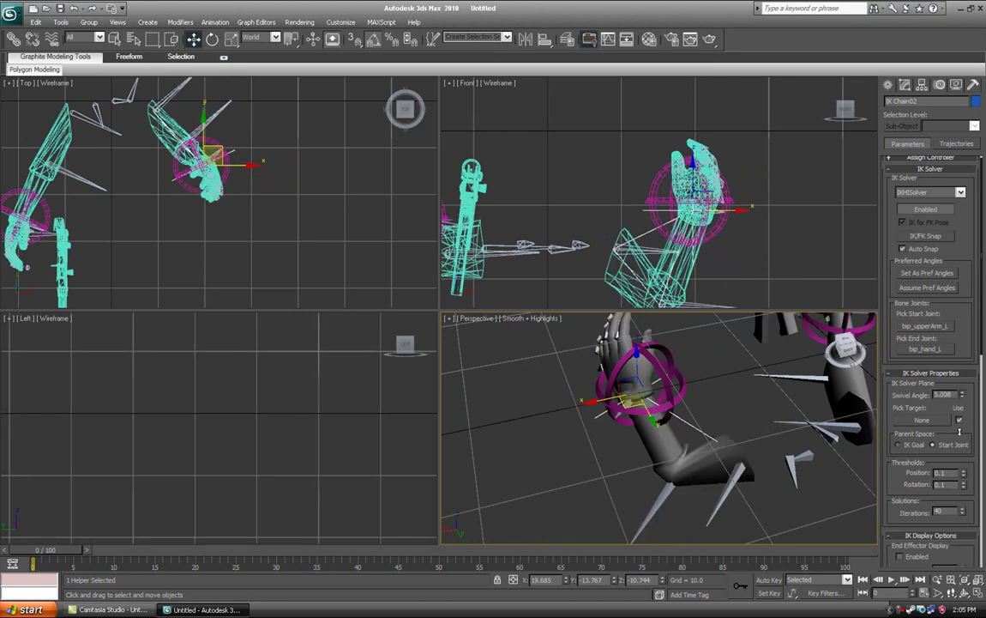
key("ctrl+z")
double_click(954, 396)
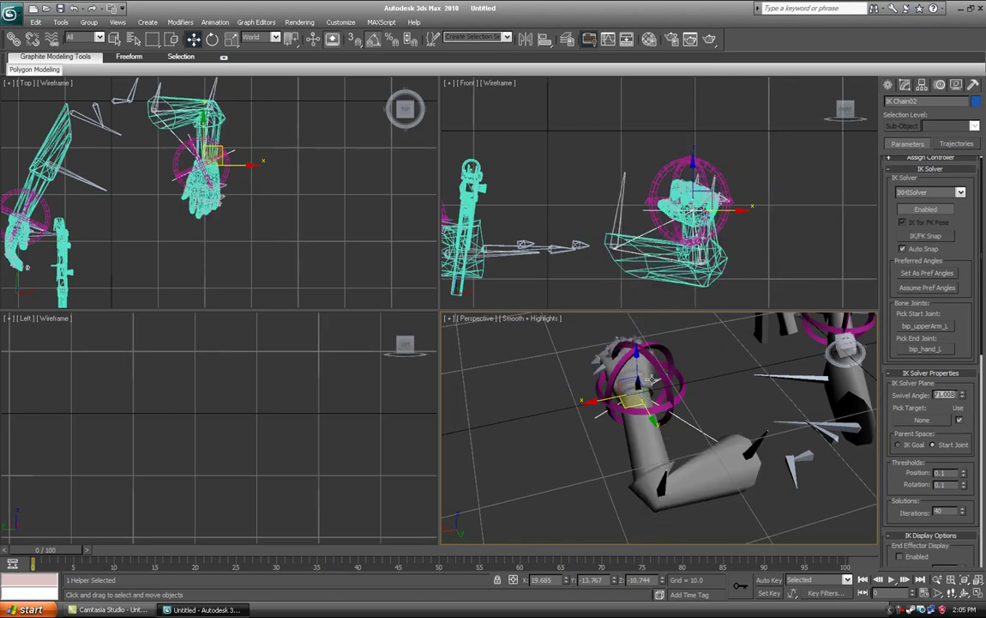
type("0")
key("Return")
middle_click_drag(744, 377, 699, 410)
Undo the swivel angle changes and the Circle03 move to restore the left arm's original pose
key("ctrl+z")
key("ctrl+z")
key("ctrl+z")
key("ctrl+z")
key("ctrl+z")
key("ctrl+z")
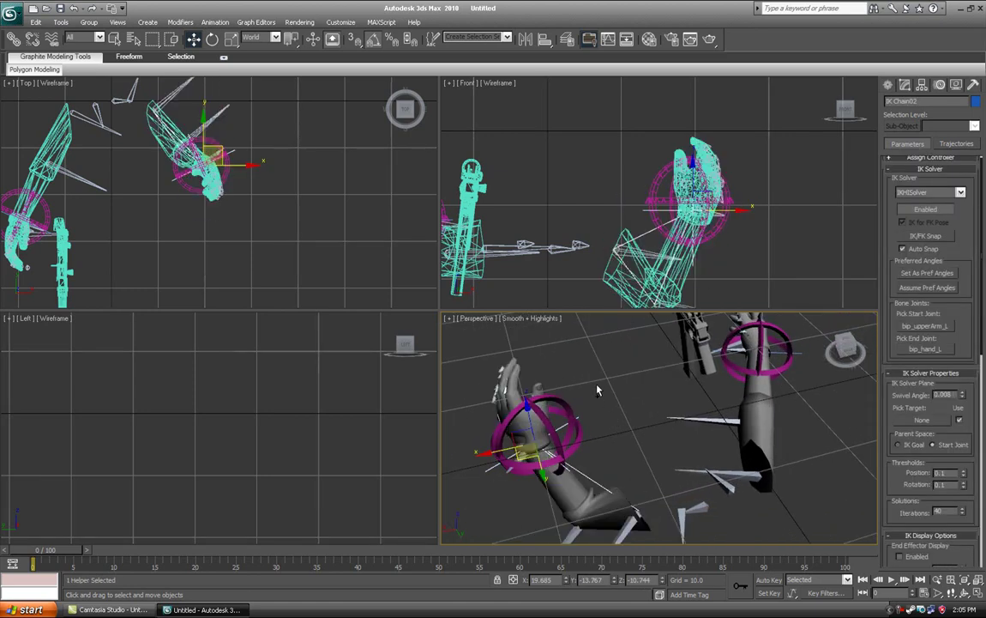
middle_click_drag(589, 403, 654, 442, "alt")
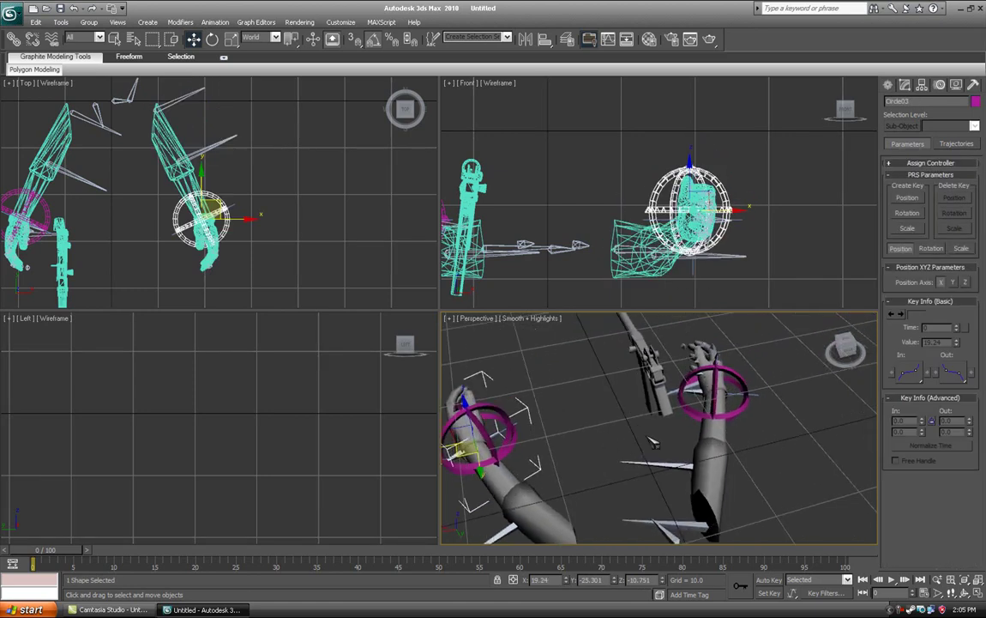
middle_click_drag(770, 421, 703, 414, "alt")
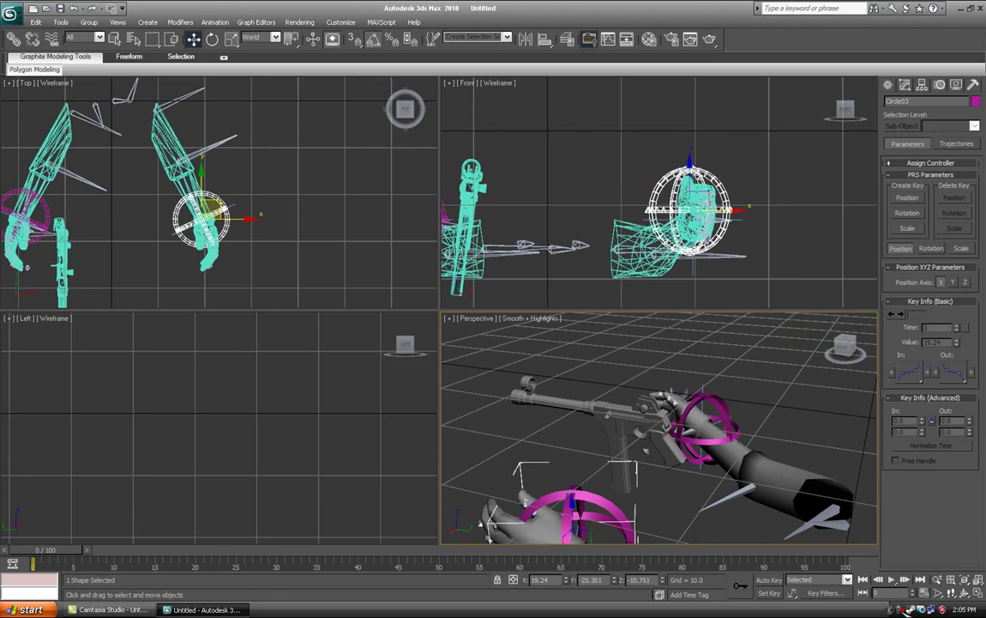
left_click(910, 610)
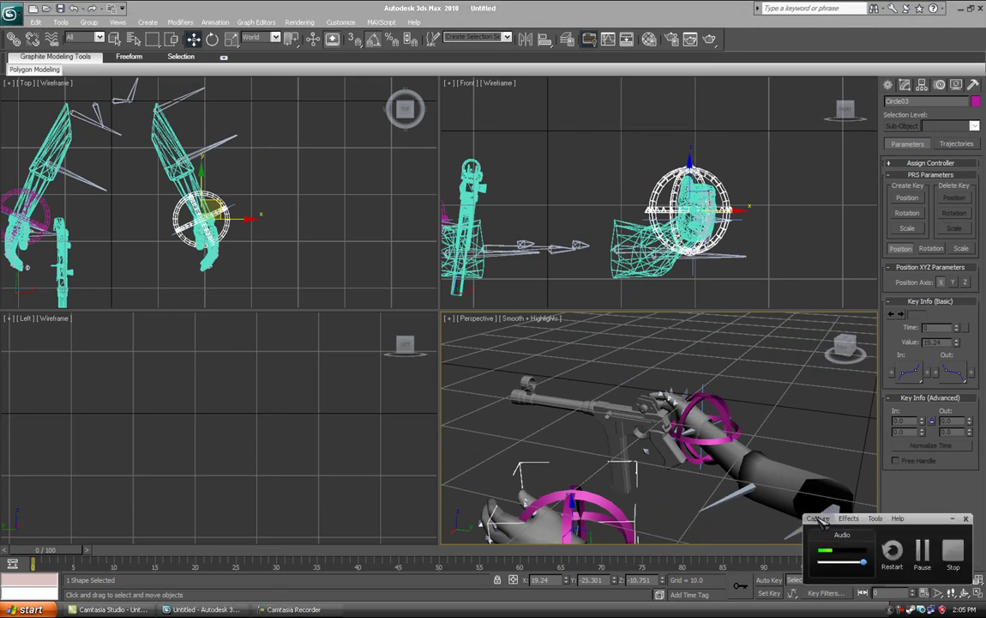
left_click(951, 551)
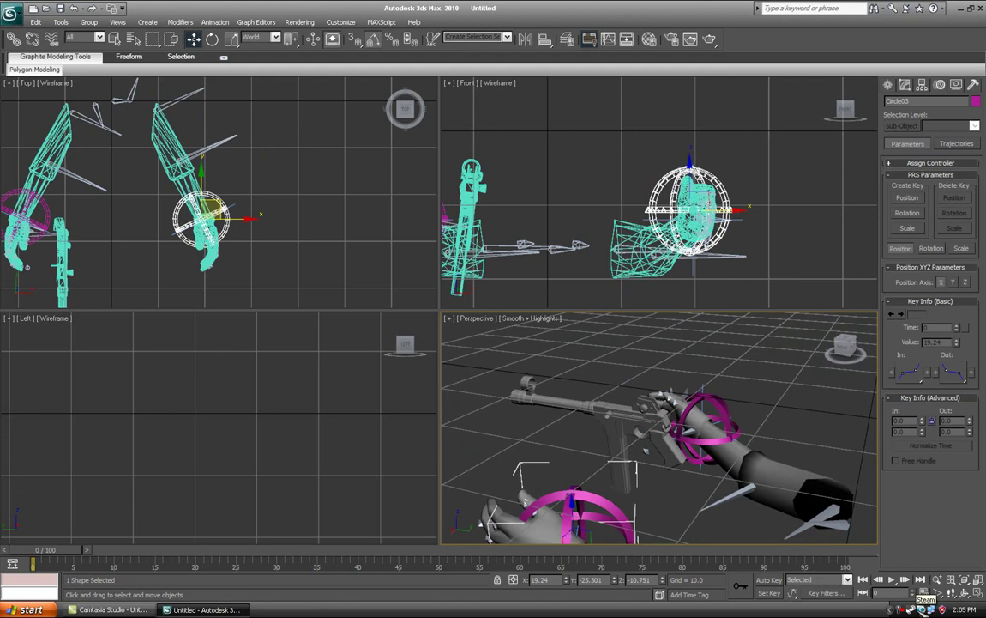
middle_click_drag(666, 518, 694, 480)
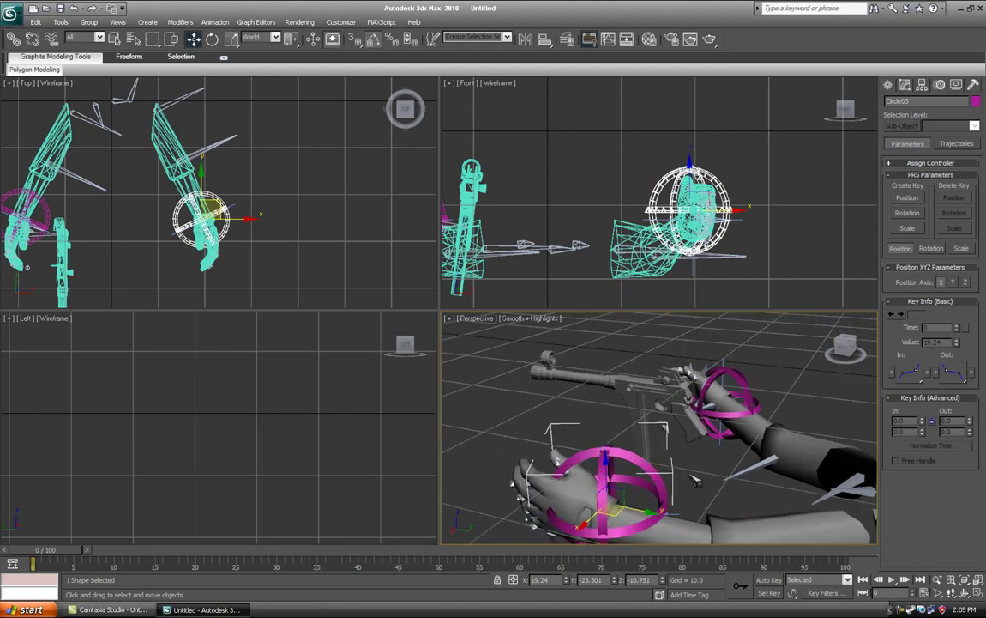
left_click(902, 609)
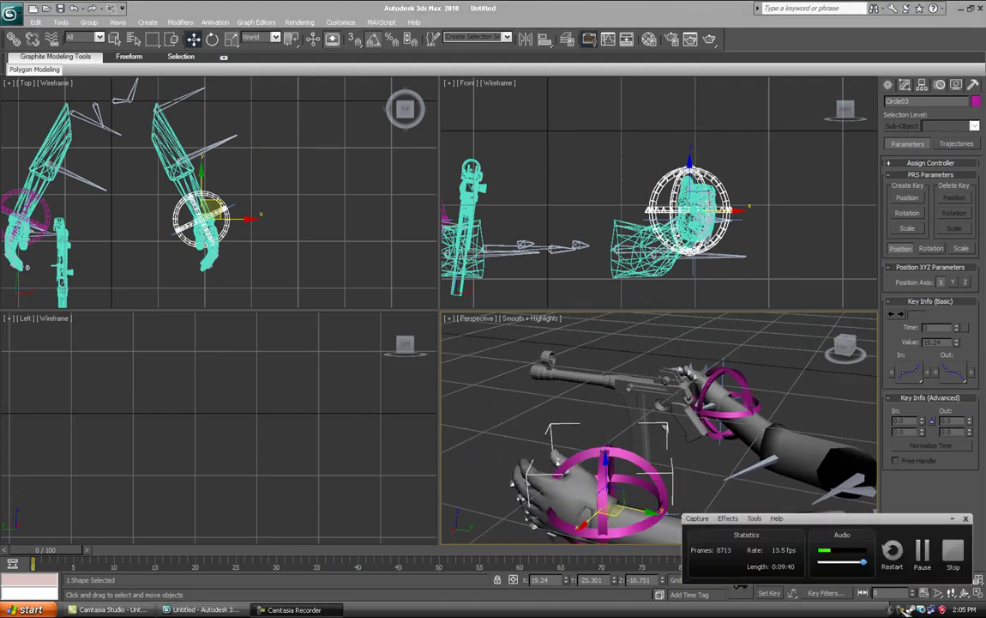
left_click_drag(819, 524, 532, 536)
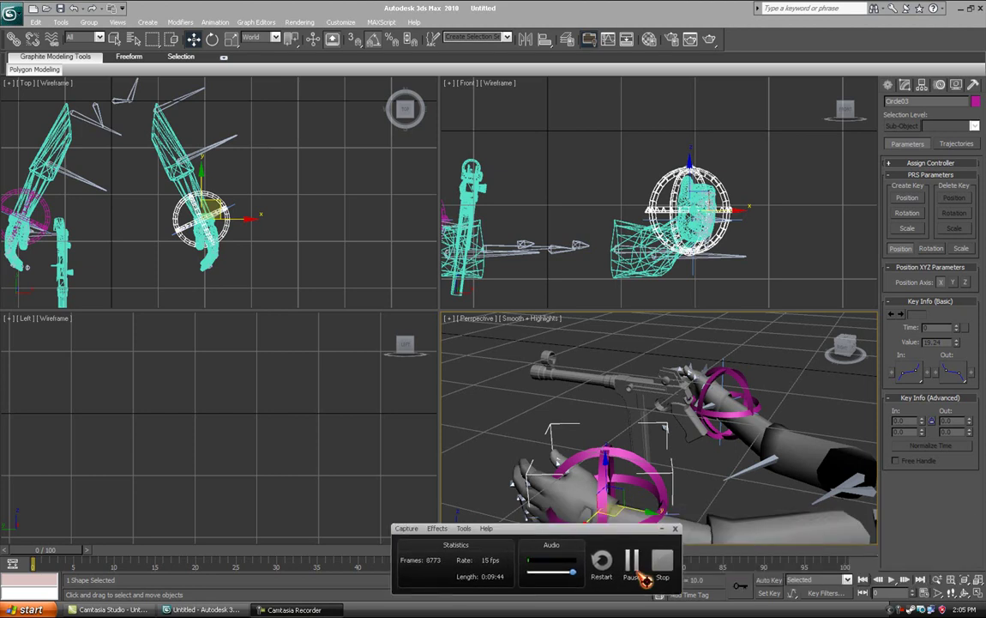